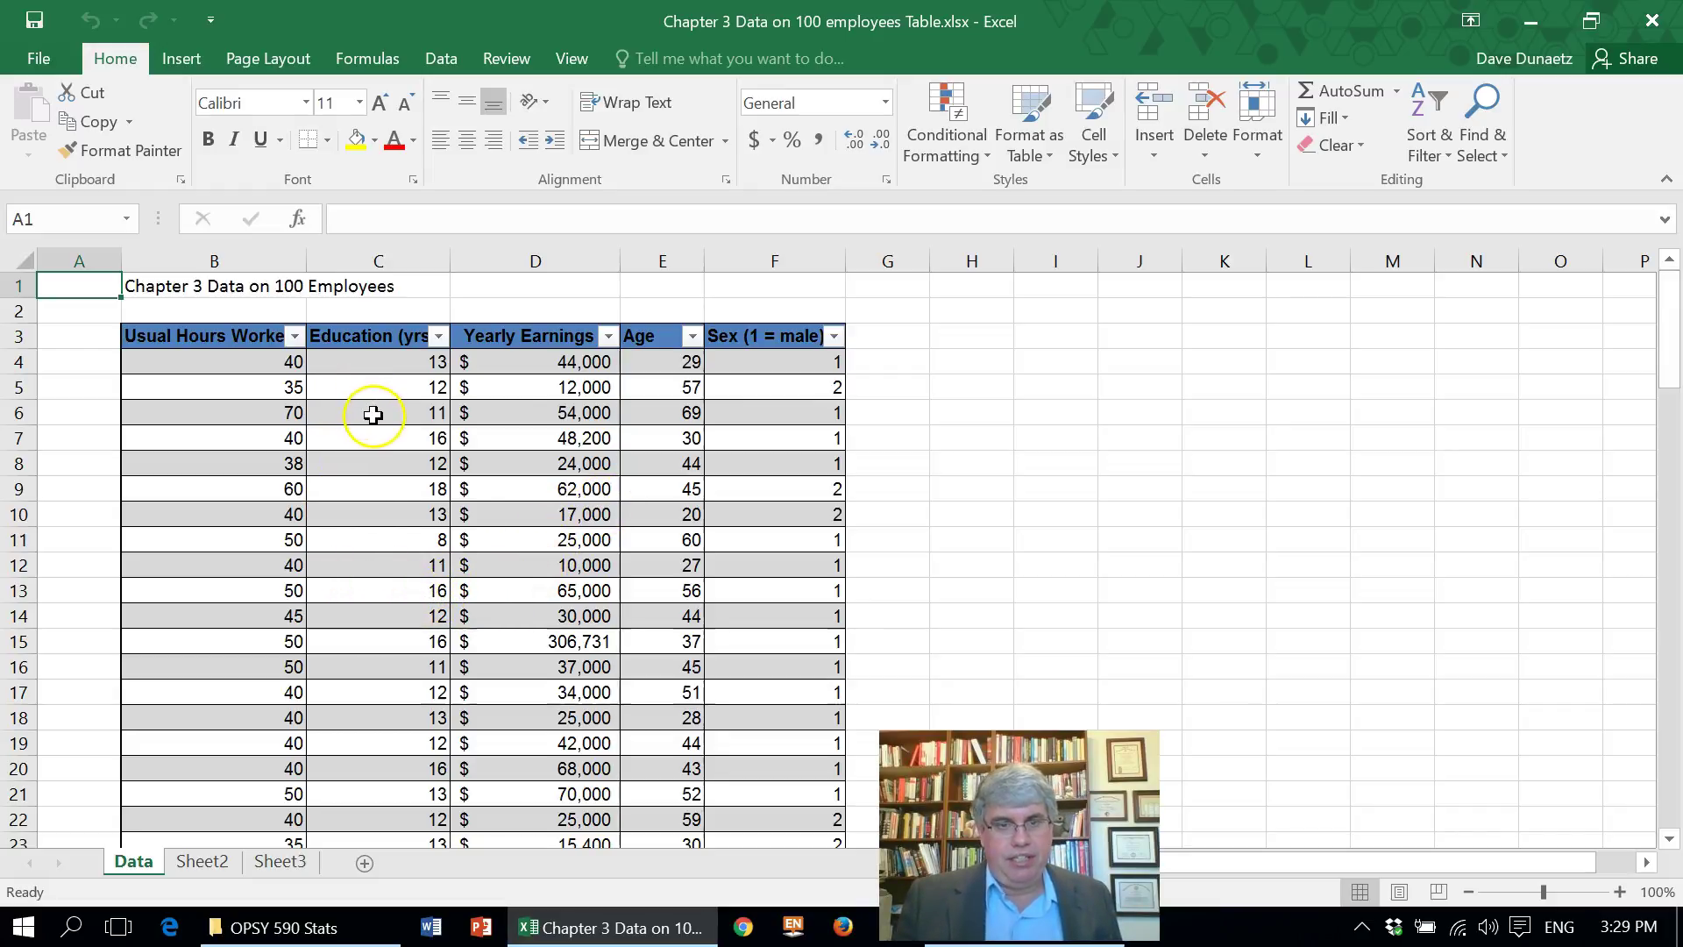
- Select a cell inside the employee data table in 'Chapter 3 Data on 100 employees Table.xlsx'
left_click(367, 369)
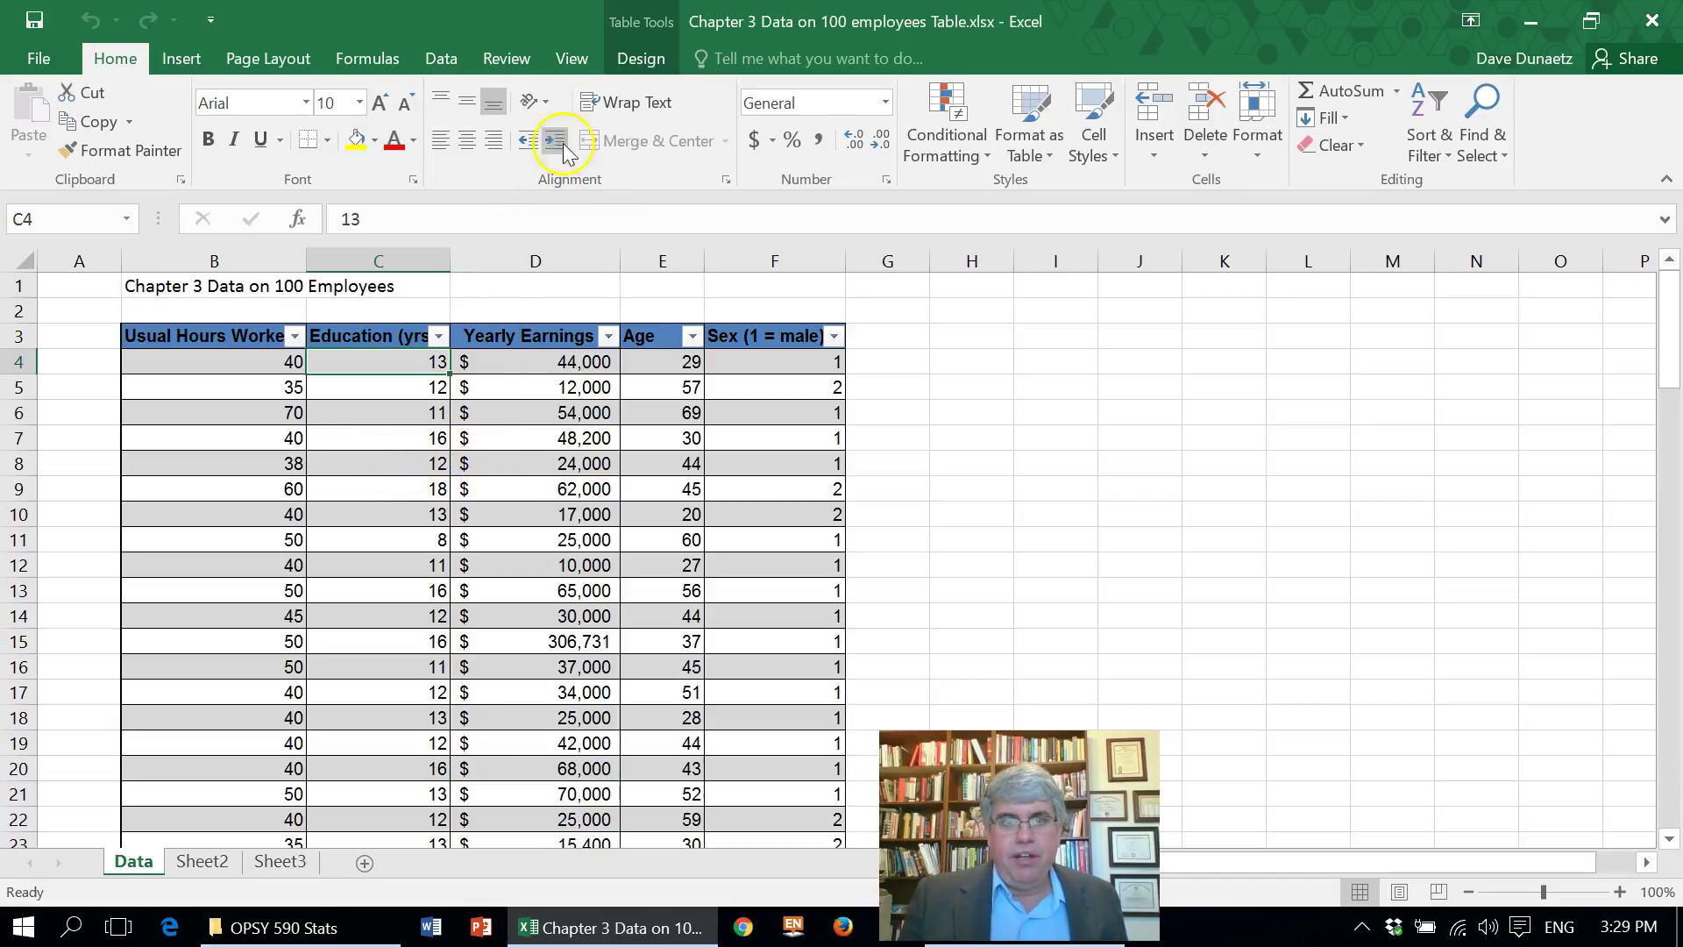
- Summarize Table1 with a new PivotTable placed on the existing Data sheet at cell H3
left_click(643, 62)
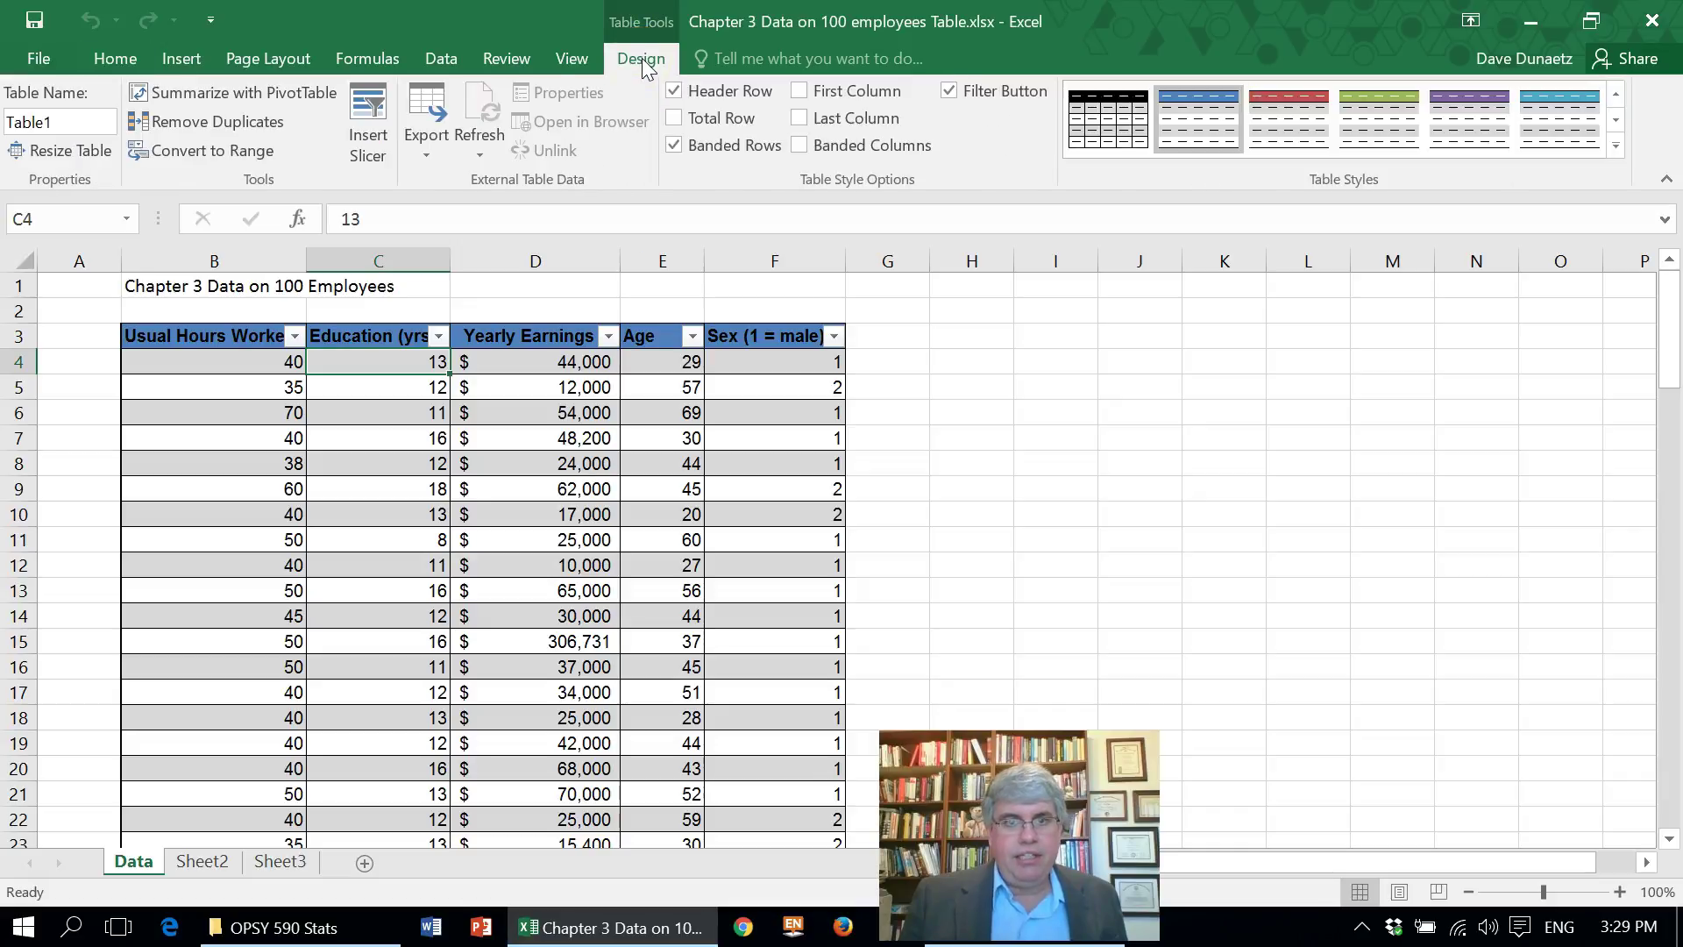
left_click(183, 93)
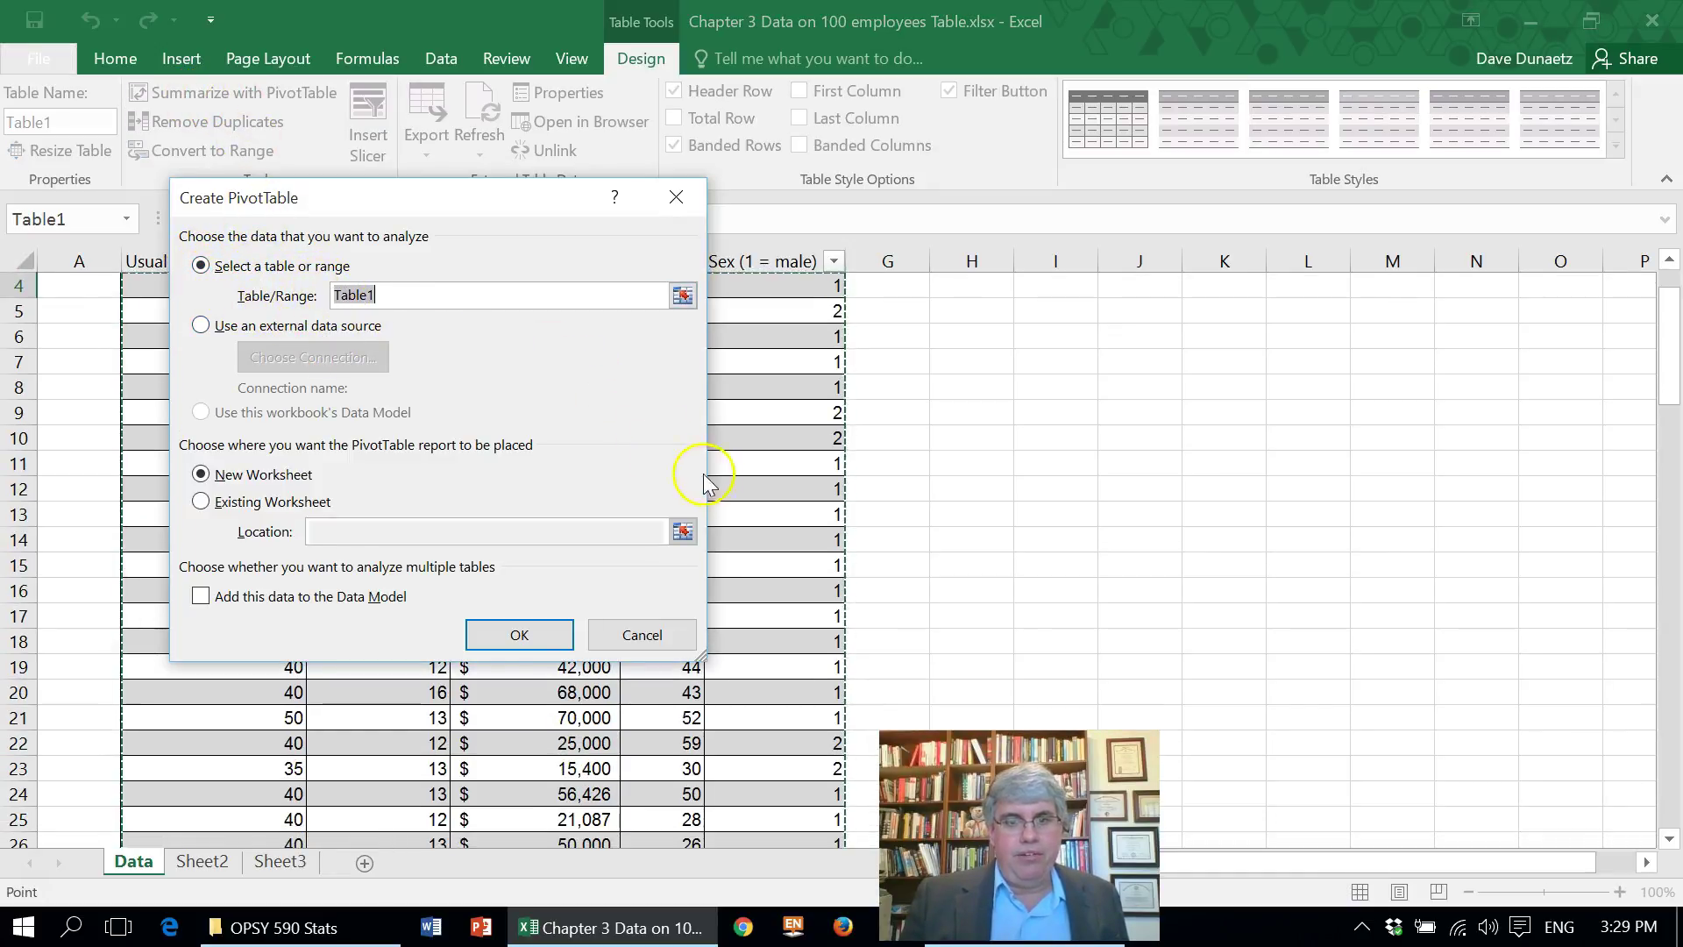
scroll(713, 477, "up", 1)
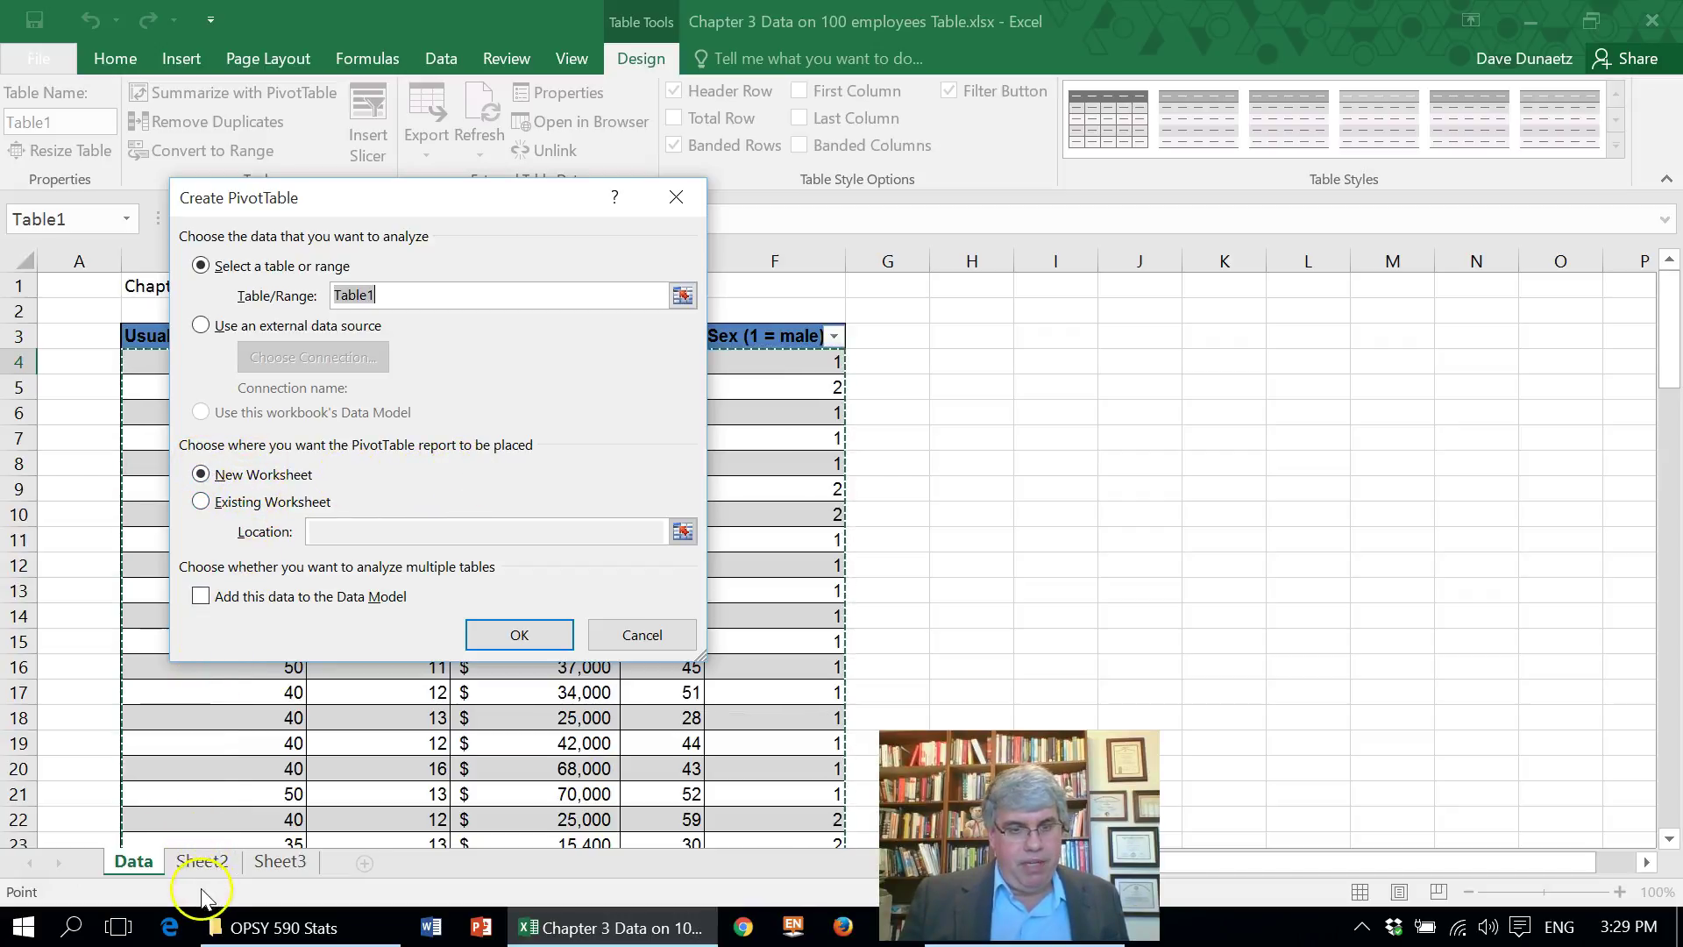
left_click(202, 502)
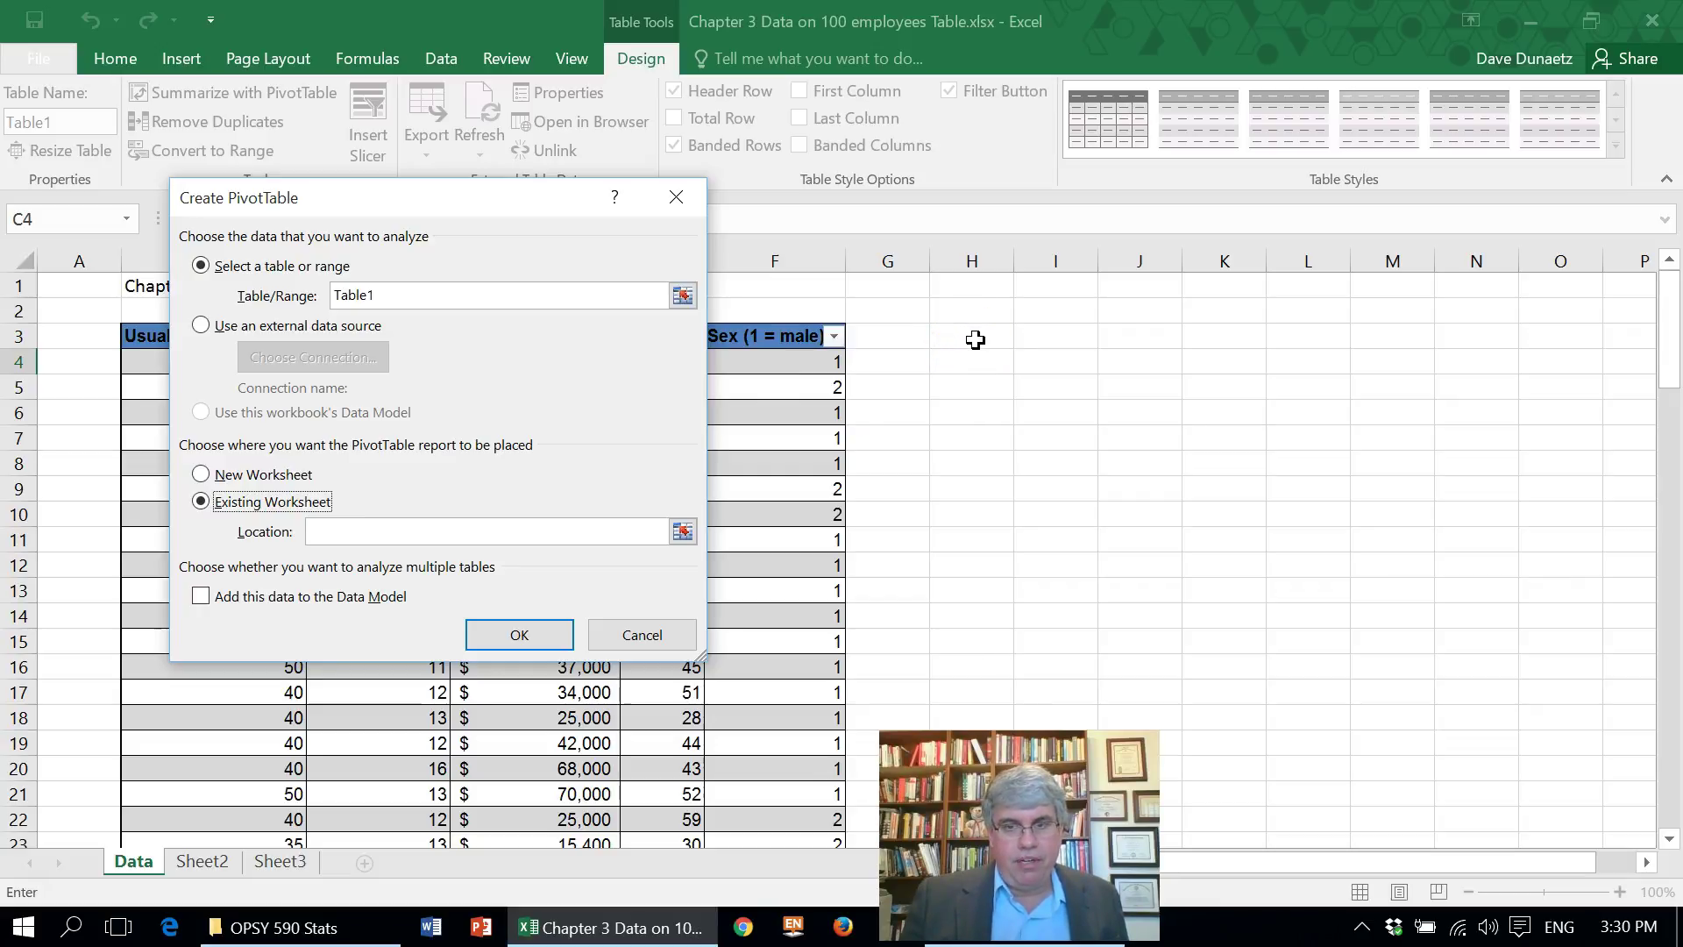
left_click(974, 339)
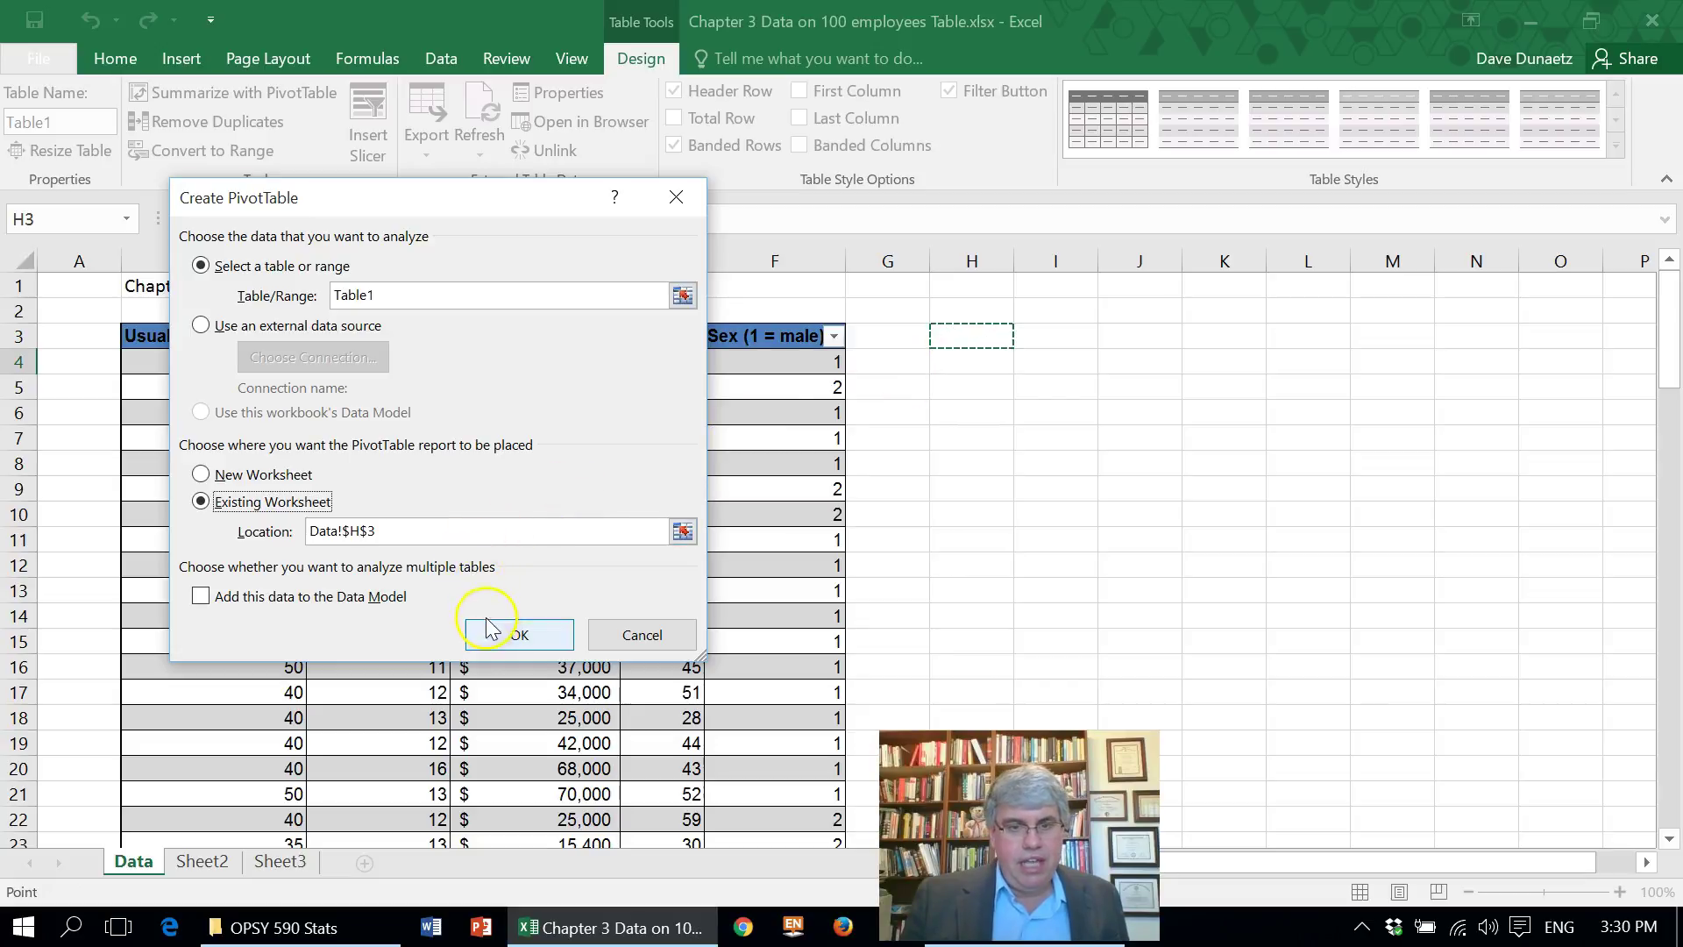
left_click(501, 639)
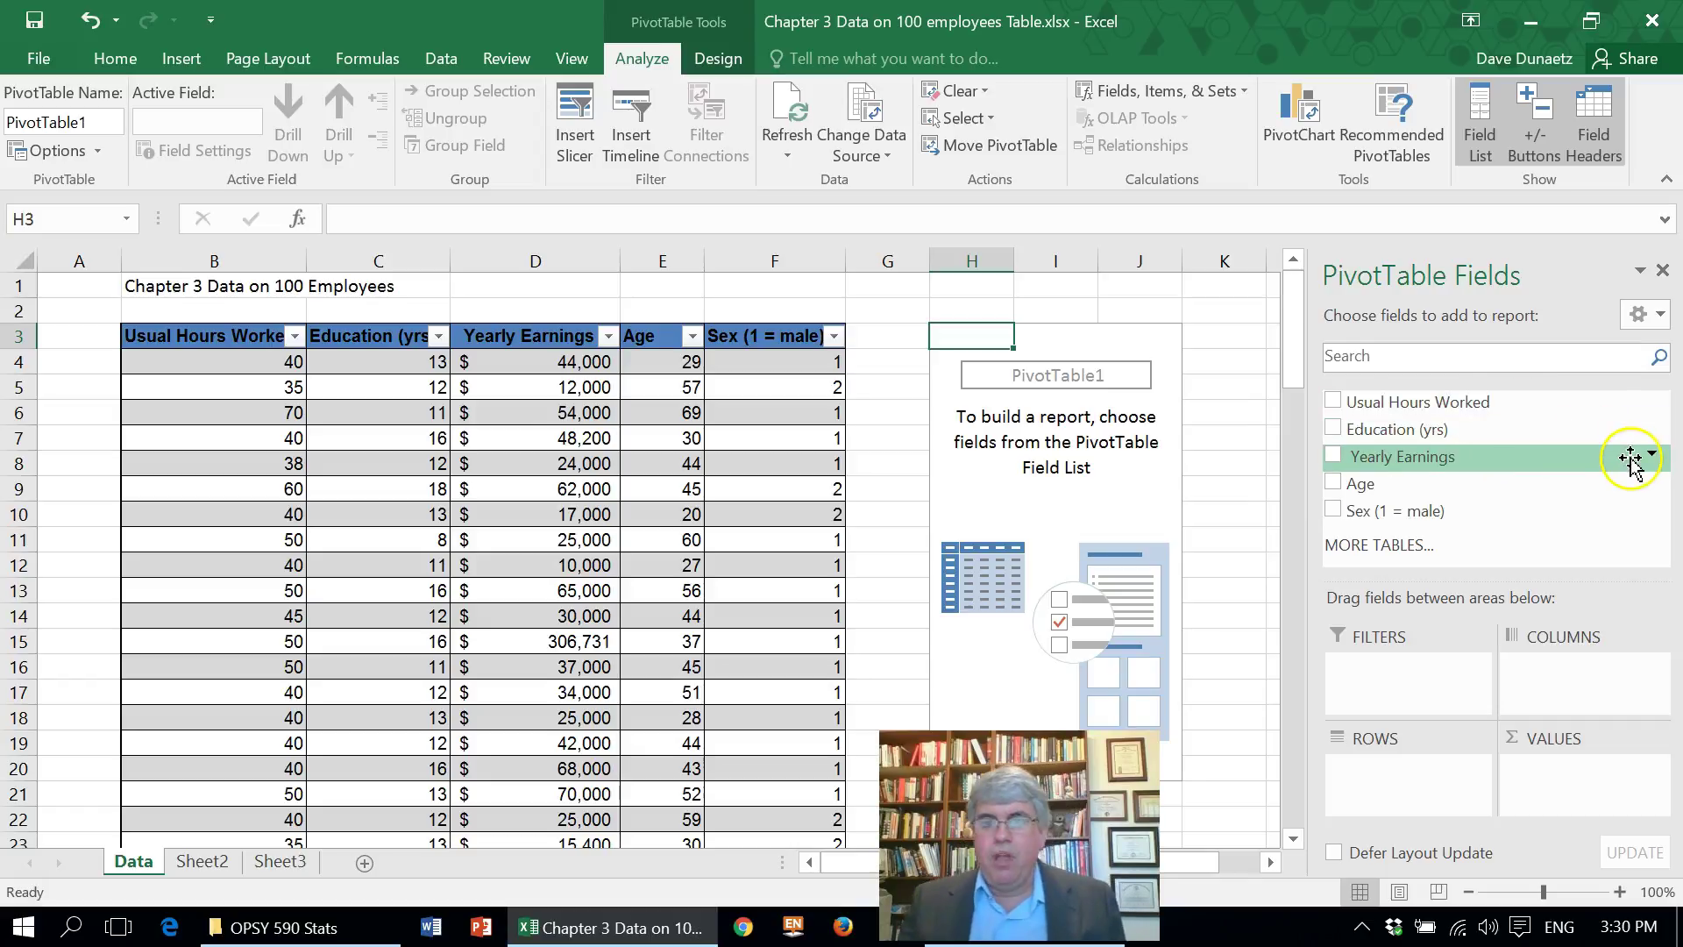
- Add Education (yrs) as a value field and switch it from Sum to Count, showing 100
left_click(1333, 430)
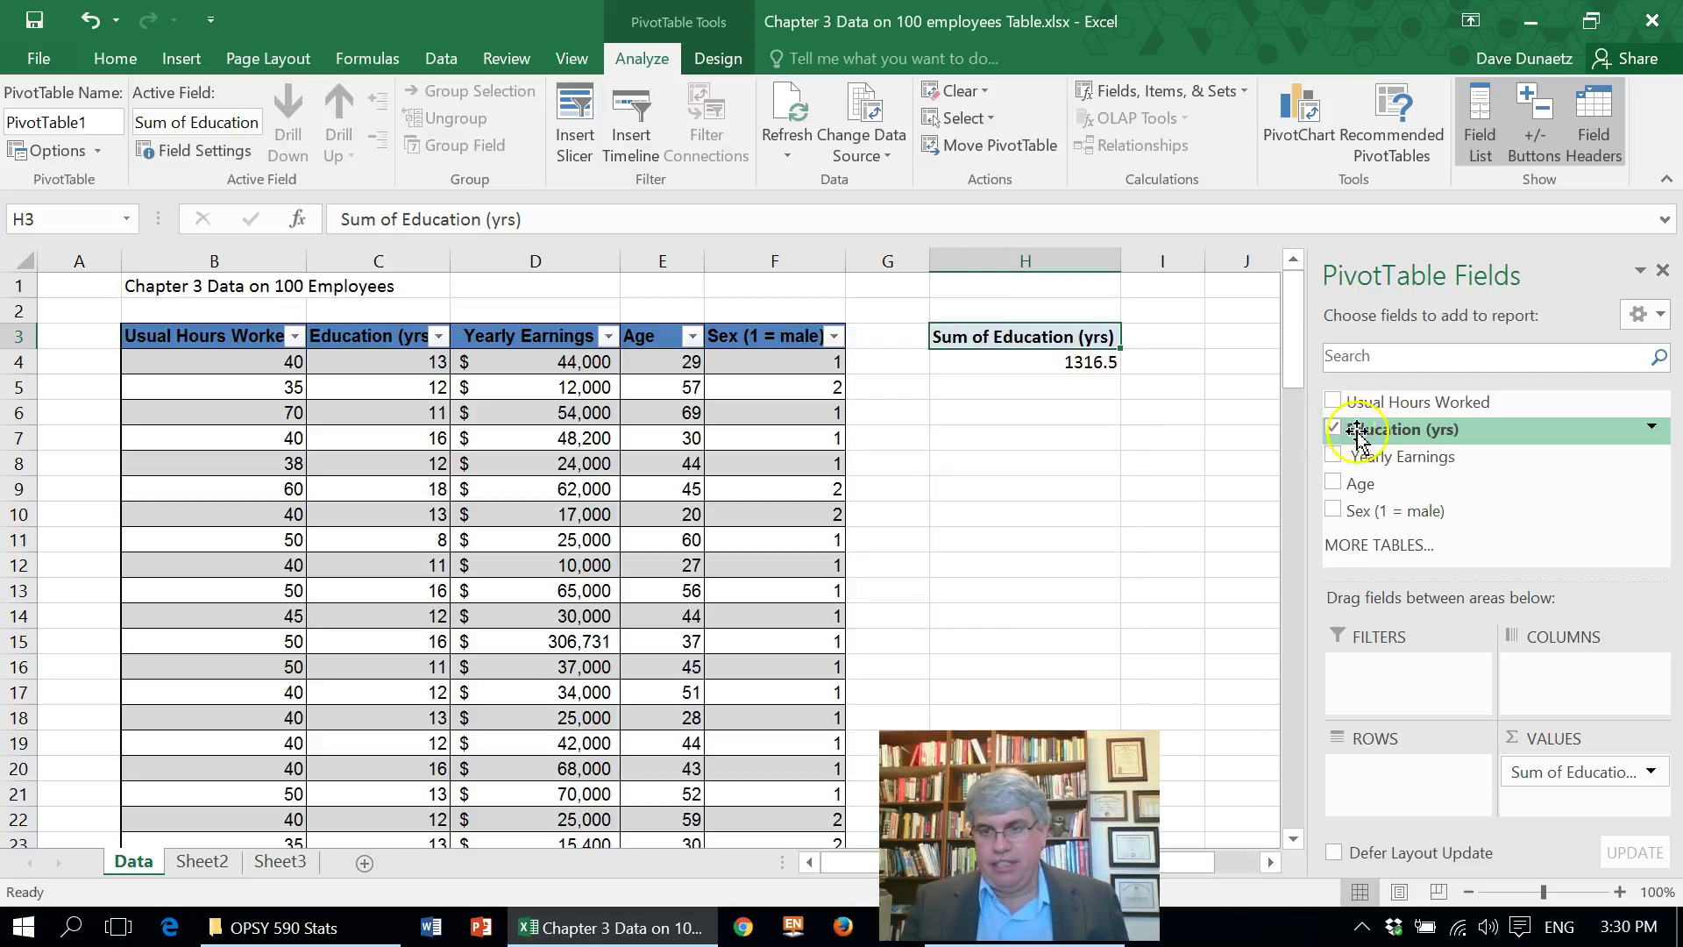
left_click(1575, 772)
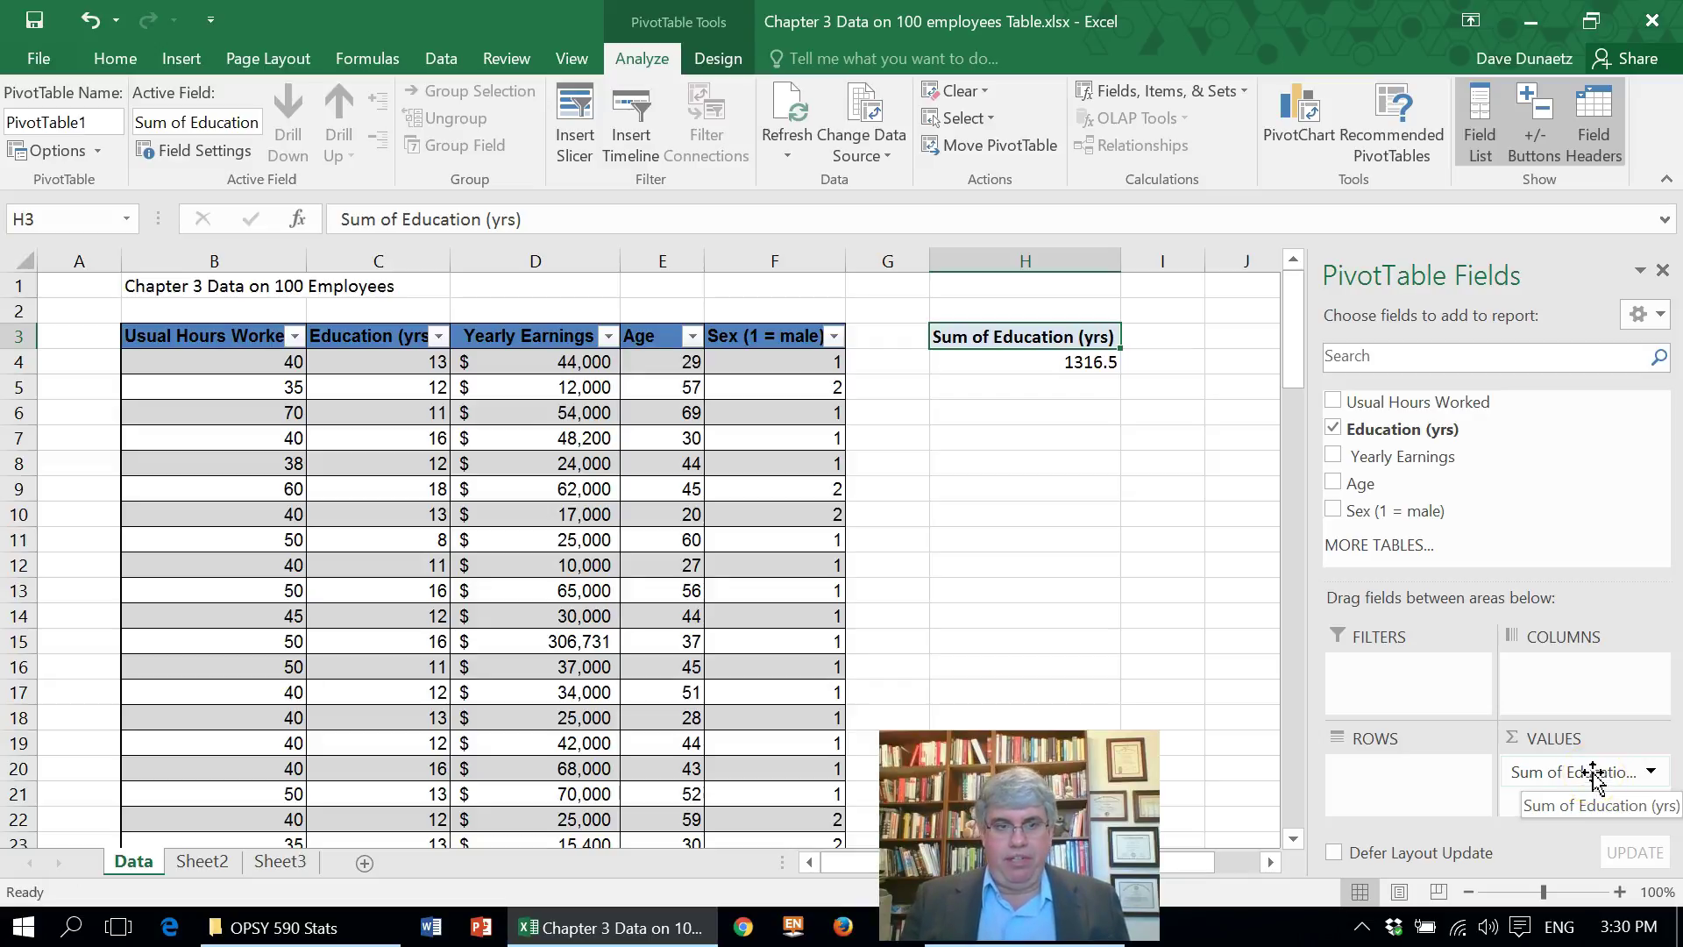
left_click(1651, 775)
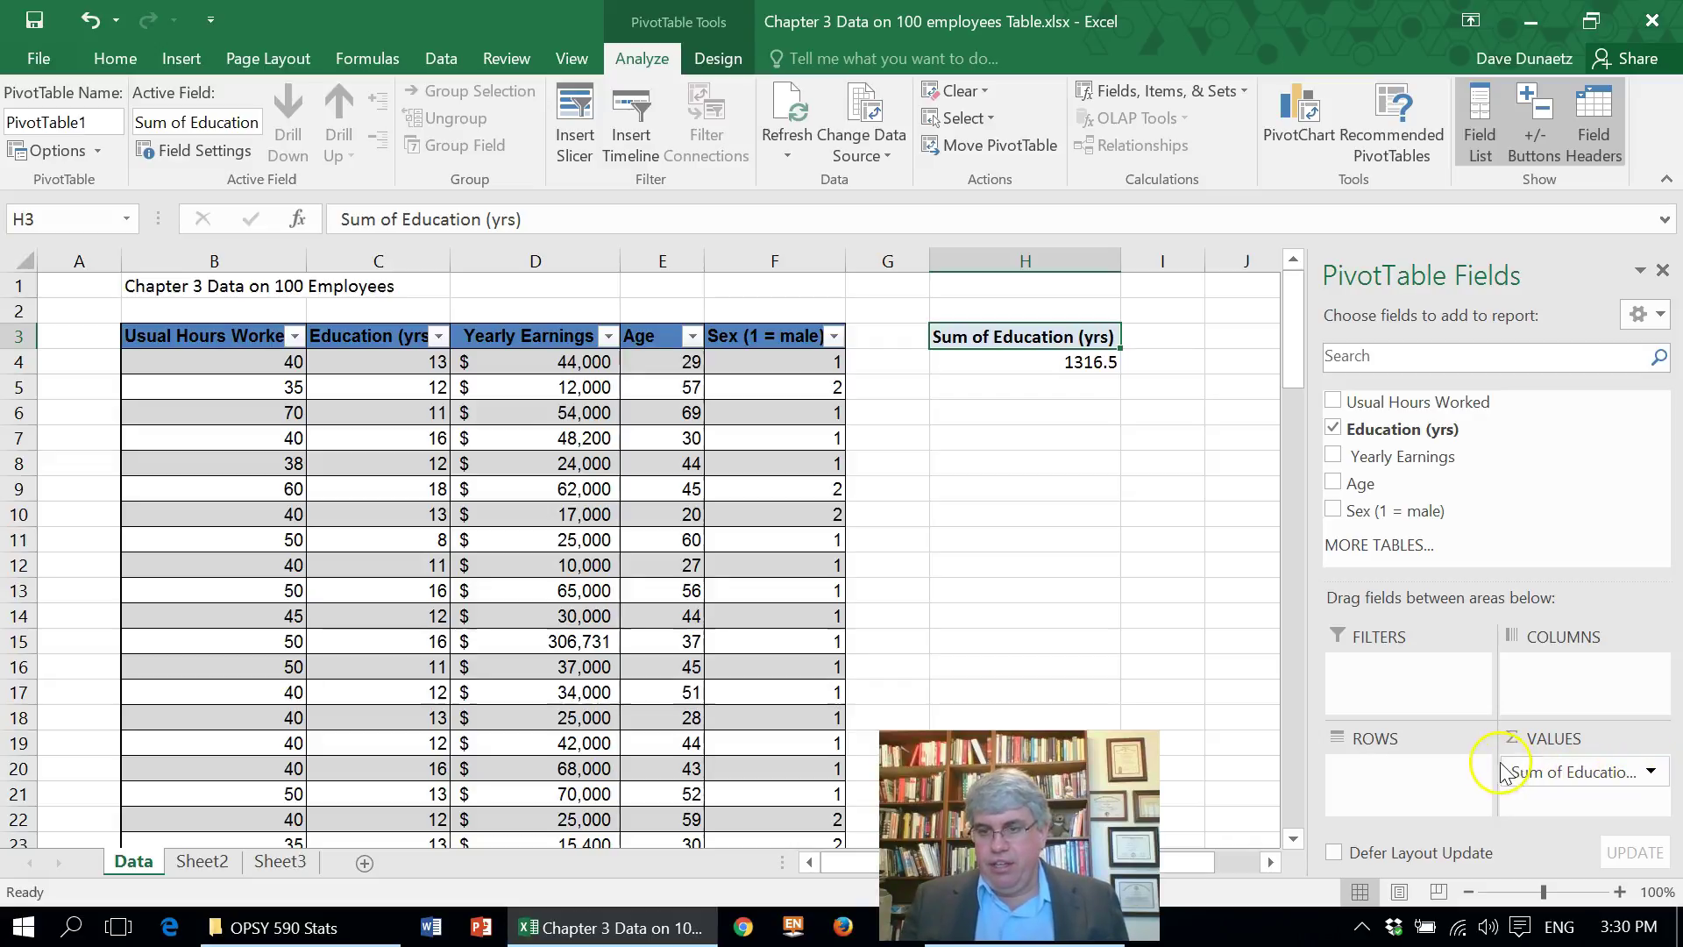
left_click(1652, 773)
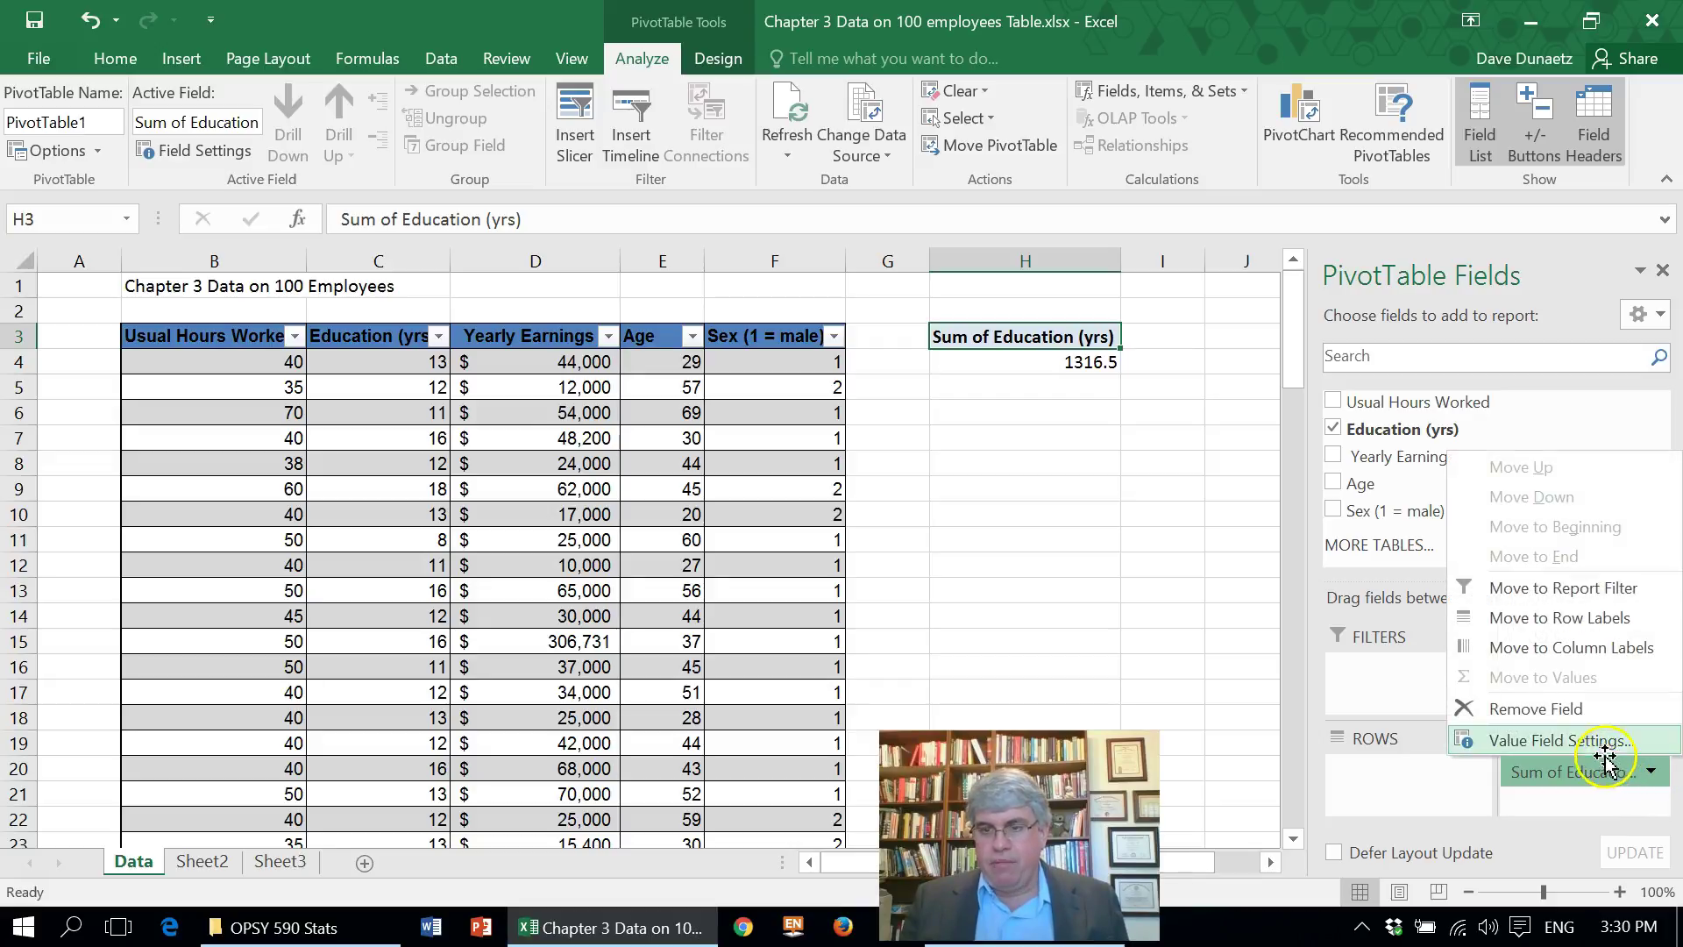
left_click(1559, 744)
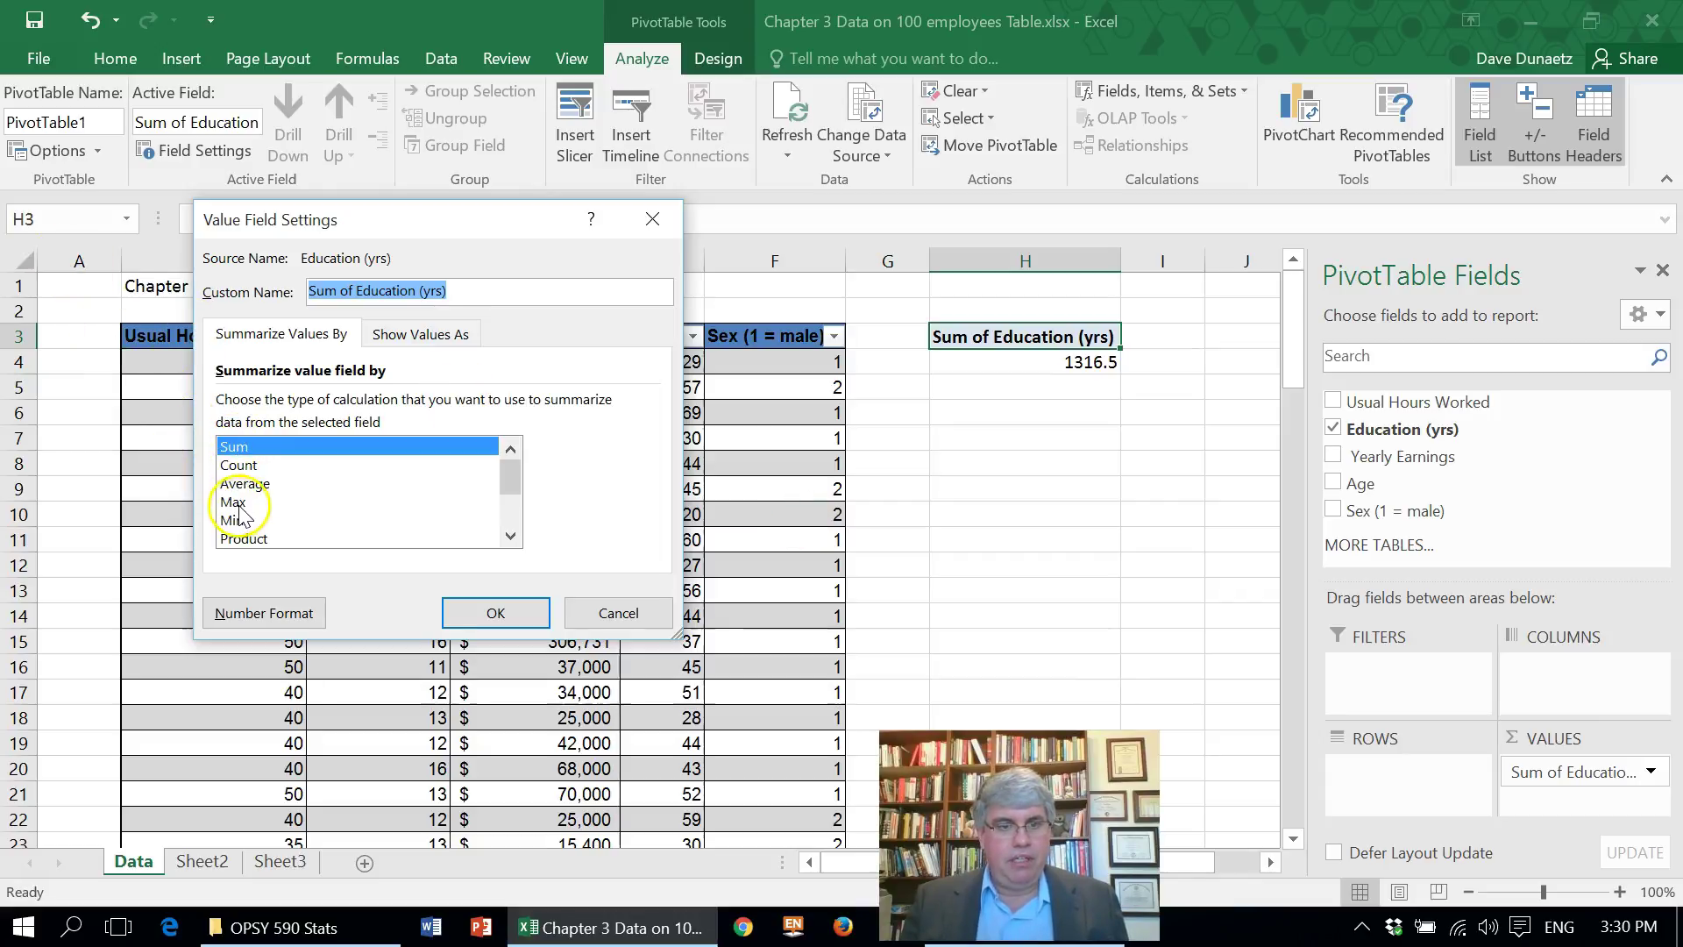
left_click(239, 466)
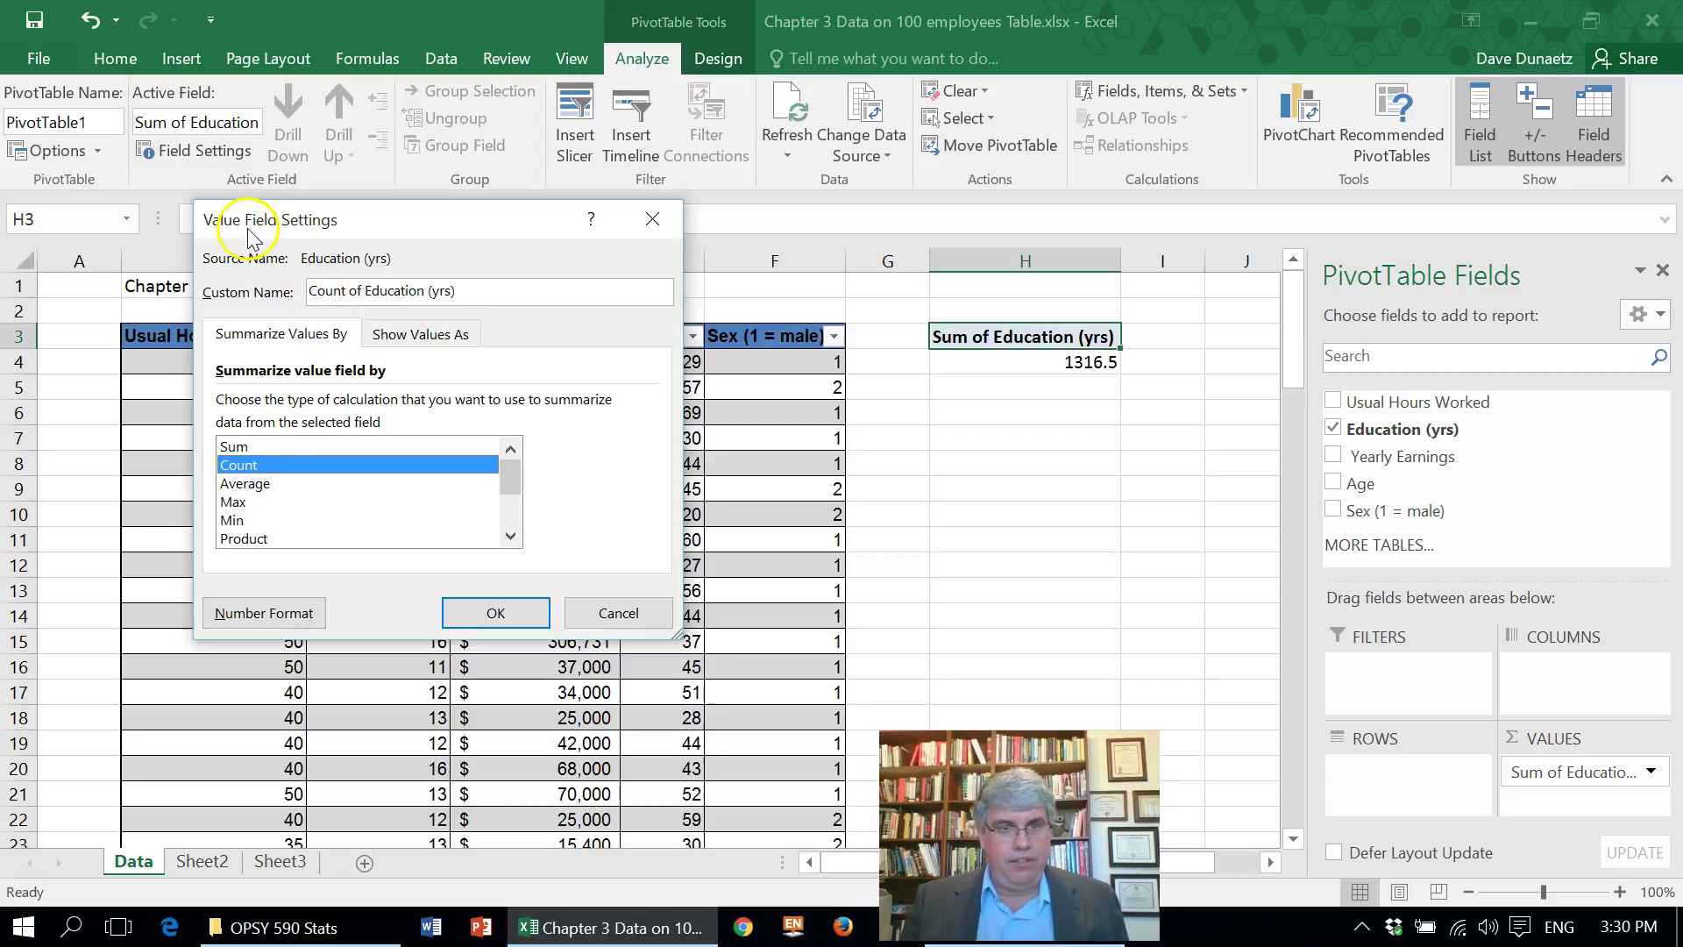
left_click(504, 613)
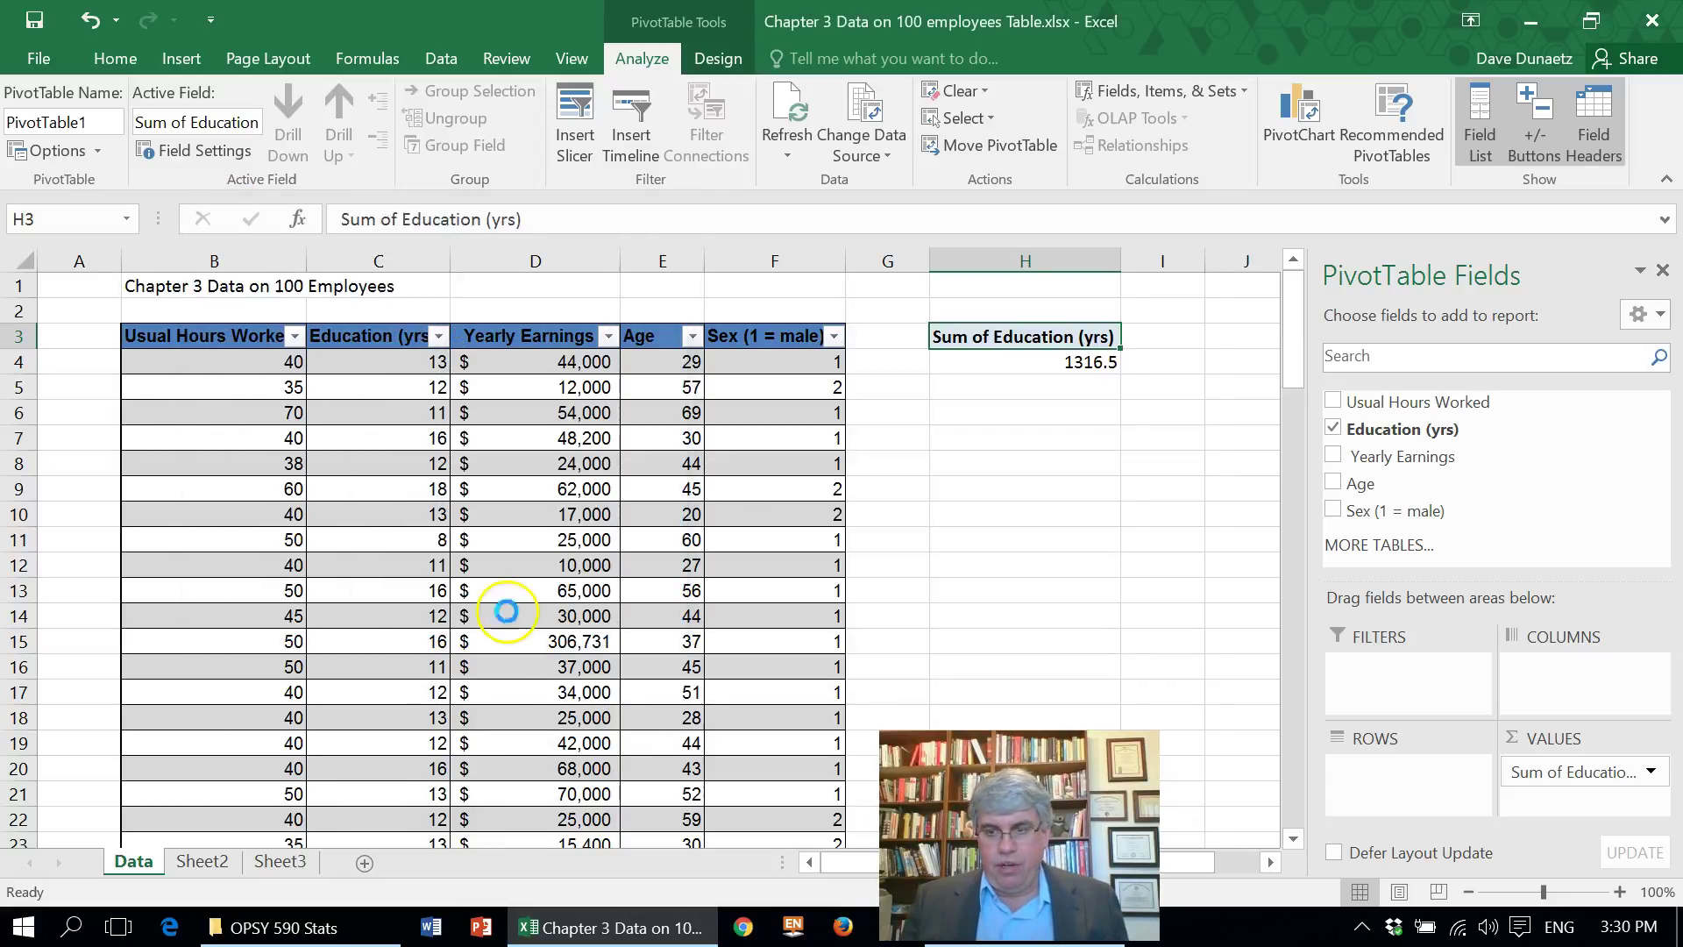
- Place Education (yrs) in the Rows area so each education level lists its count
left_click(1605, 790)
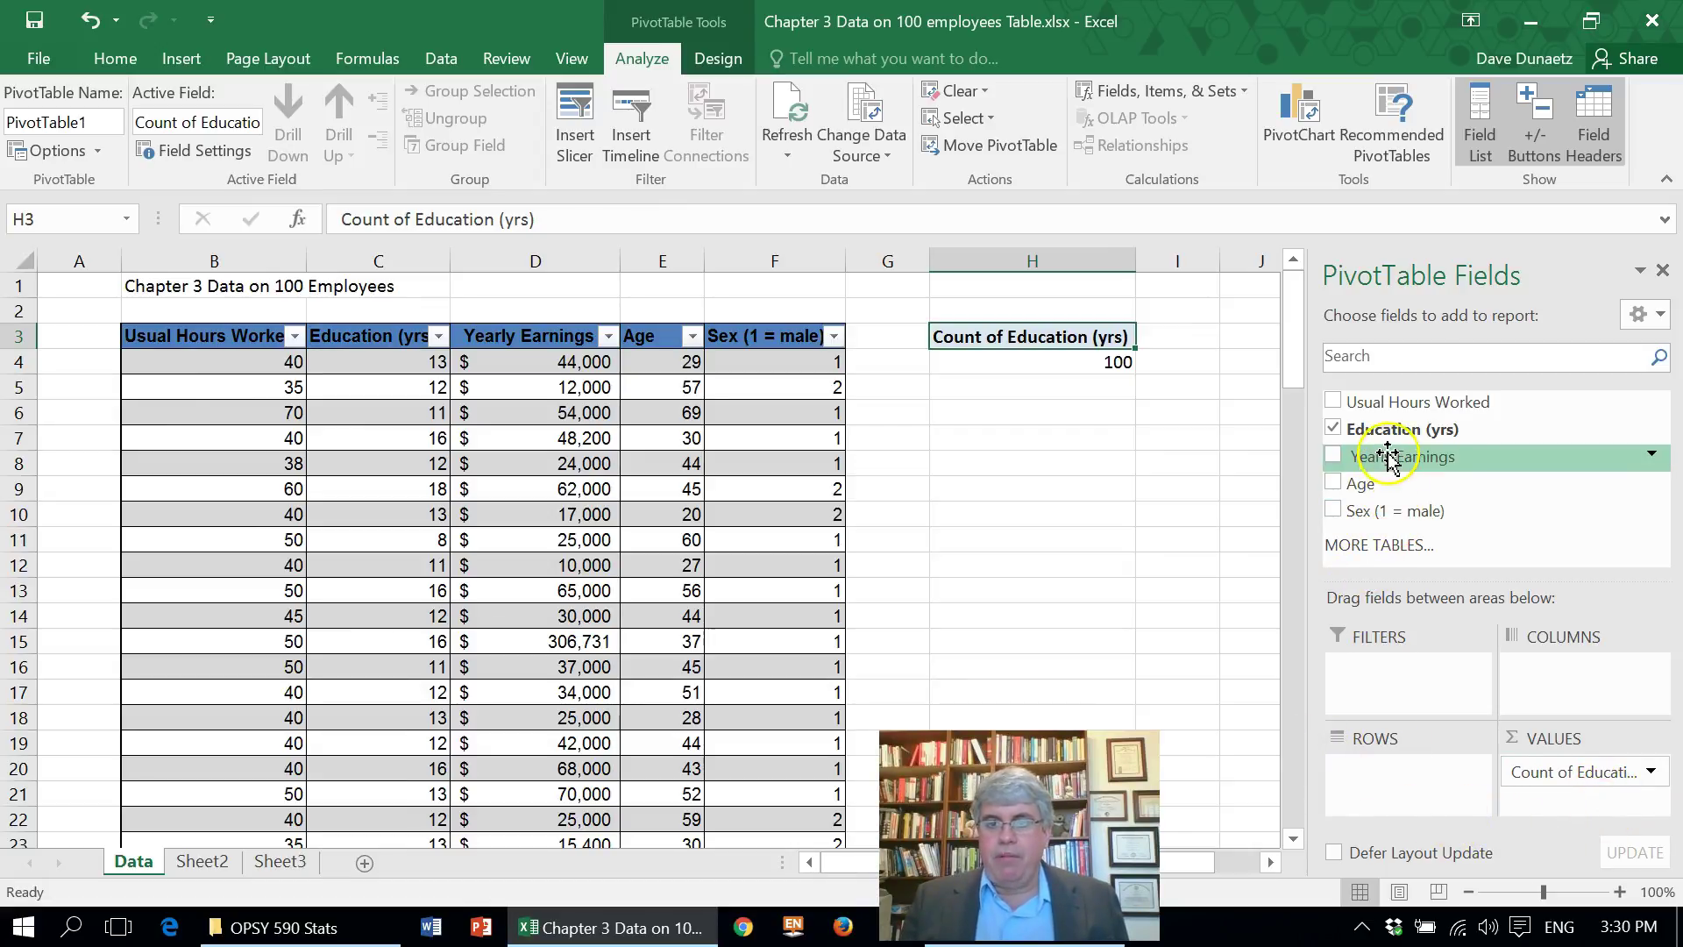
left_click_drag(1379, 432, 1394, 773)
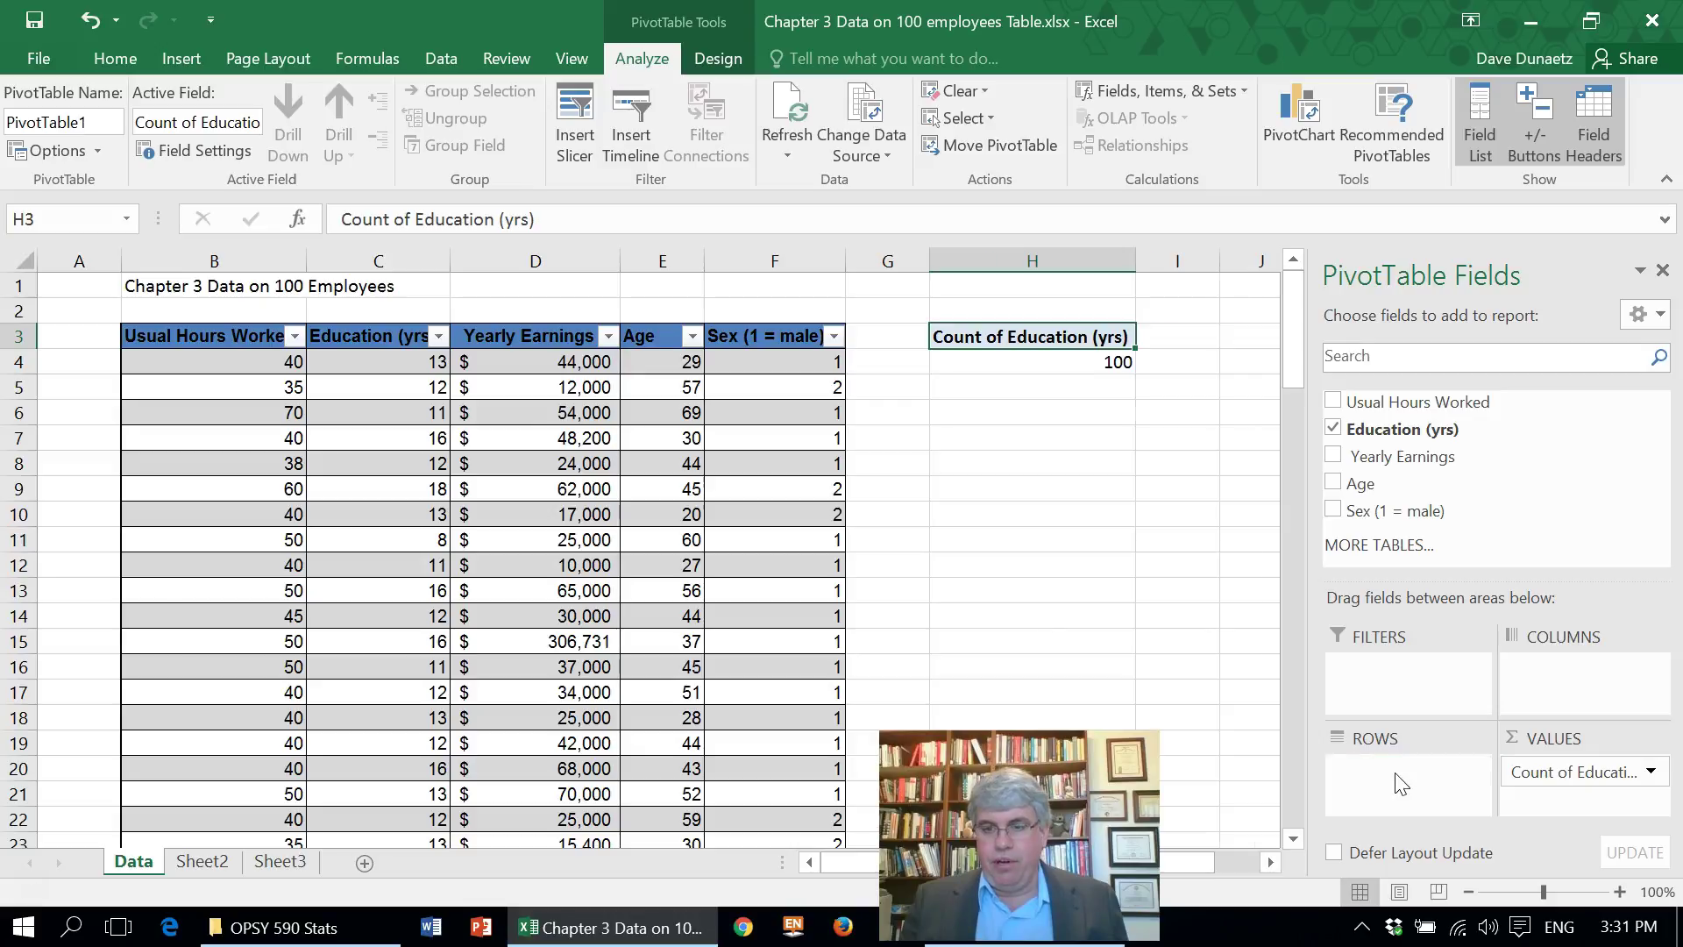
left_click_drag(1401, 783, 1401, 783)
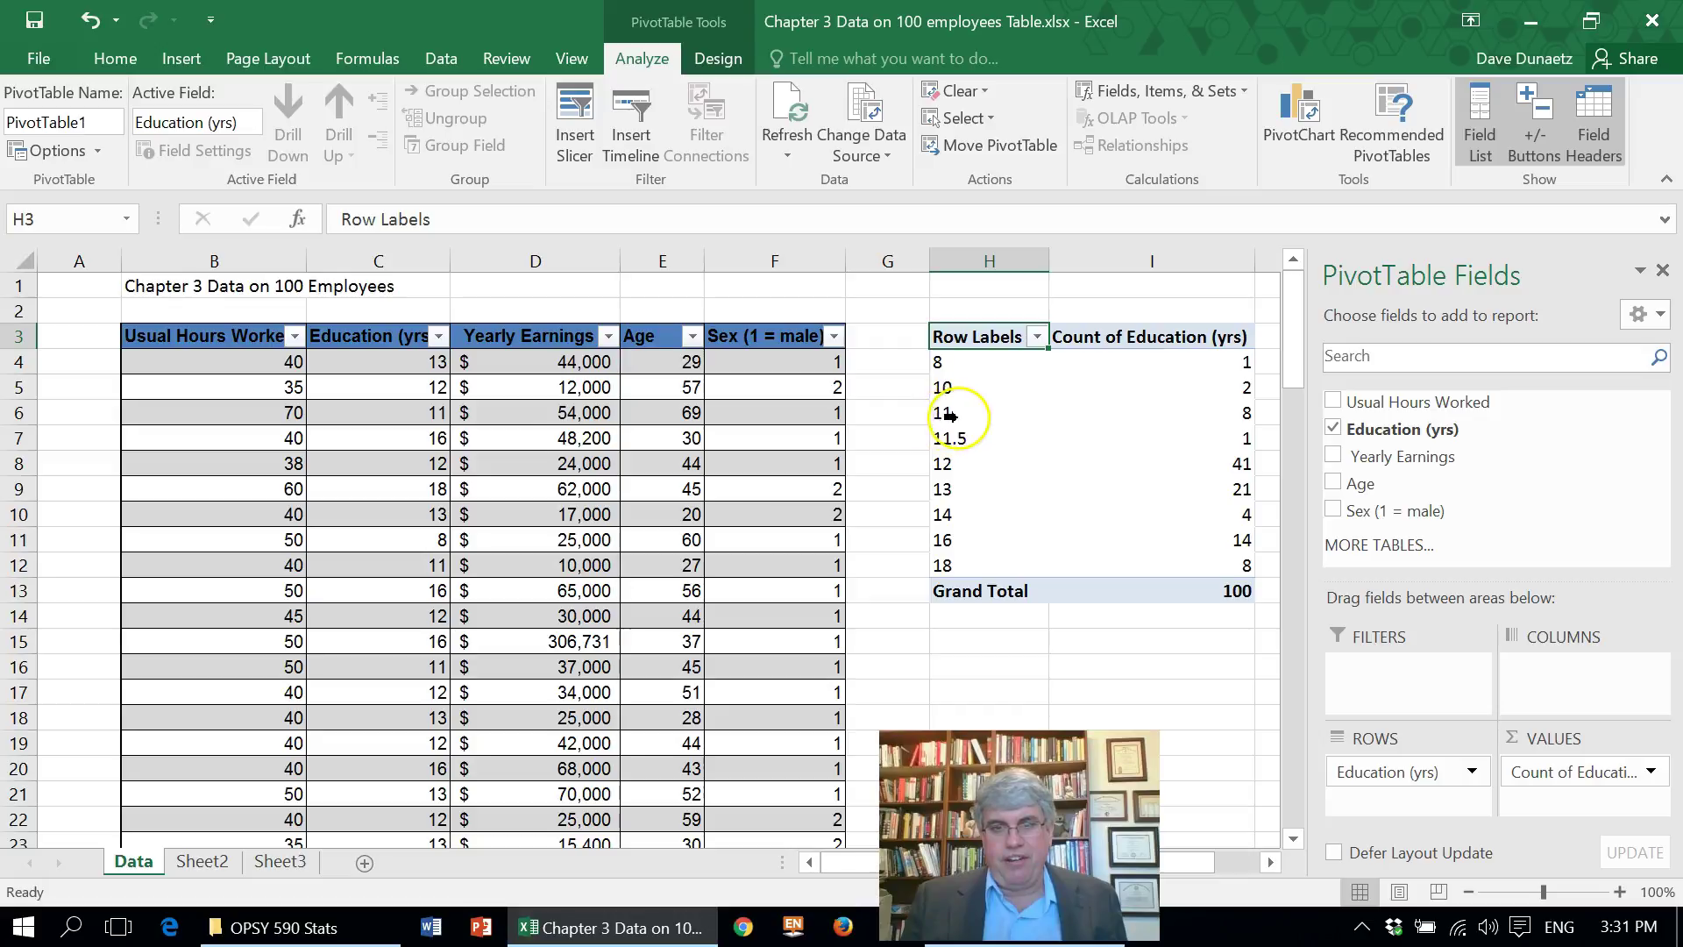
left_click(959, 415)
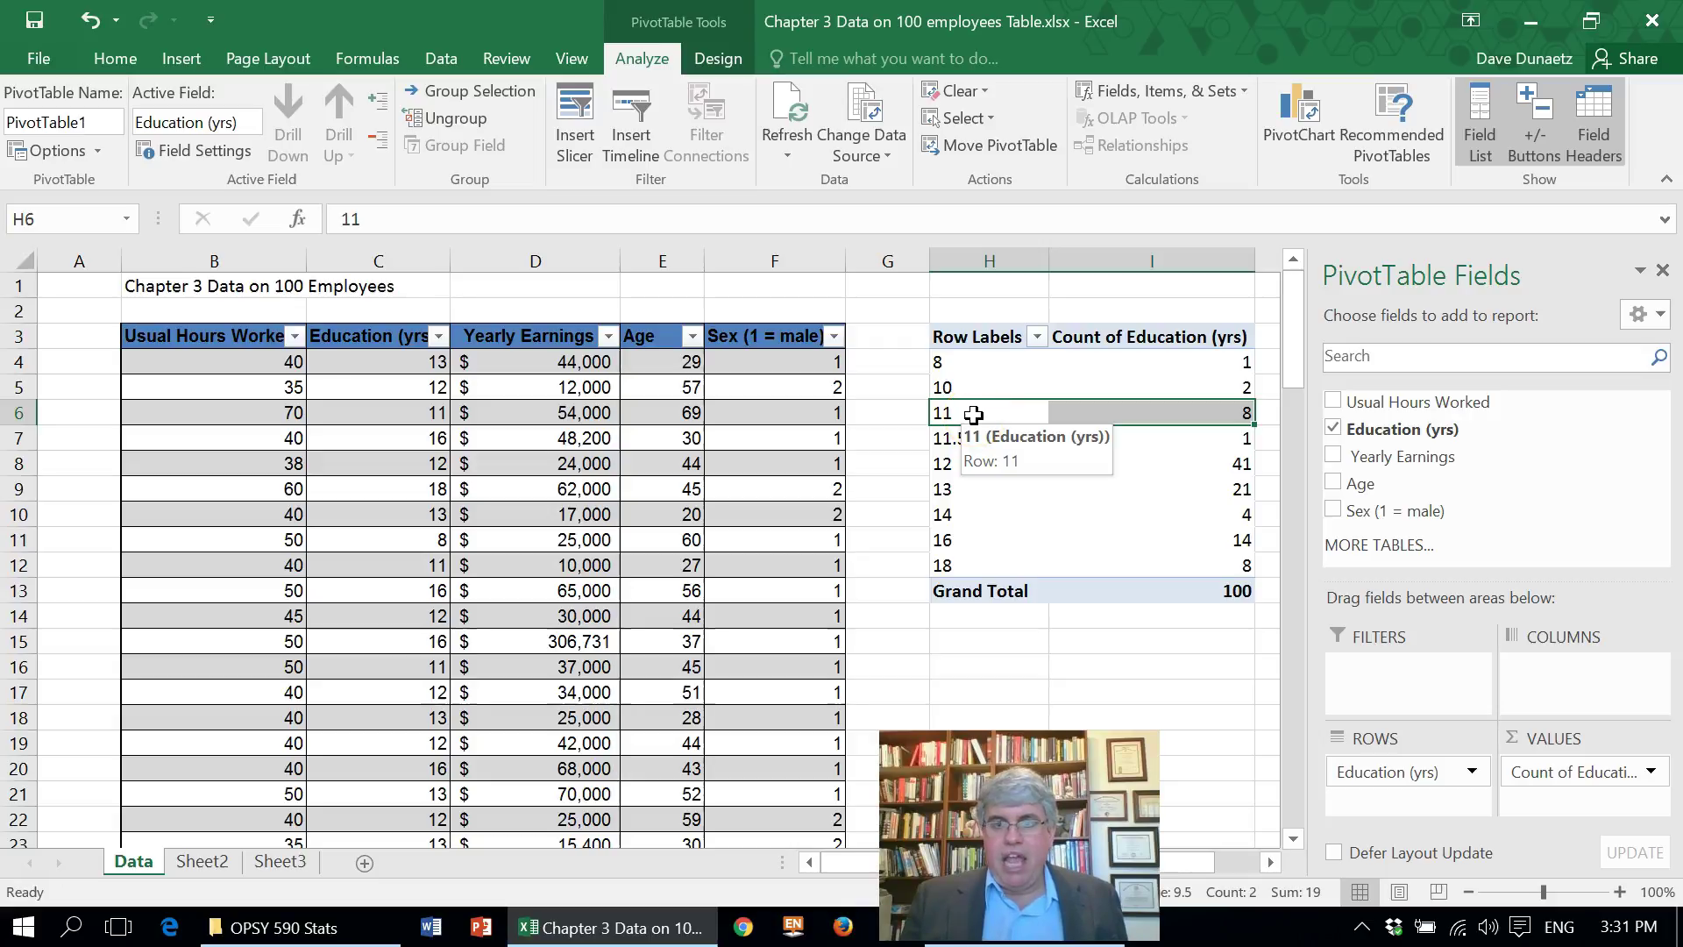
right_click(976, 418)
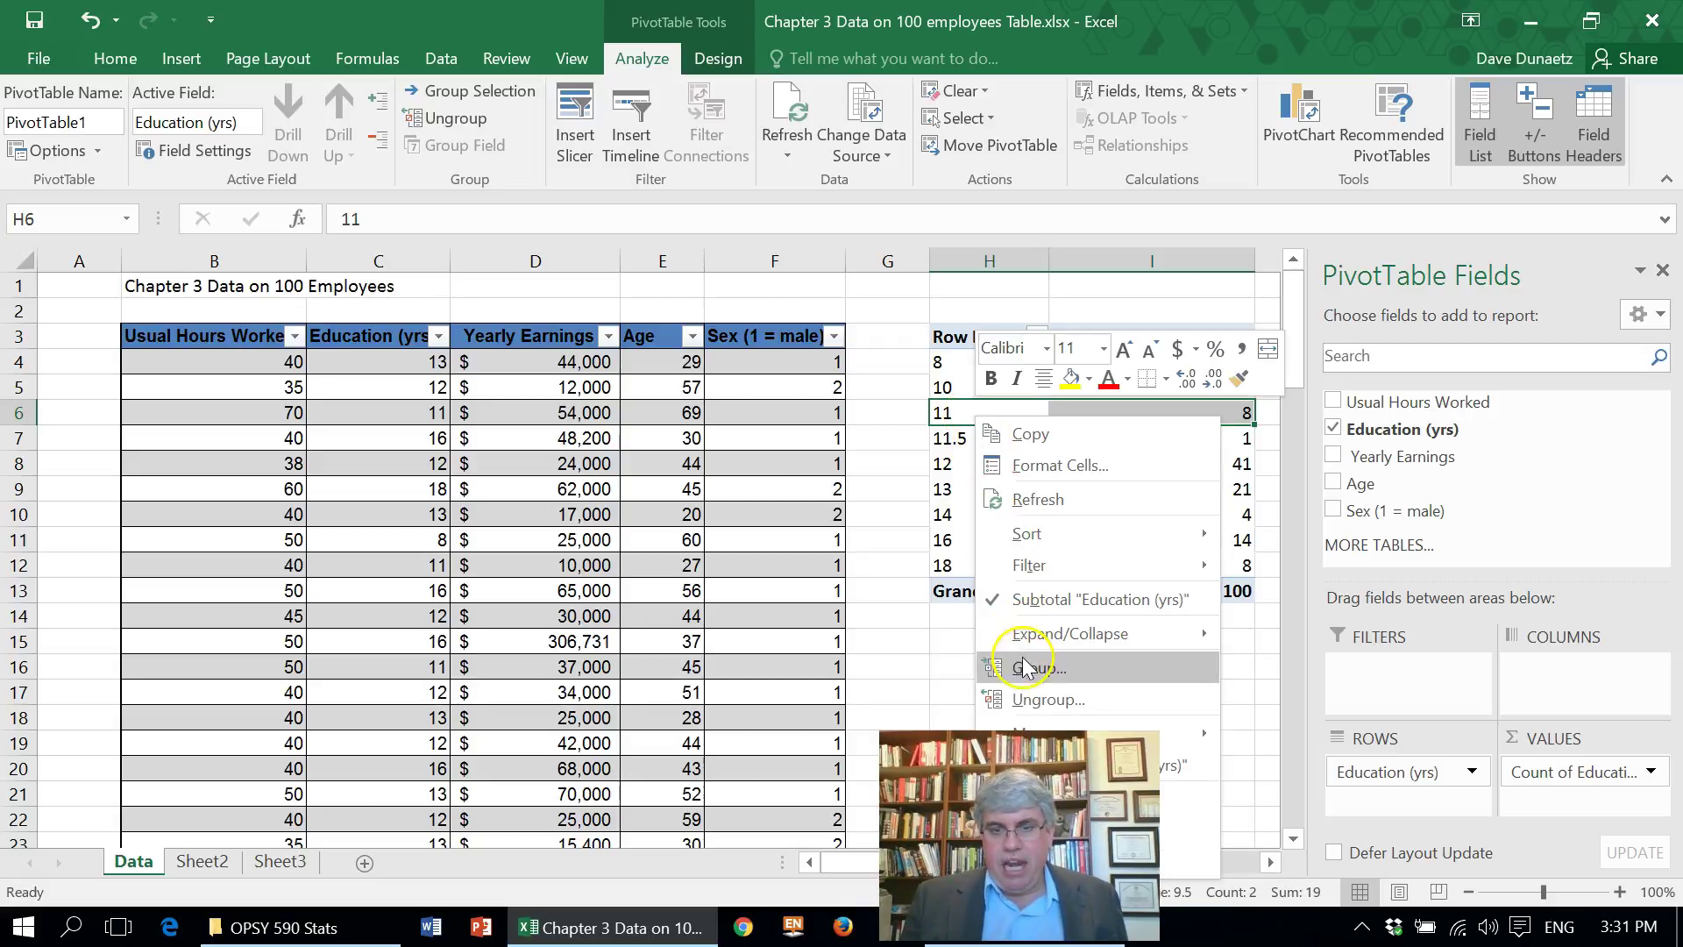
left_click(1037, 675)
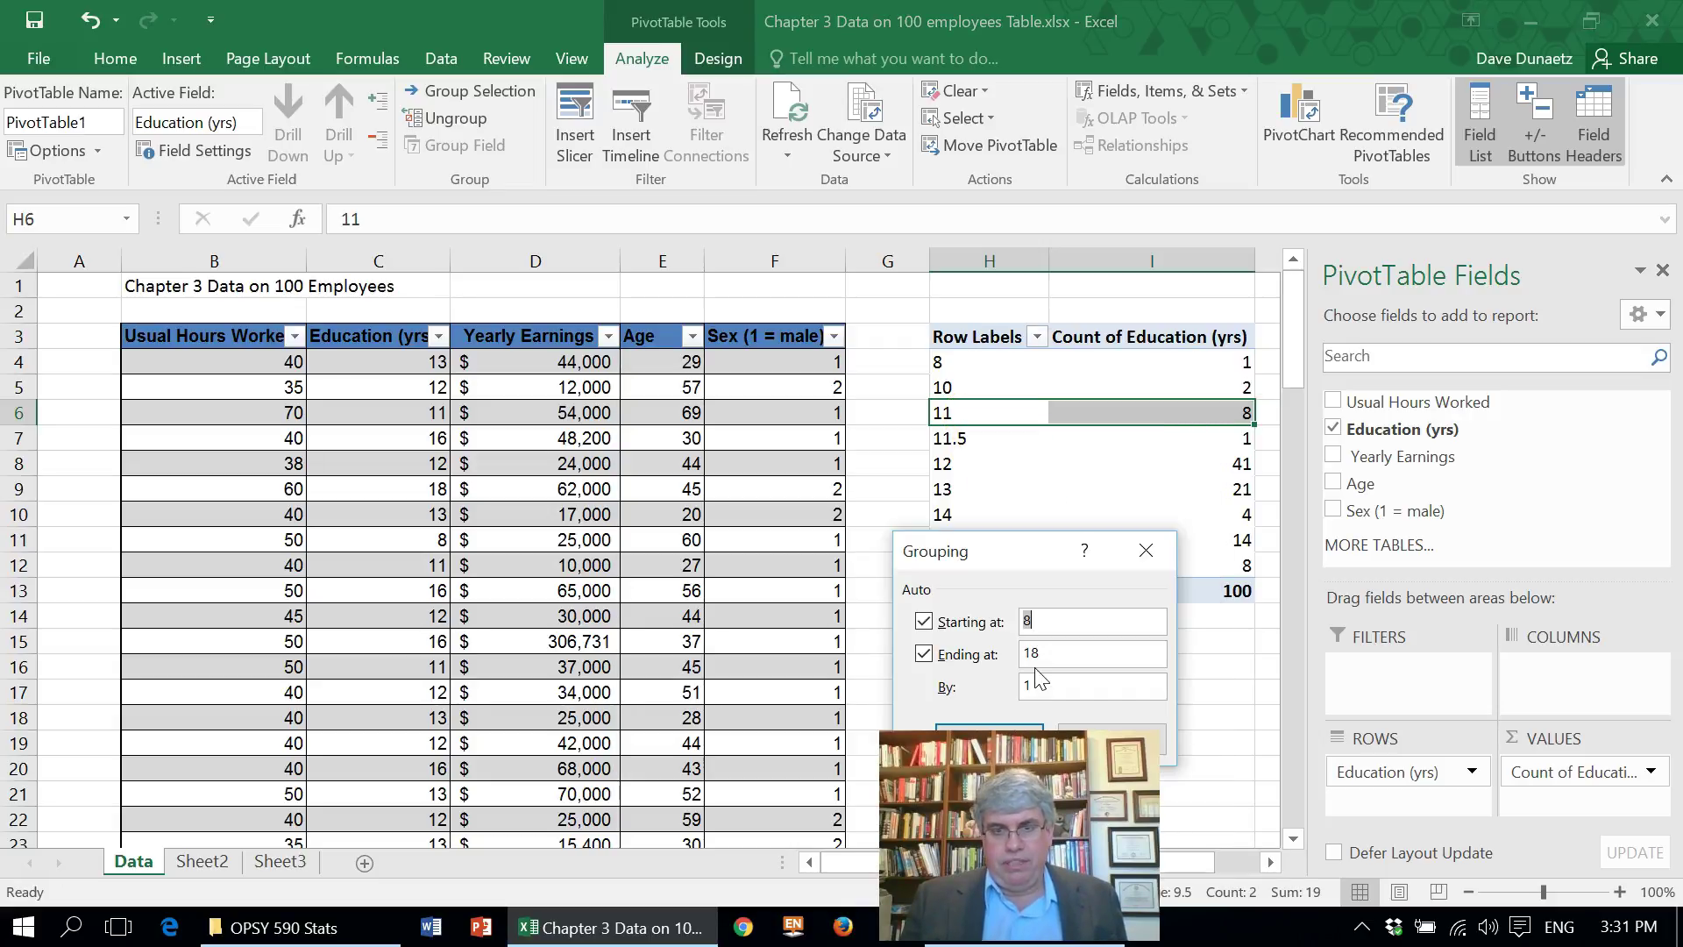
left_click_drag(1061, 550, 1037, 470)
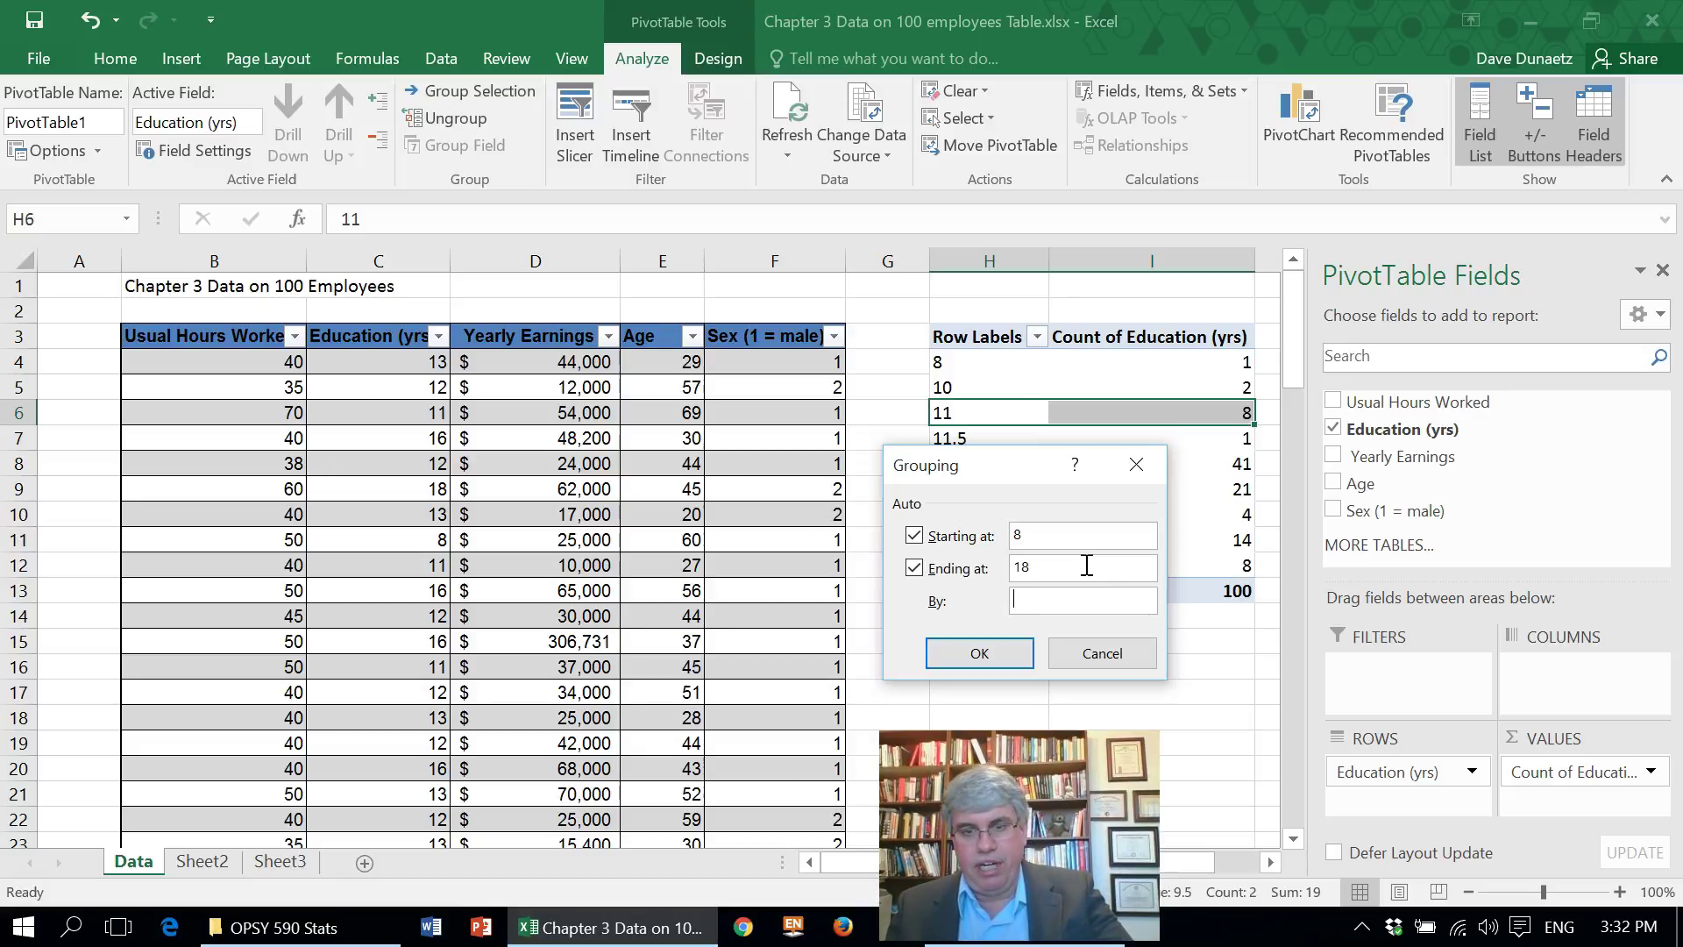
left_click(996, 660)
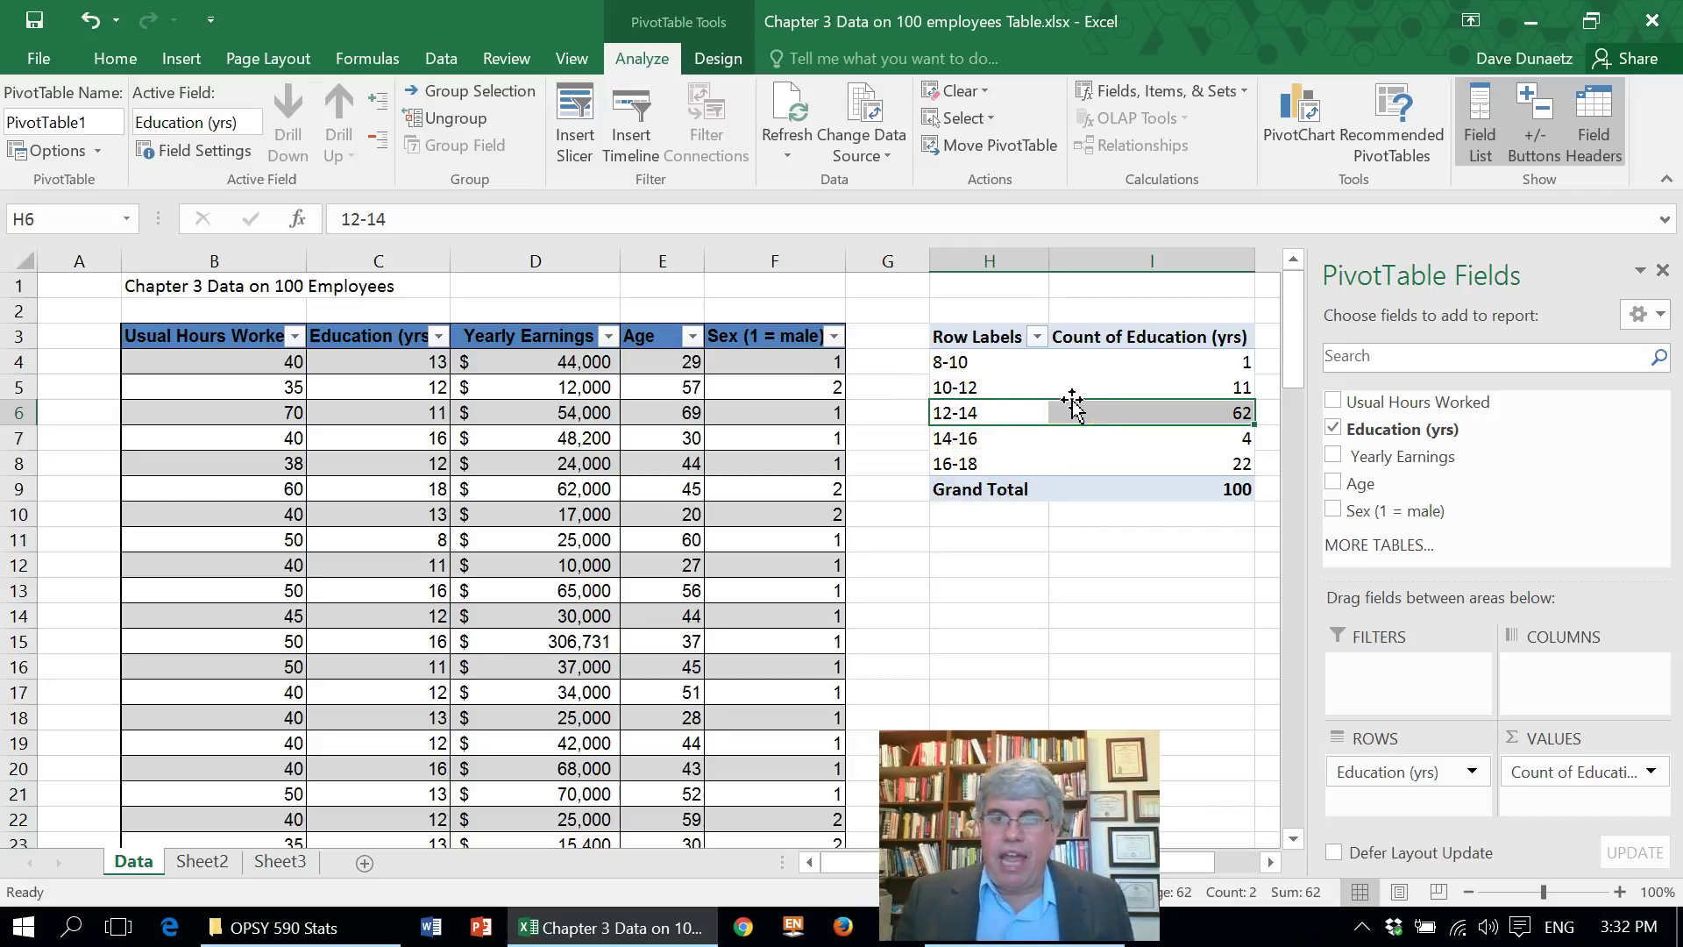
left_click(934, 403)
left_click_drag(935, 404, 991, 392)
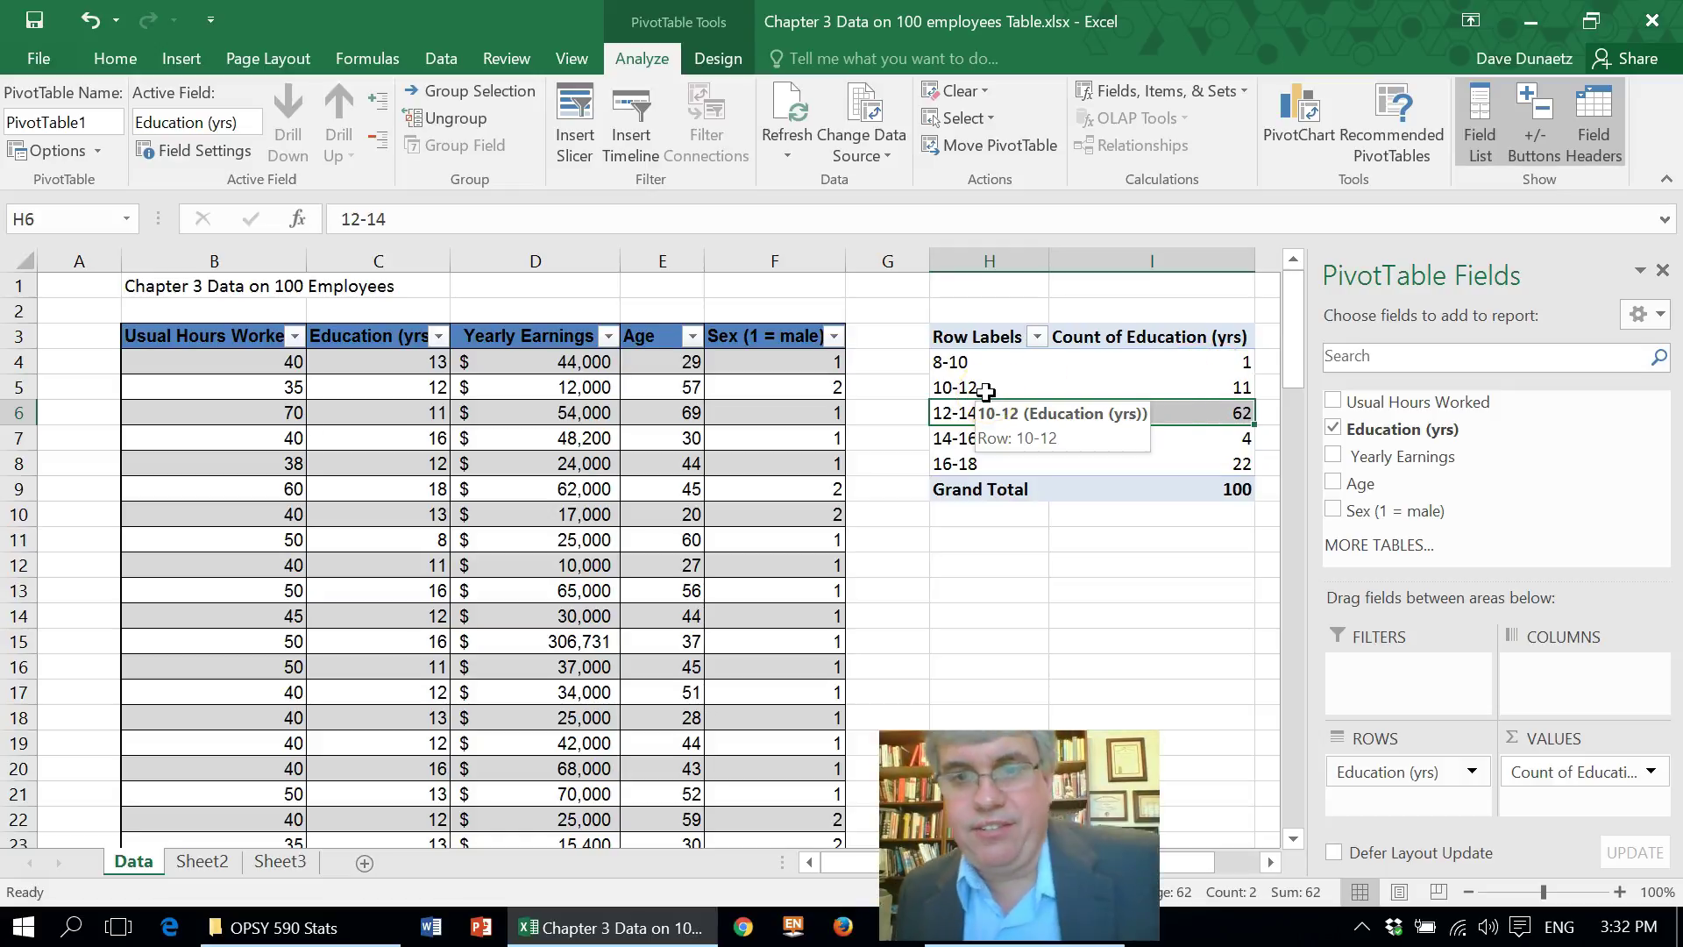
left_click_drag(940, 362, 940, 363)
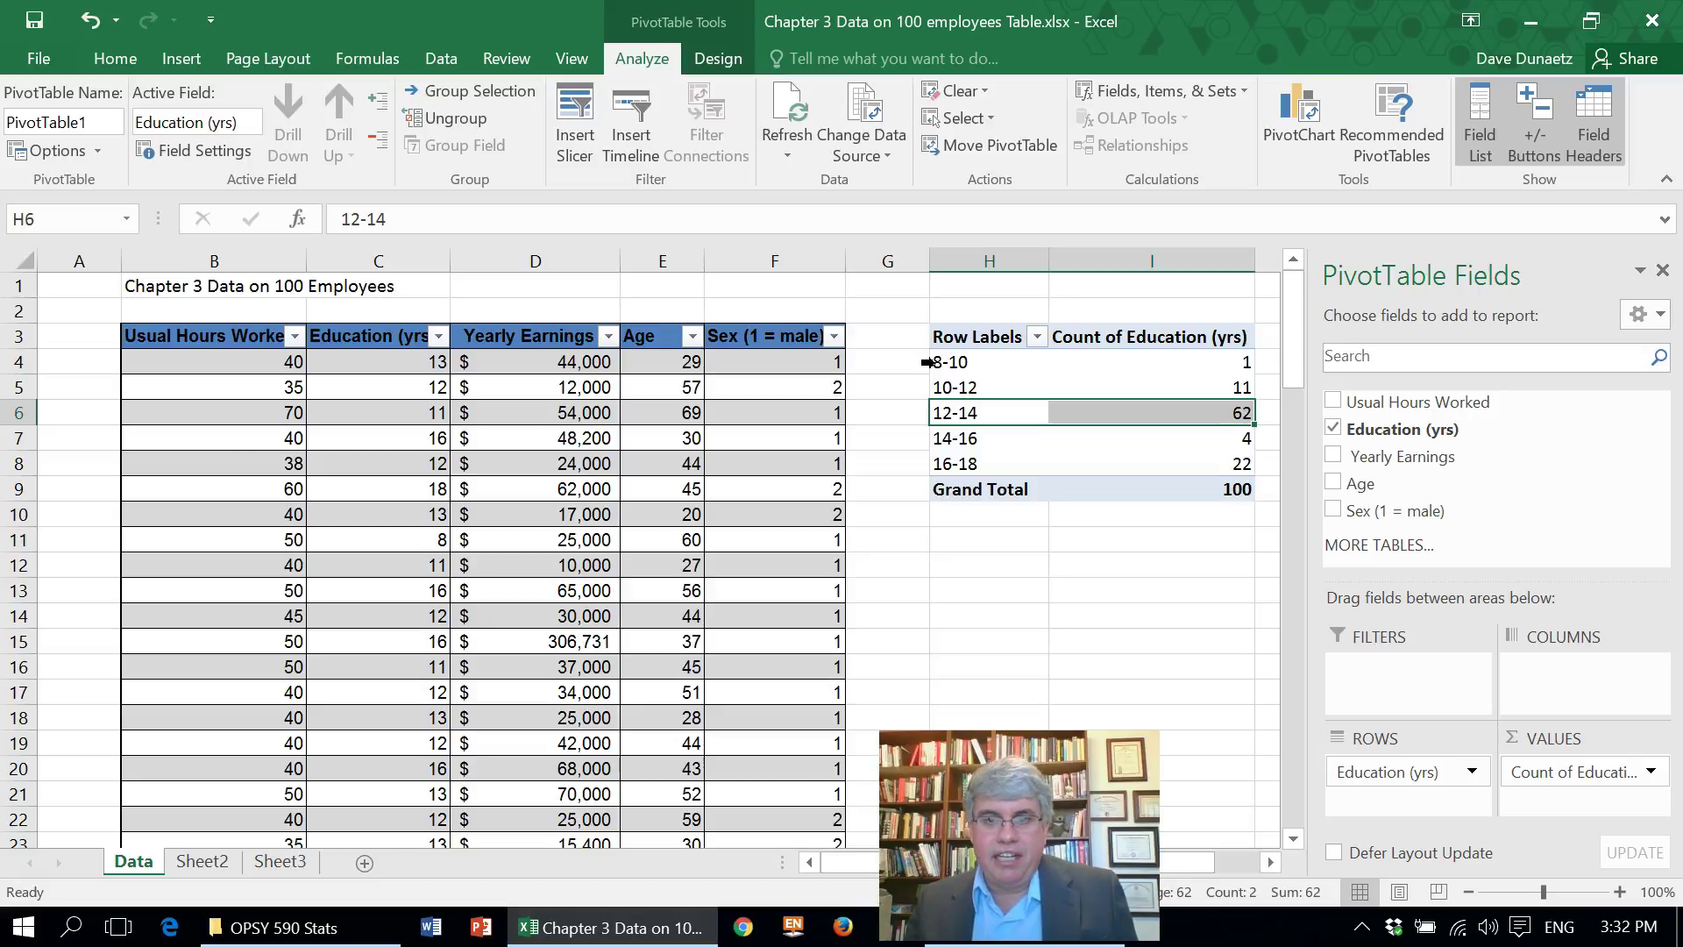
left_click_drag(928, 362, 975, 463)
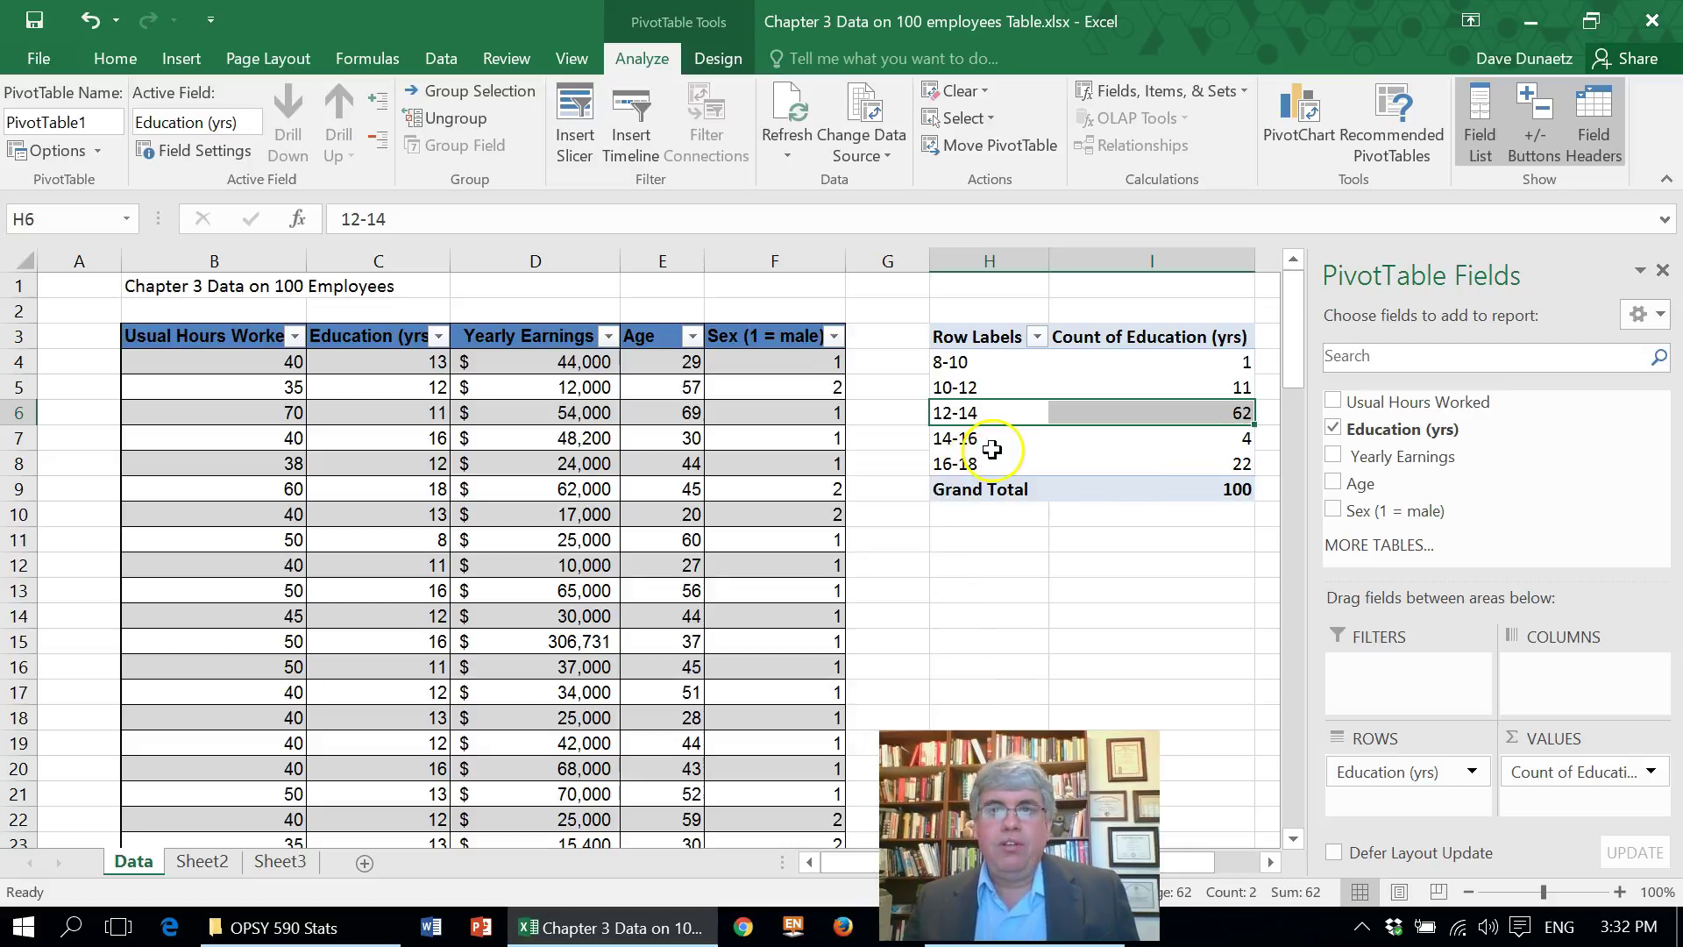
left_click(1011, 427)
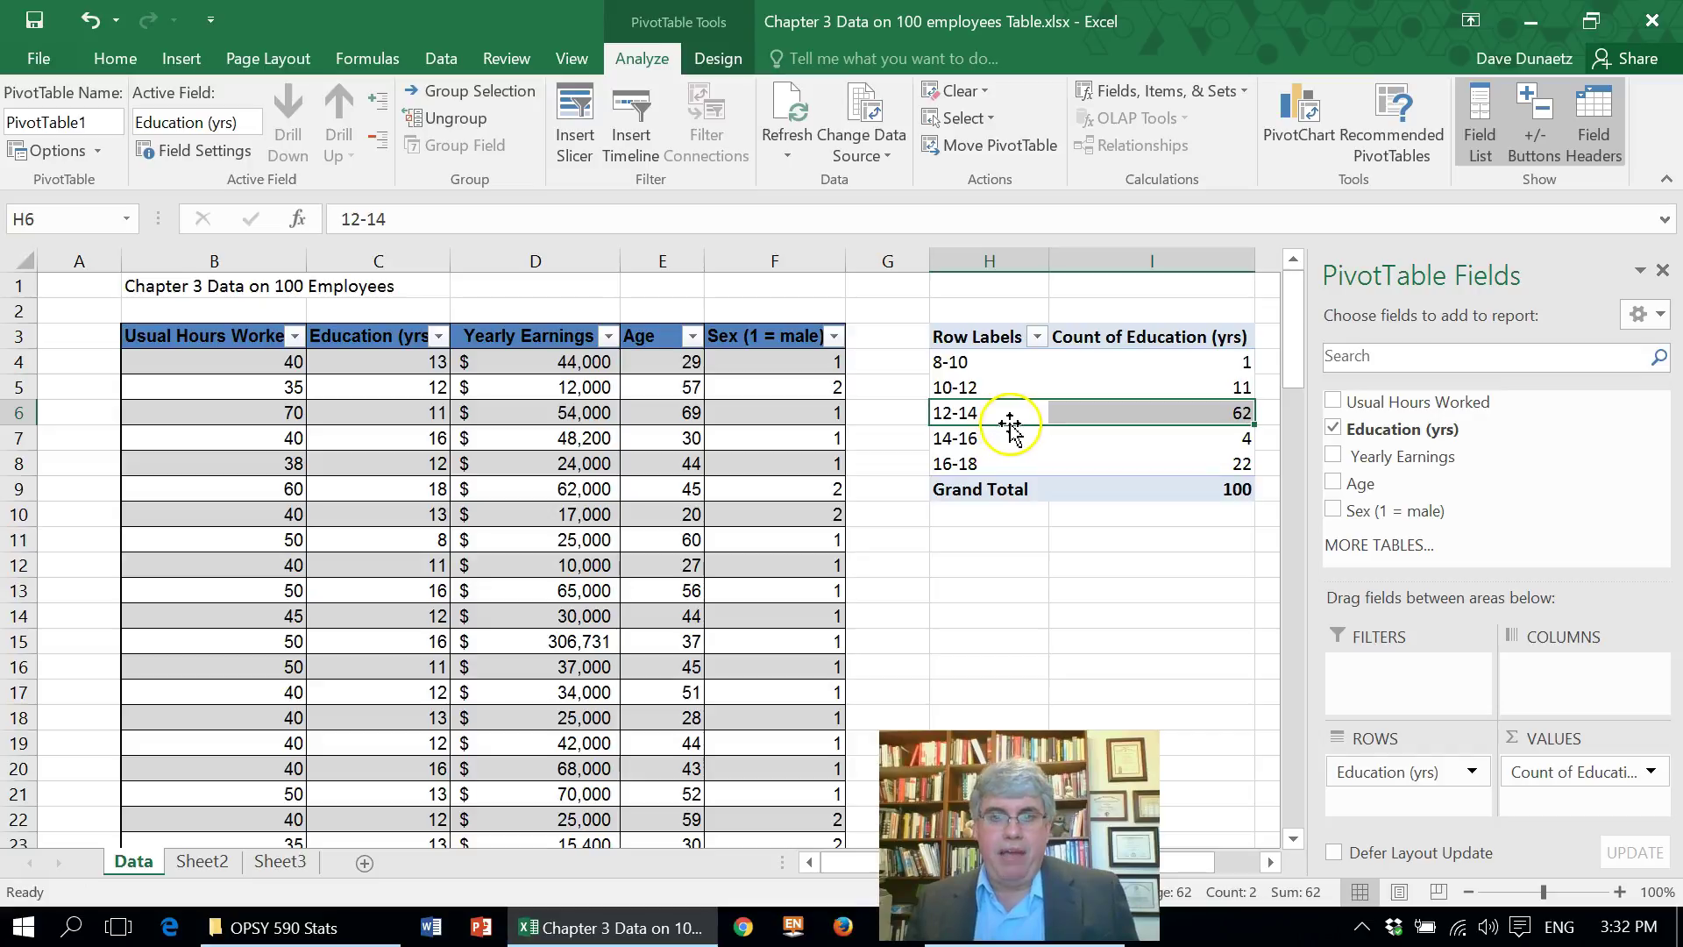
left_click(989, 365)
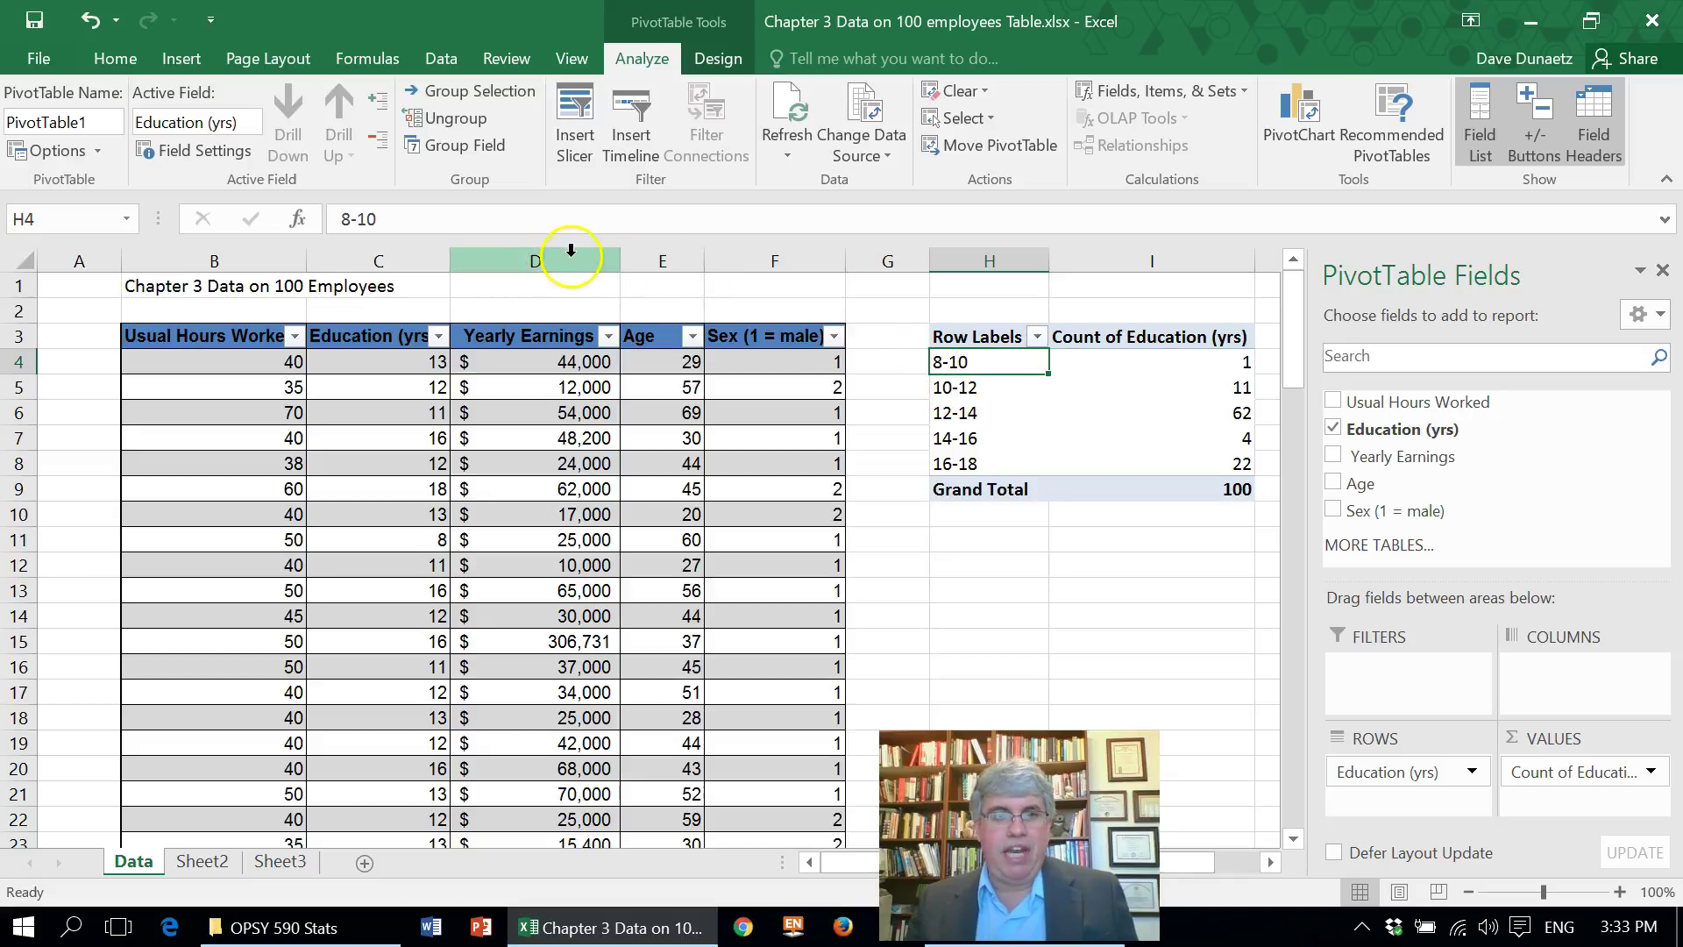
- Relabel the 8-10 and 10-12 bins as 8-9.5 and 10-11.5
left_click(530, 218)
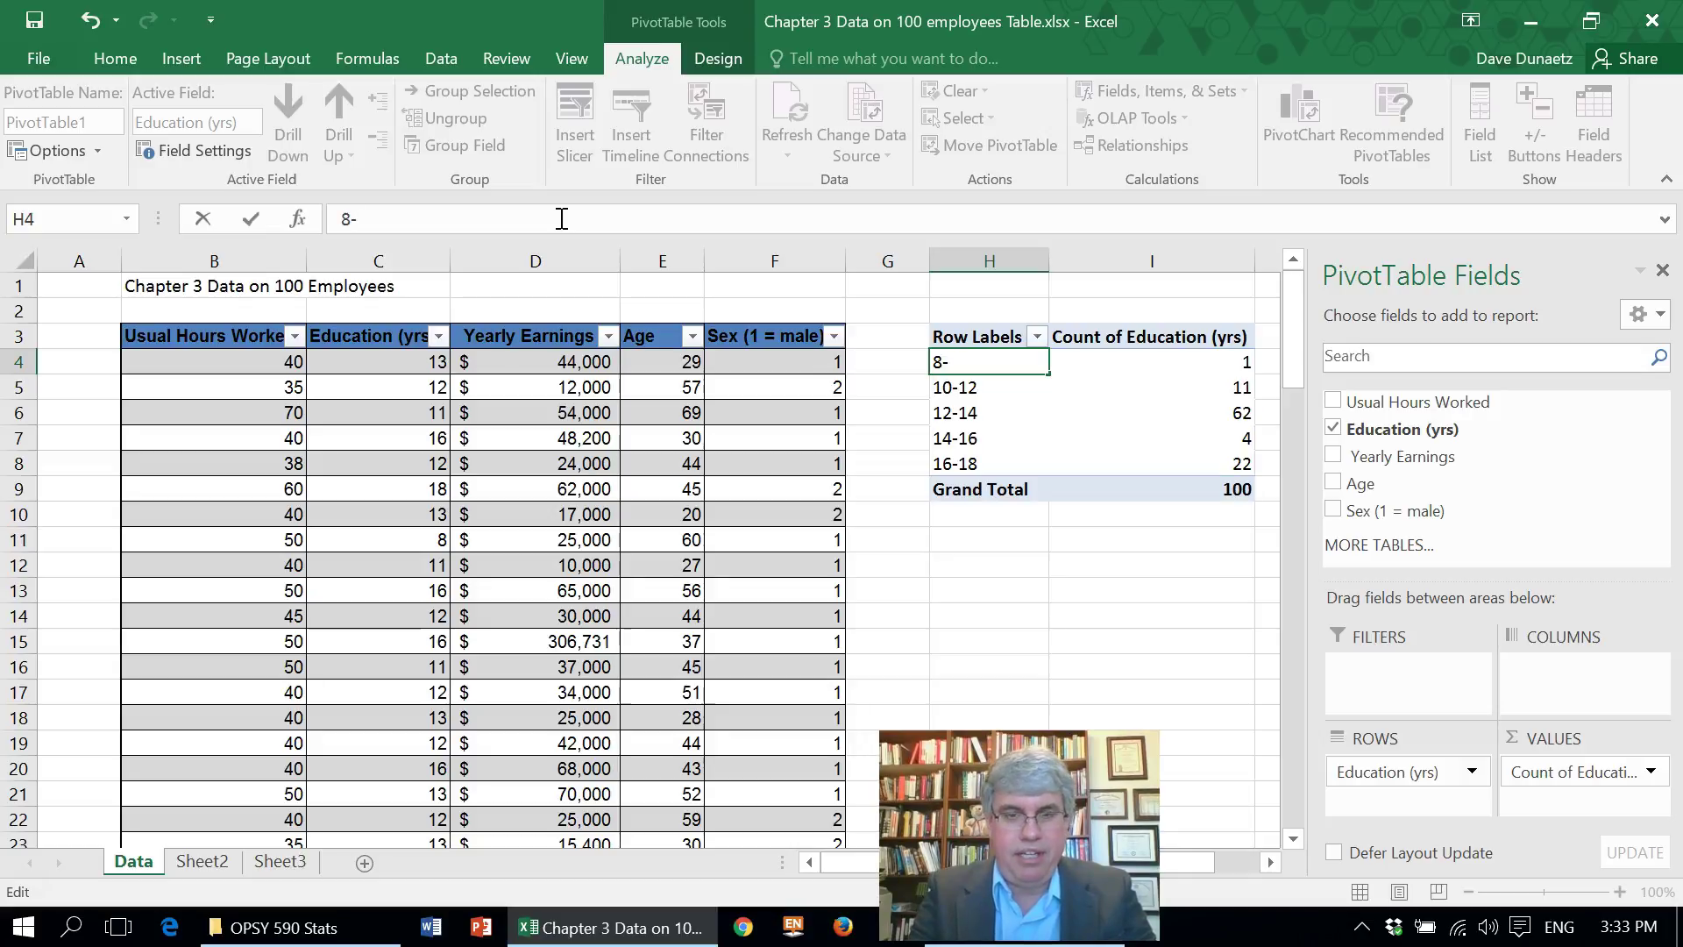
type("9")
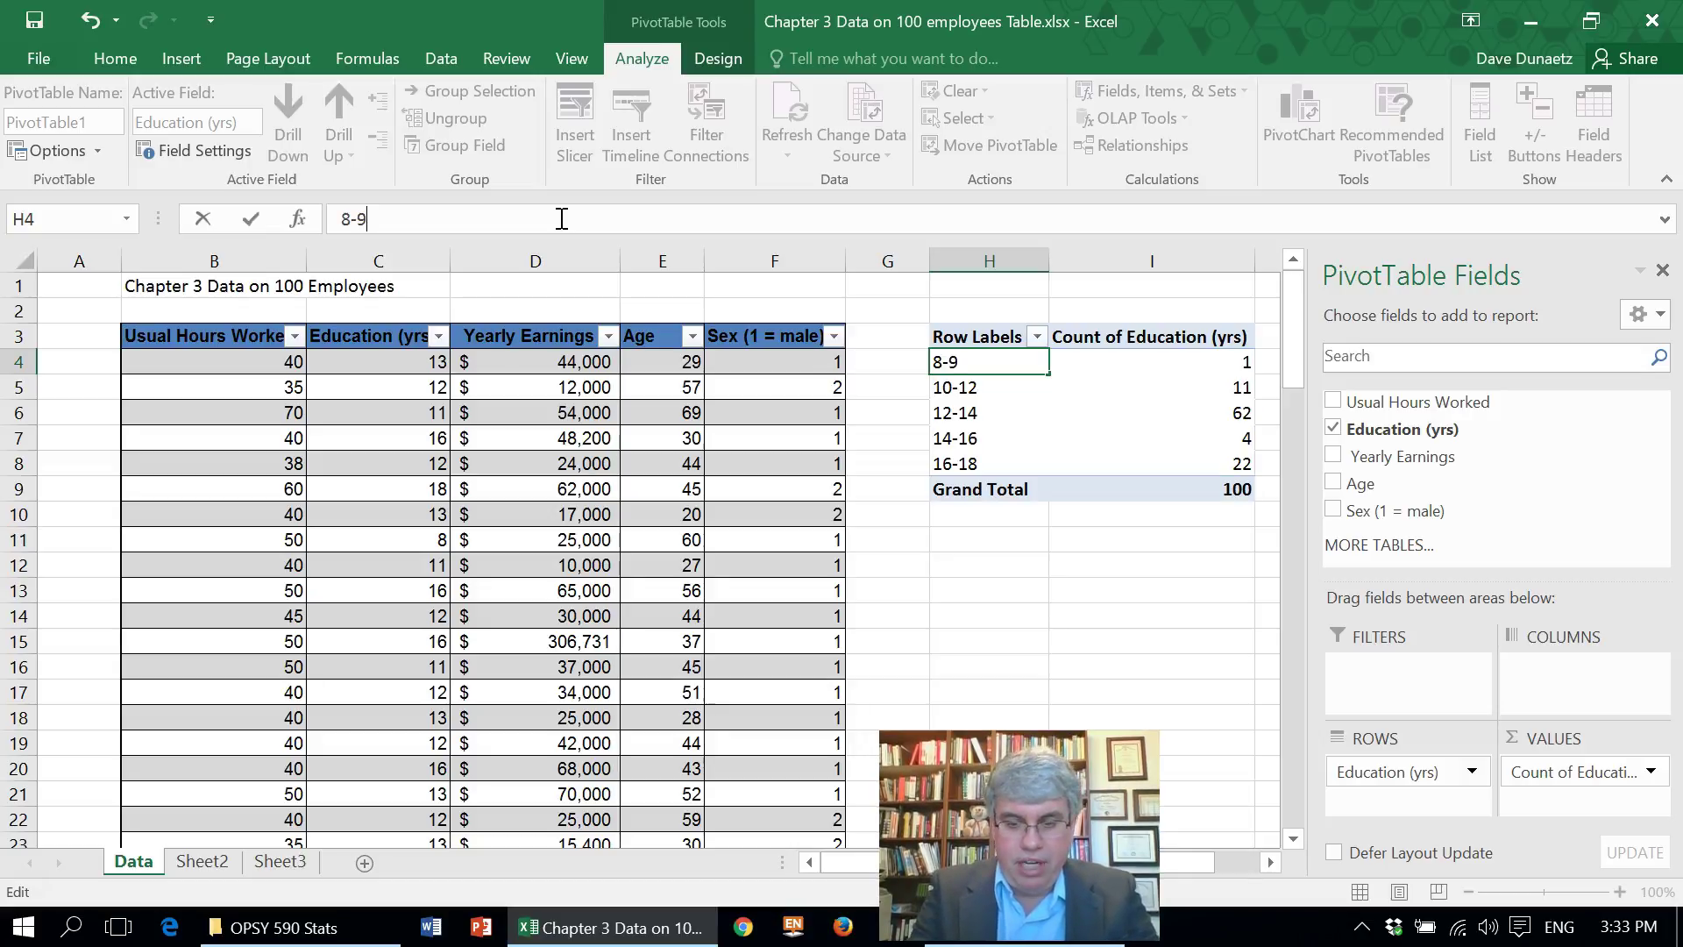
type(".5")
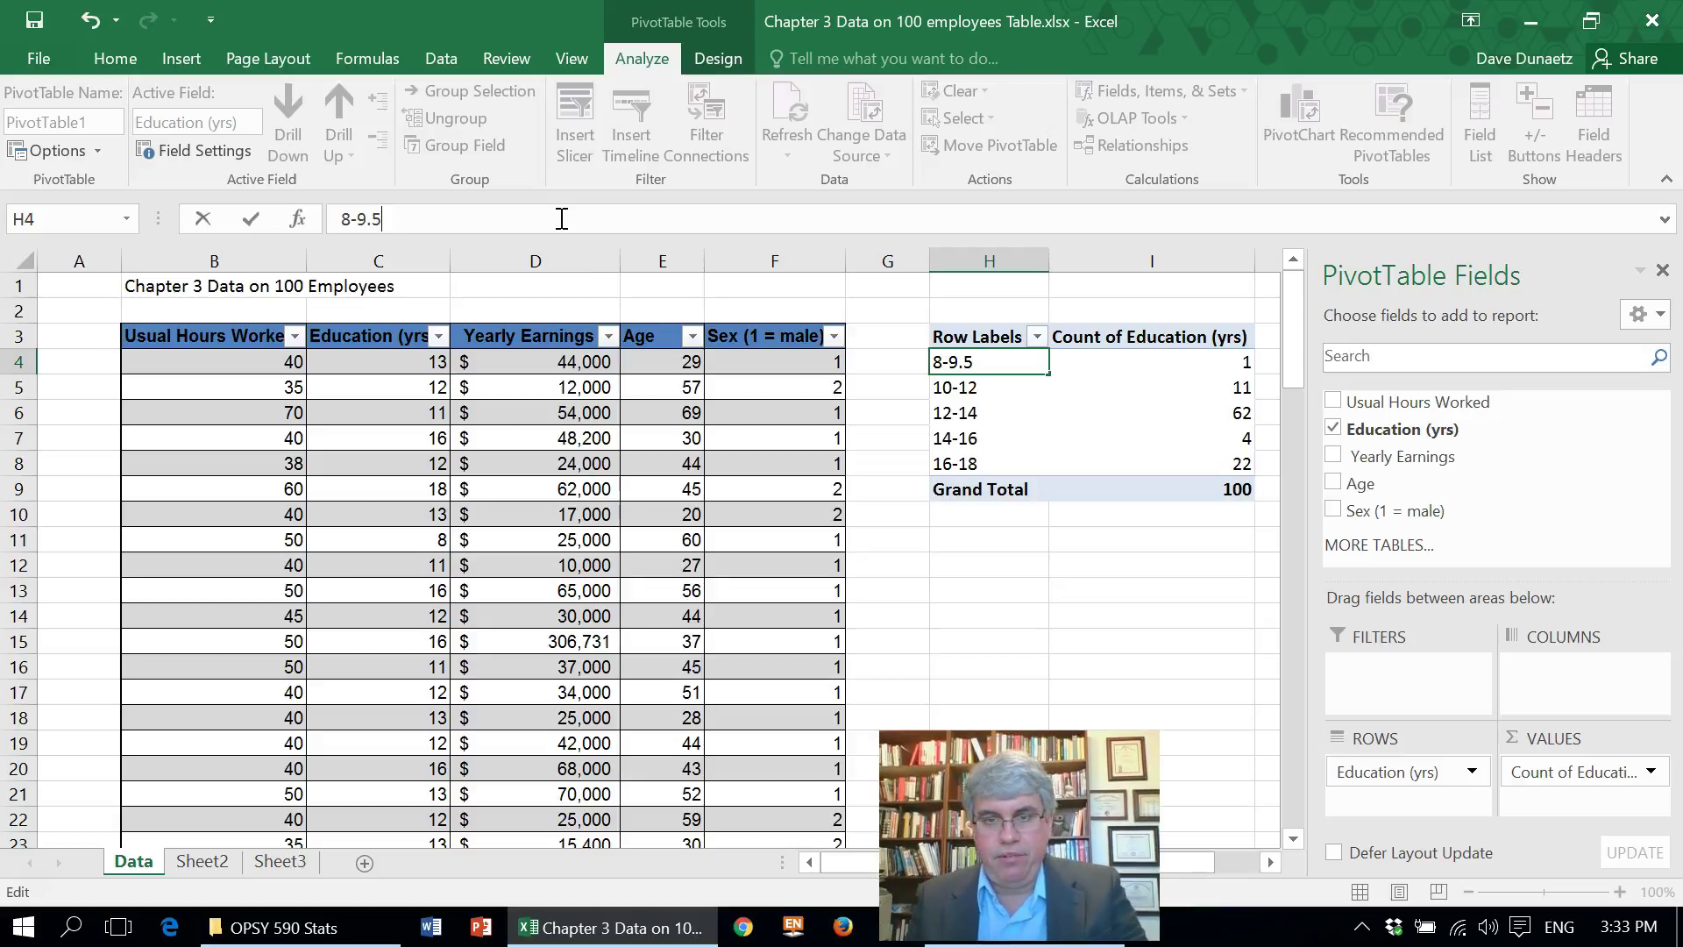
left_click(958, 386)
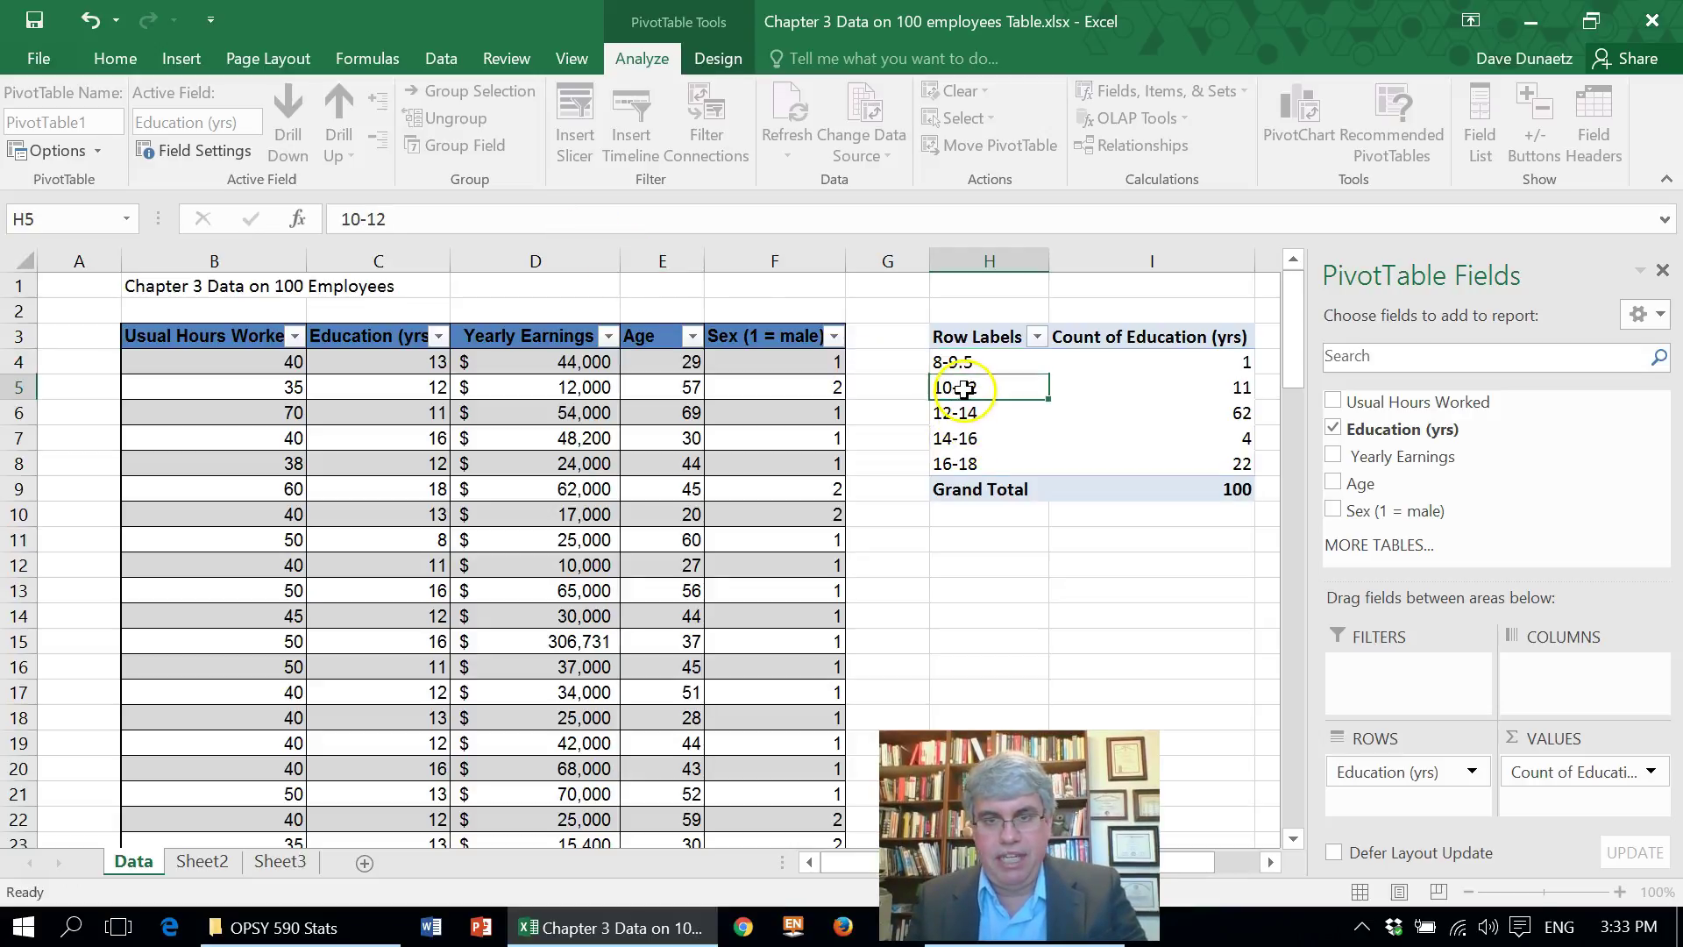
left_click(397, 226)
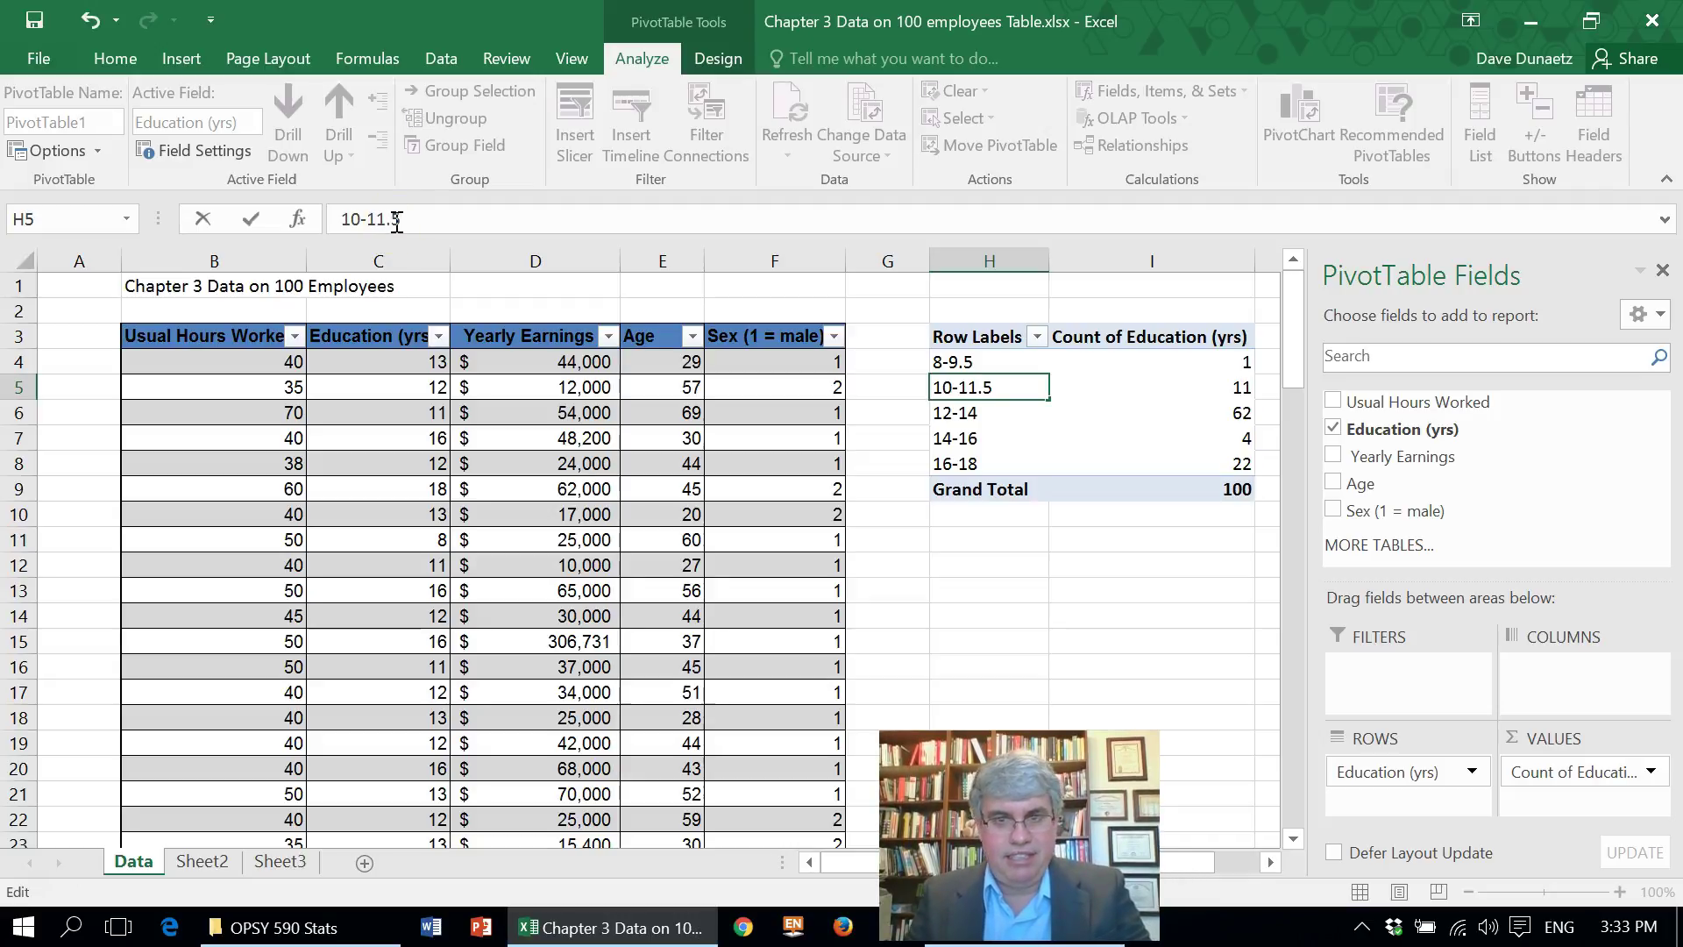
key("Return")
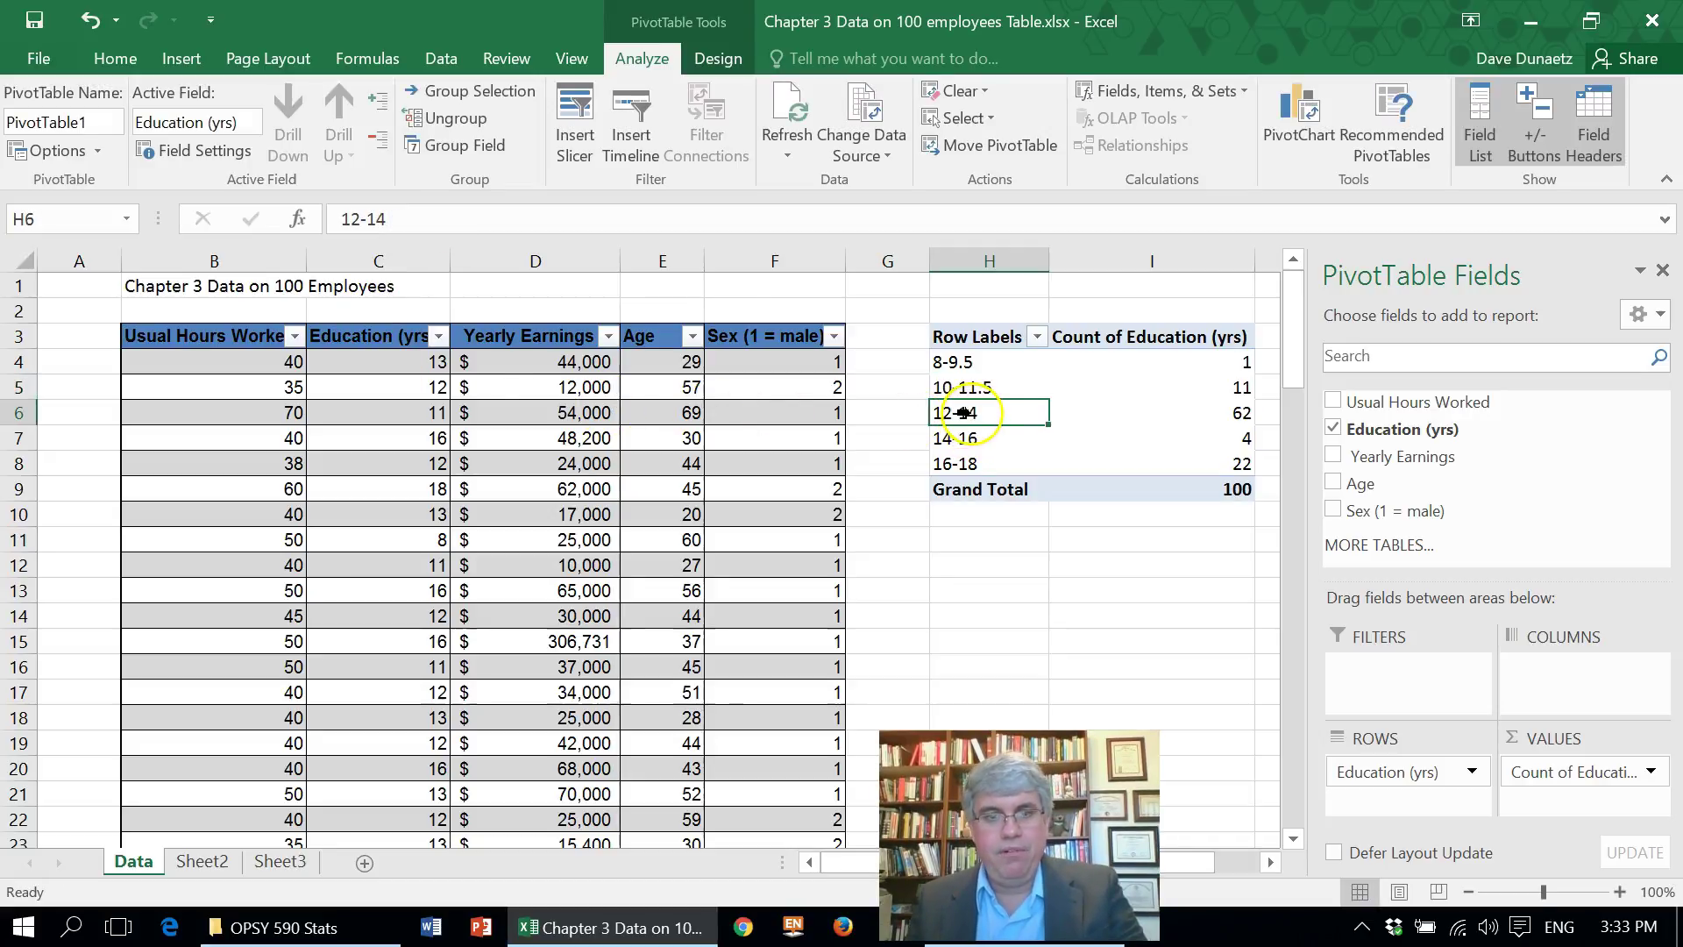
- Relabel the 12-14 and 14-16 bins as 12-13.5 and 14-15.5
left_click(411, 224)
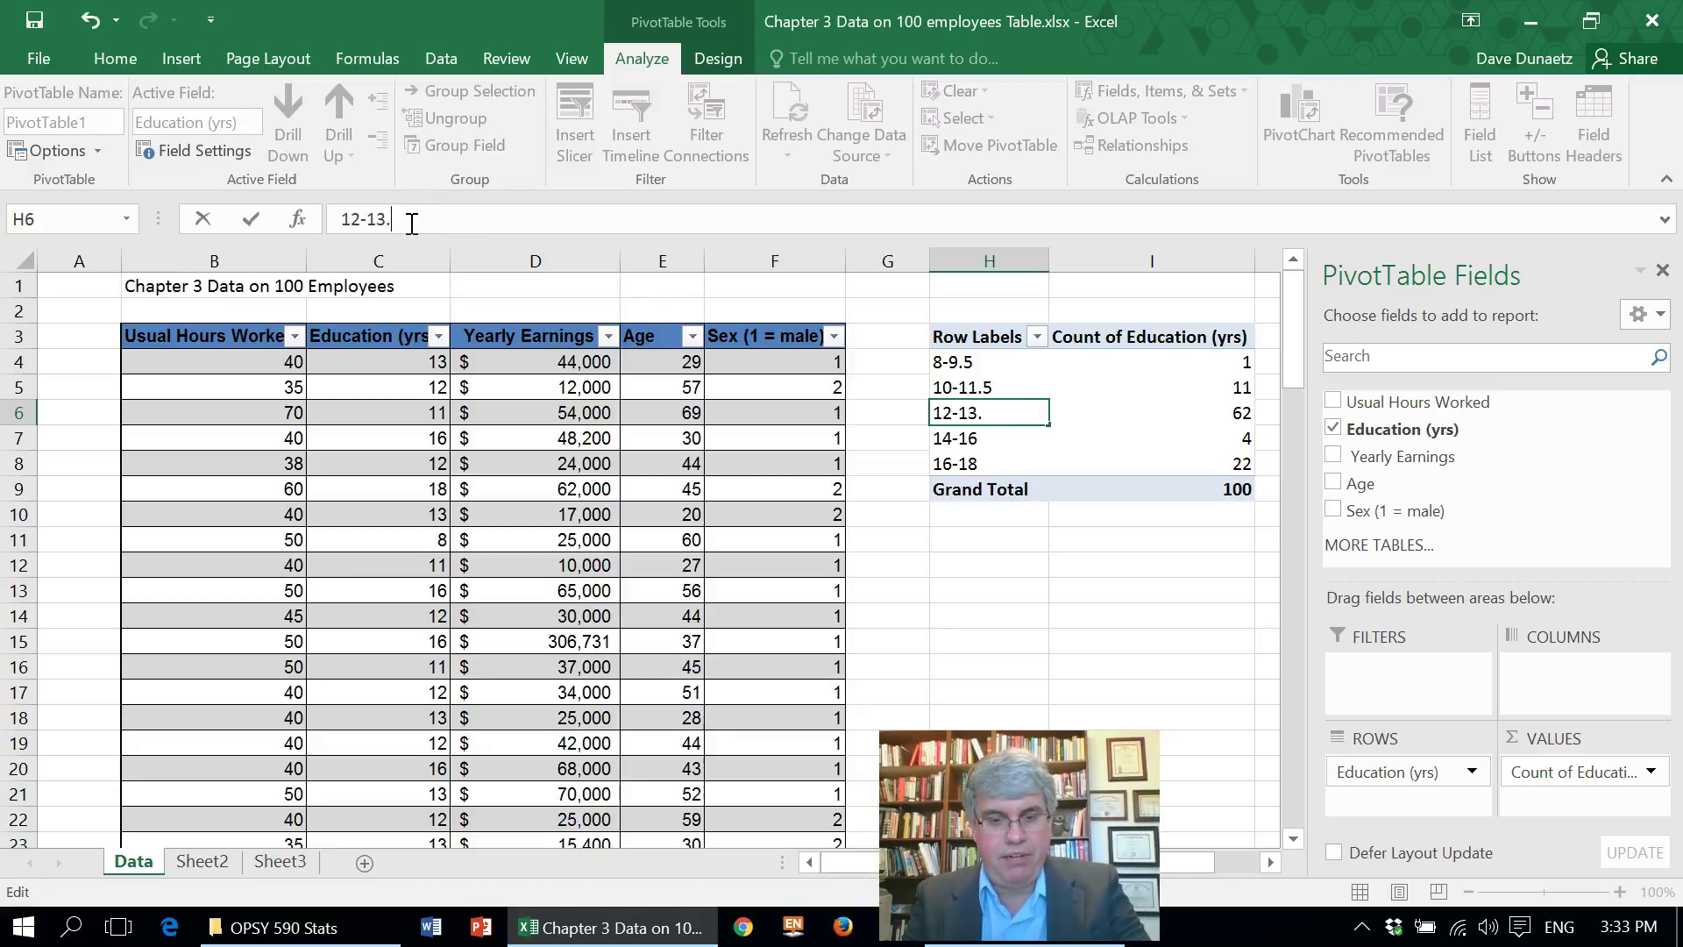
key("Return")
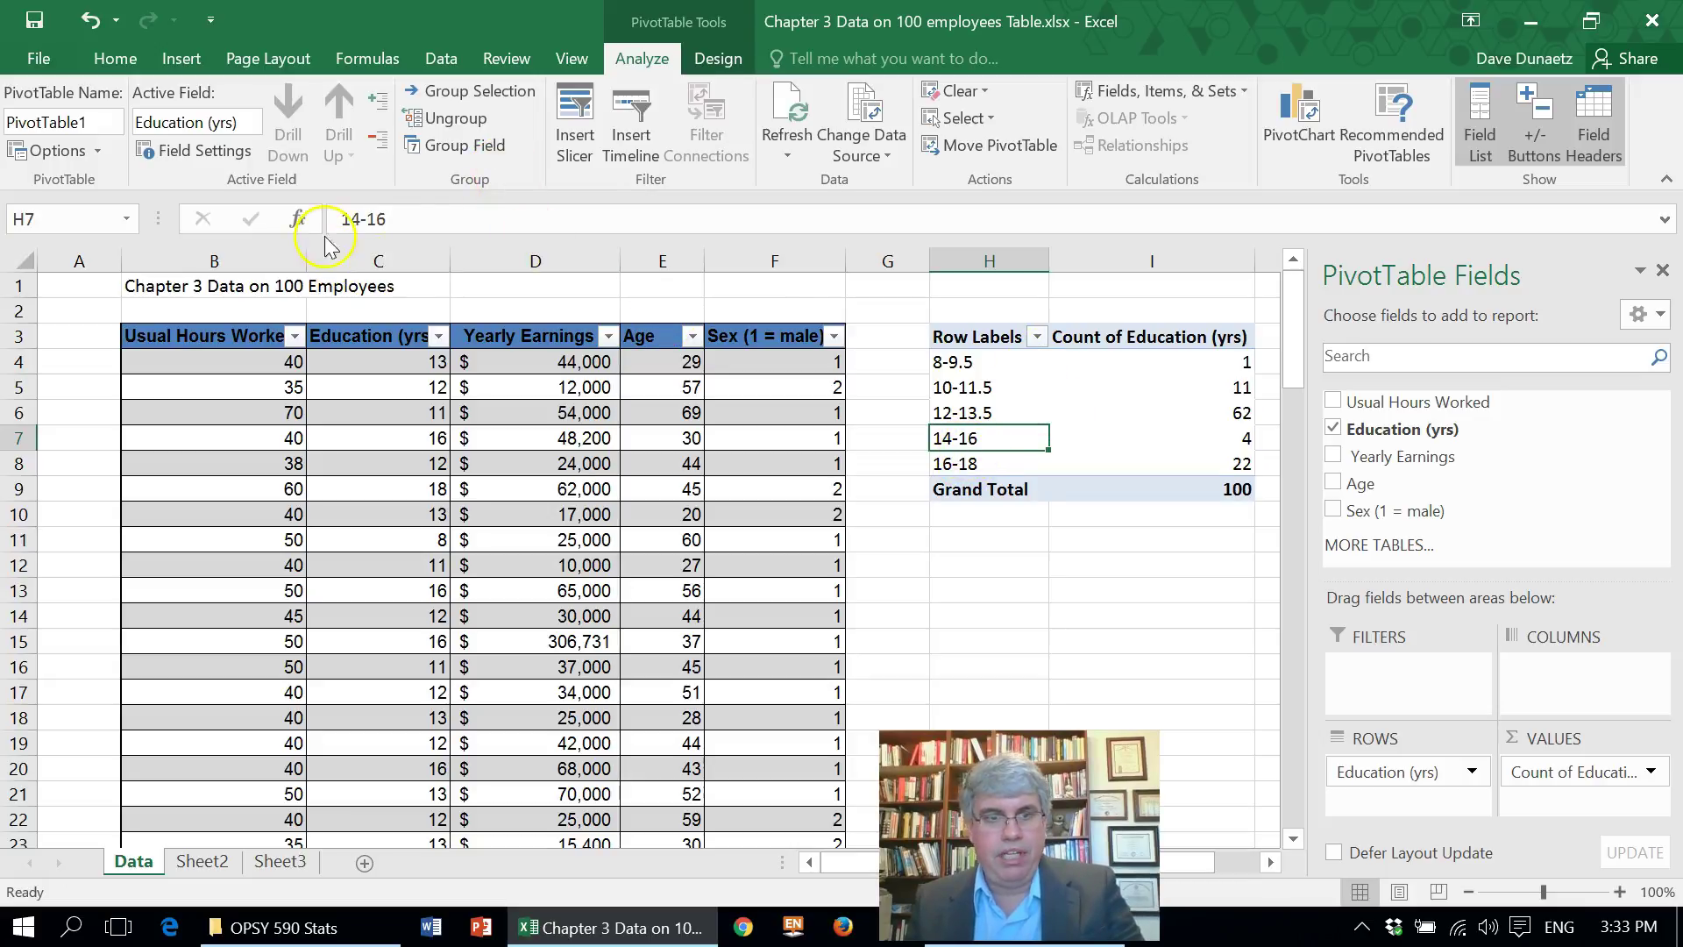
left_click(416, 220)
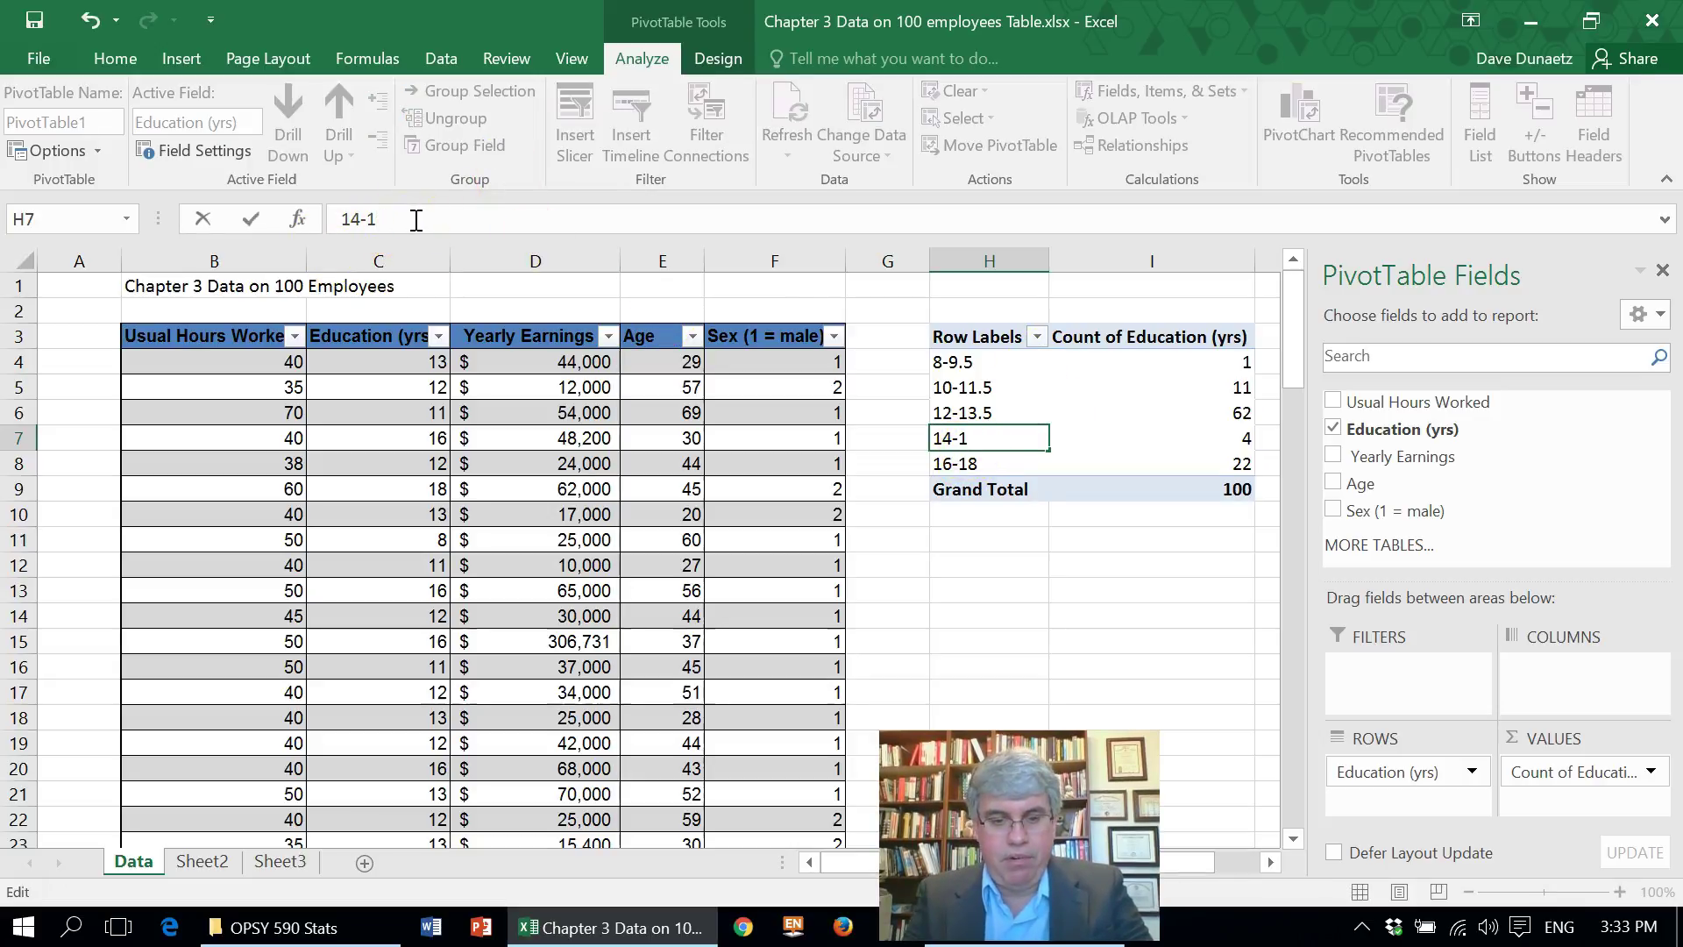
type("5.5")
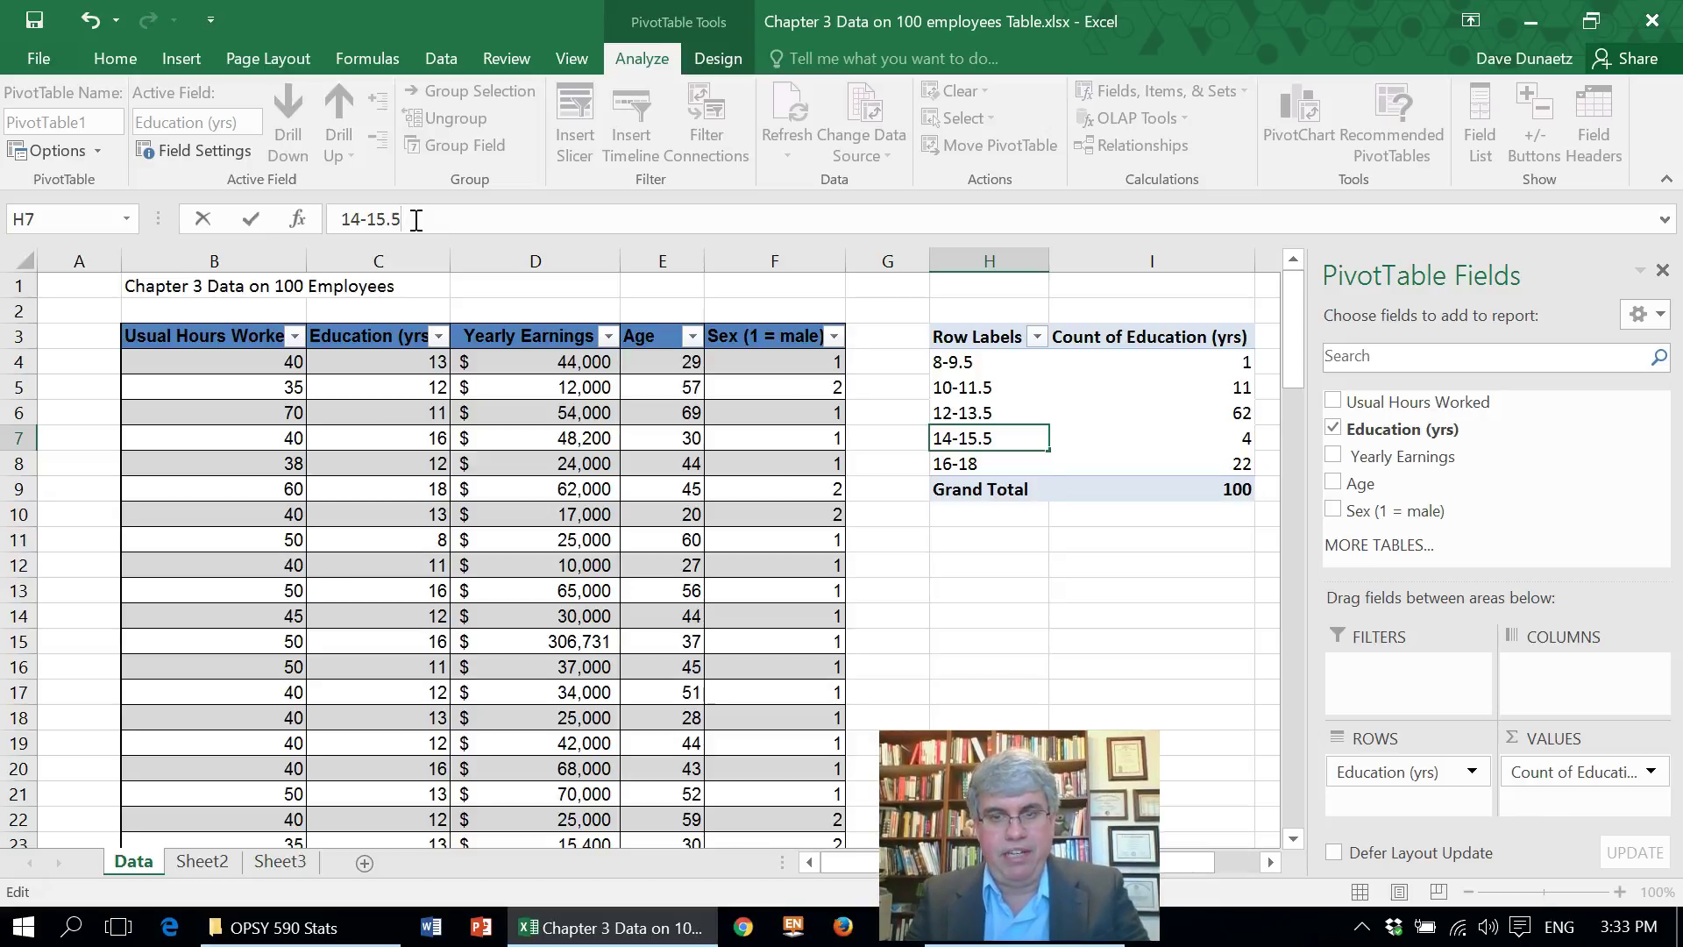
key("Return")
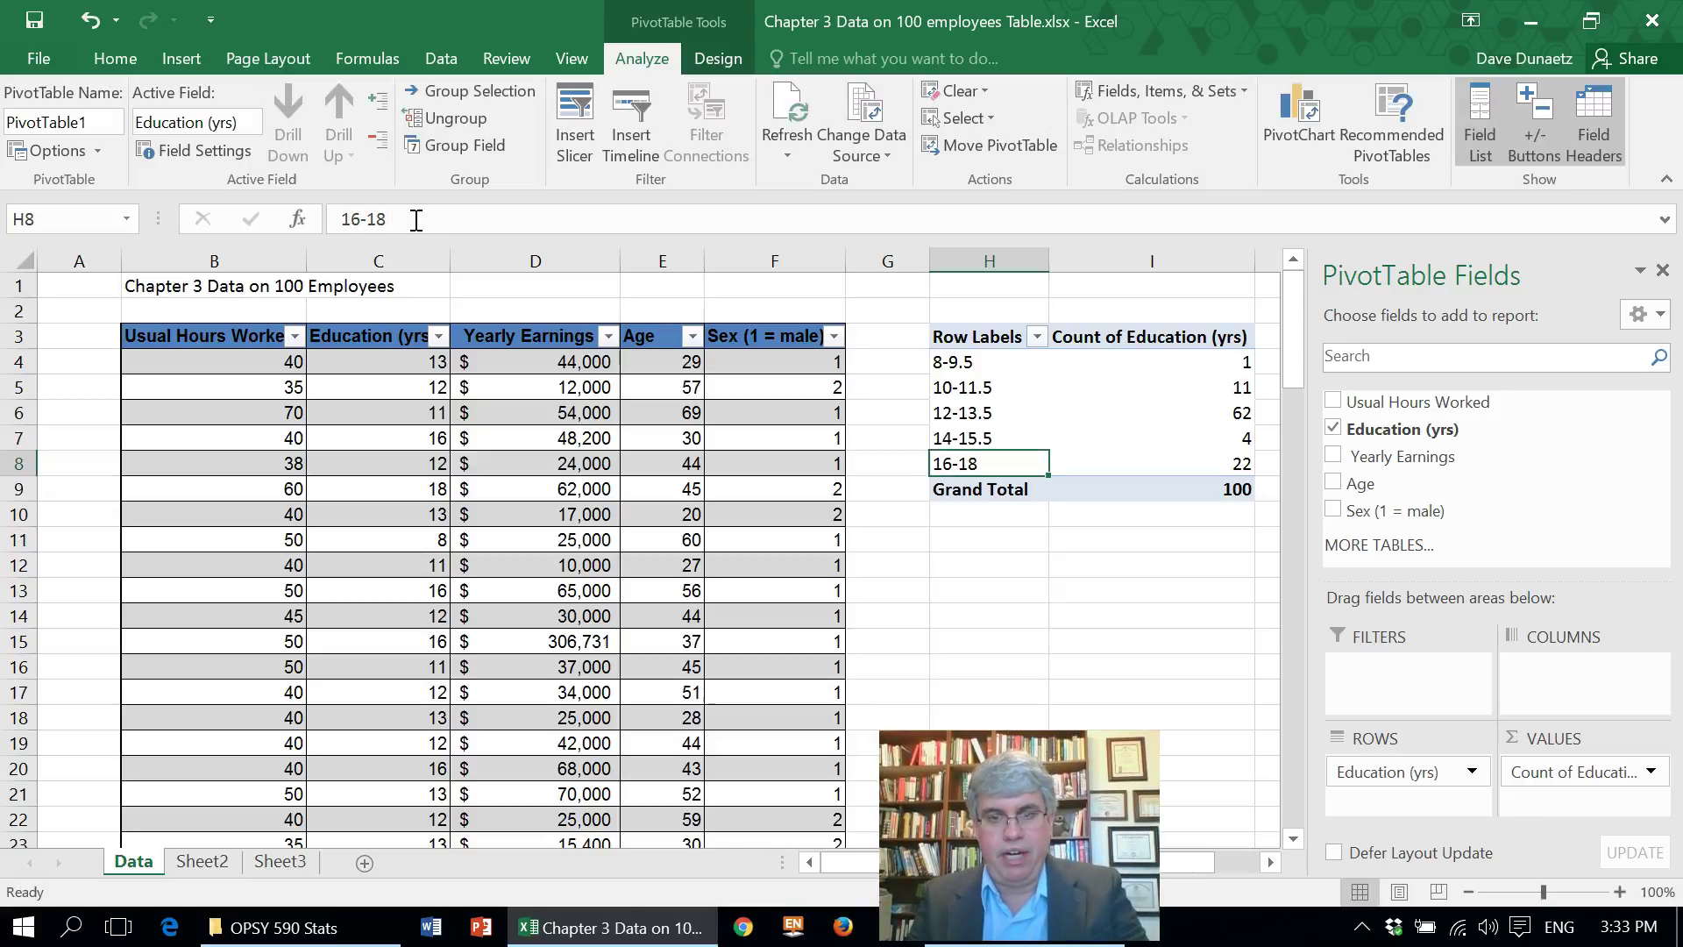
left_click(958, 463)
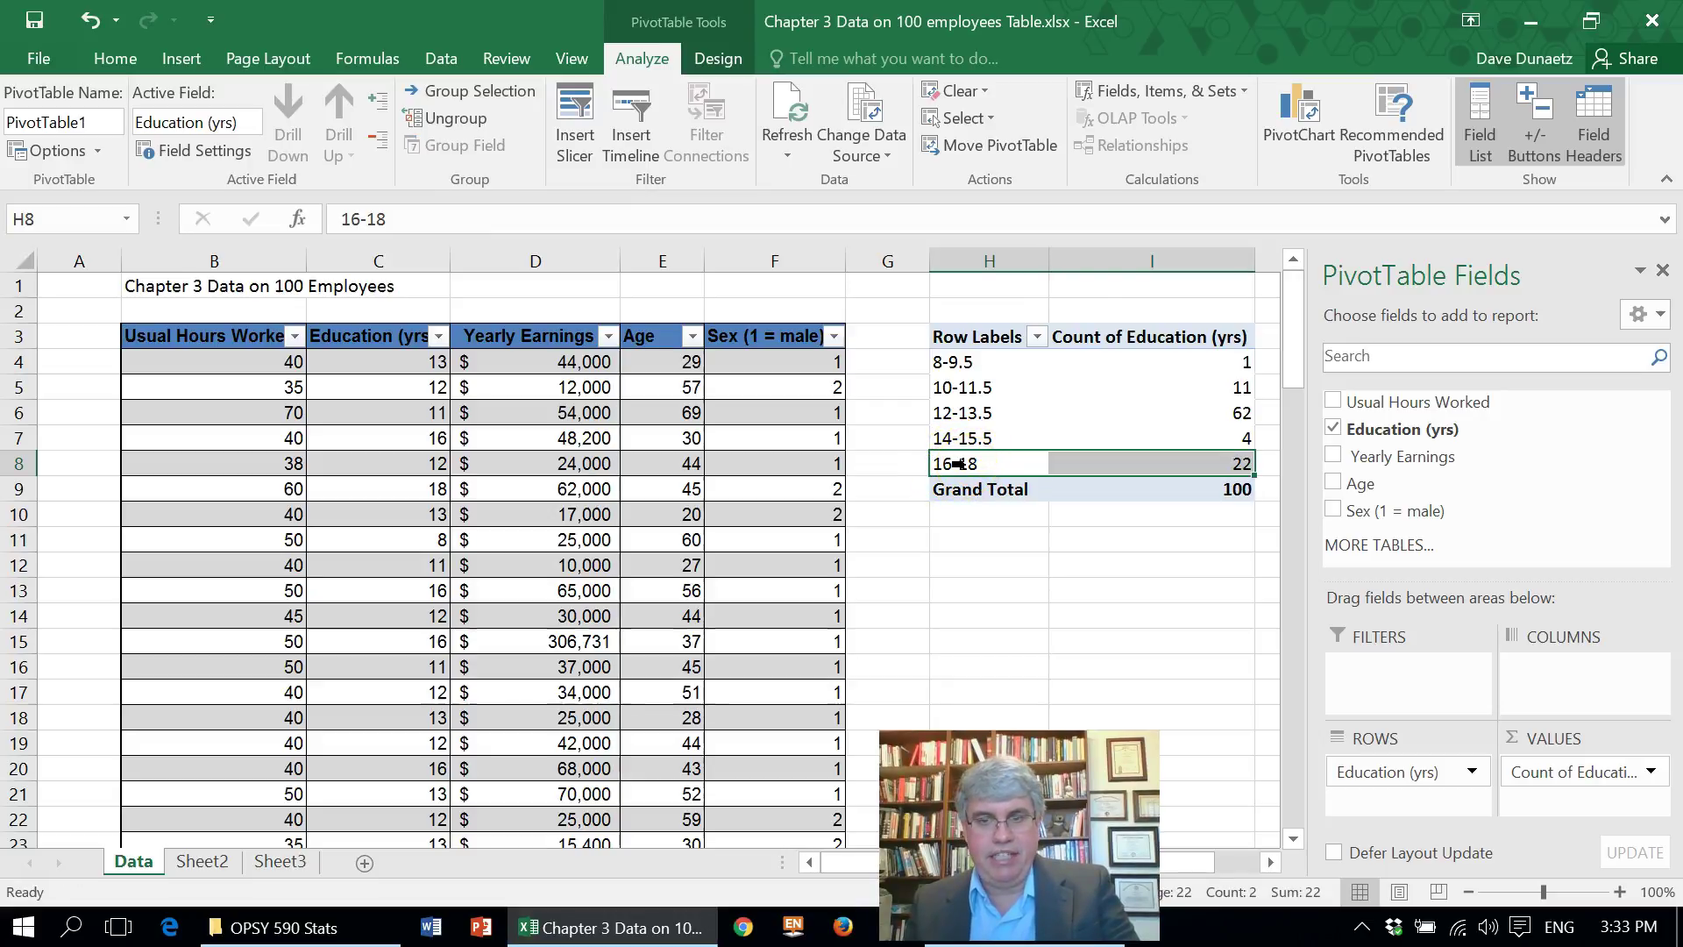
left_click(971, 464)
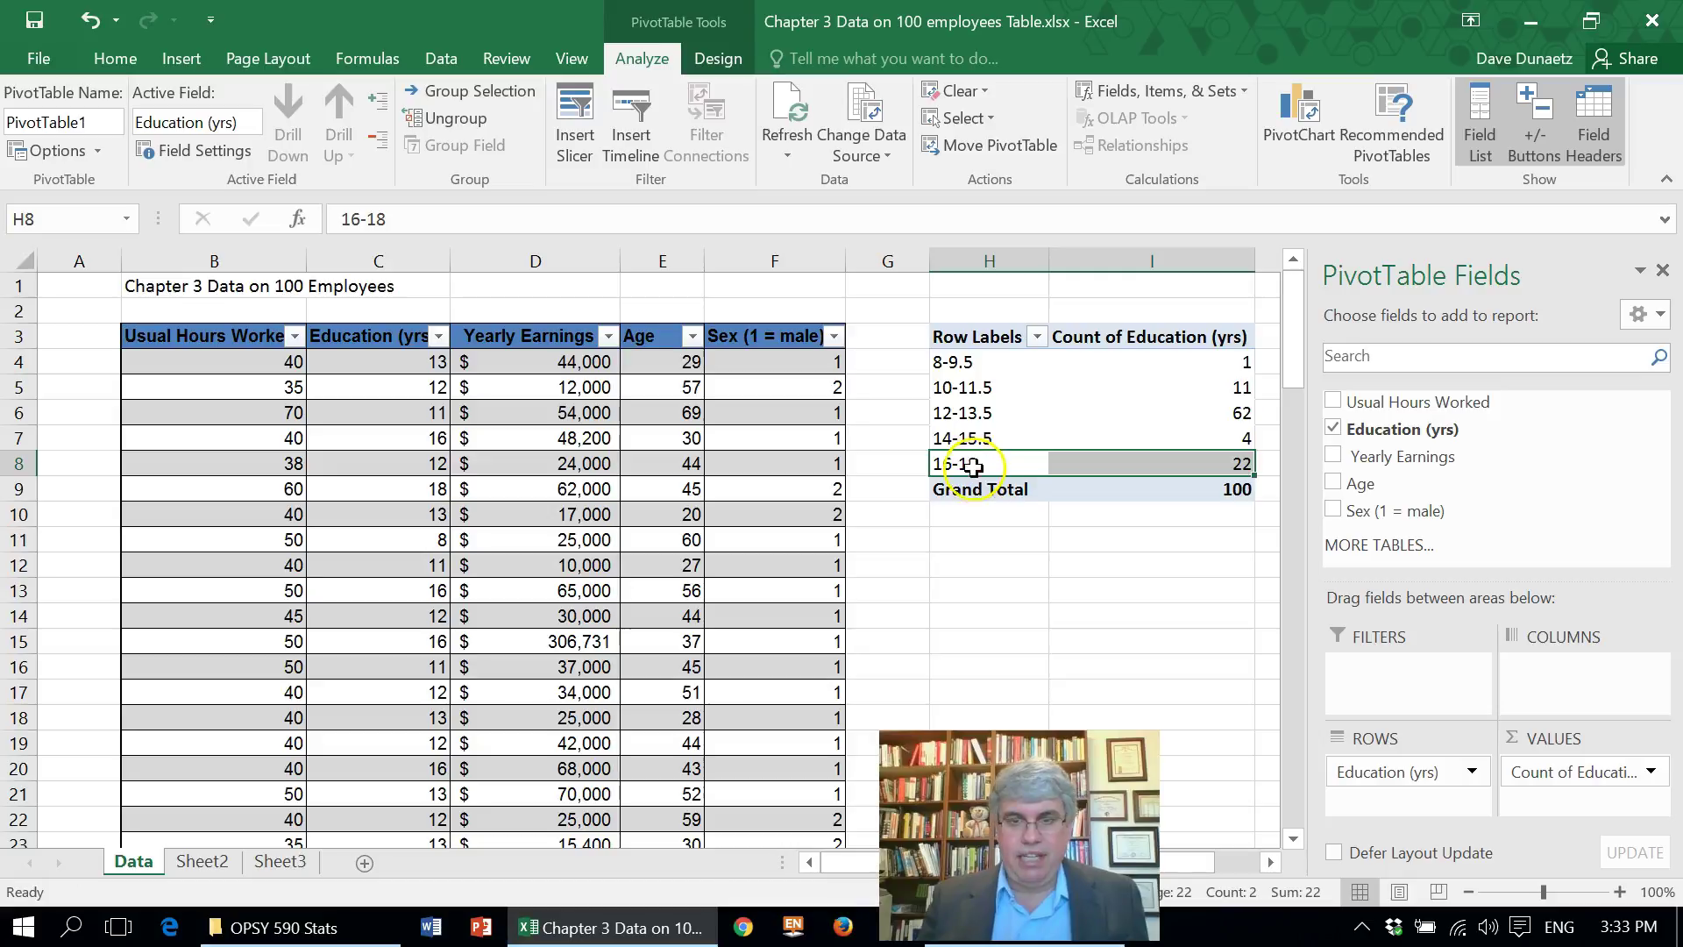
- Regroup Education starting at 8 by 2 with the ending value changed from 18 to 20
right_click(978, 465)
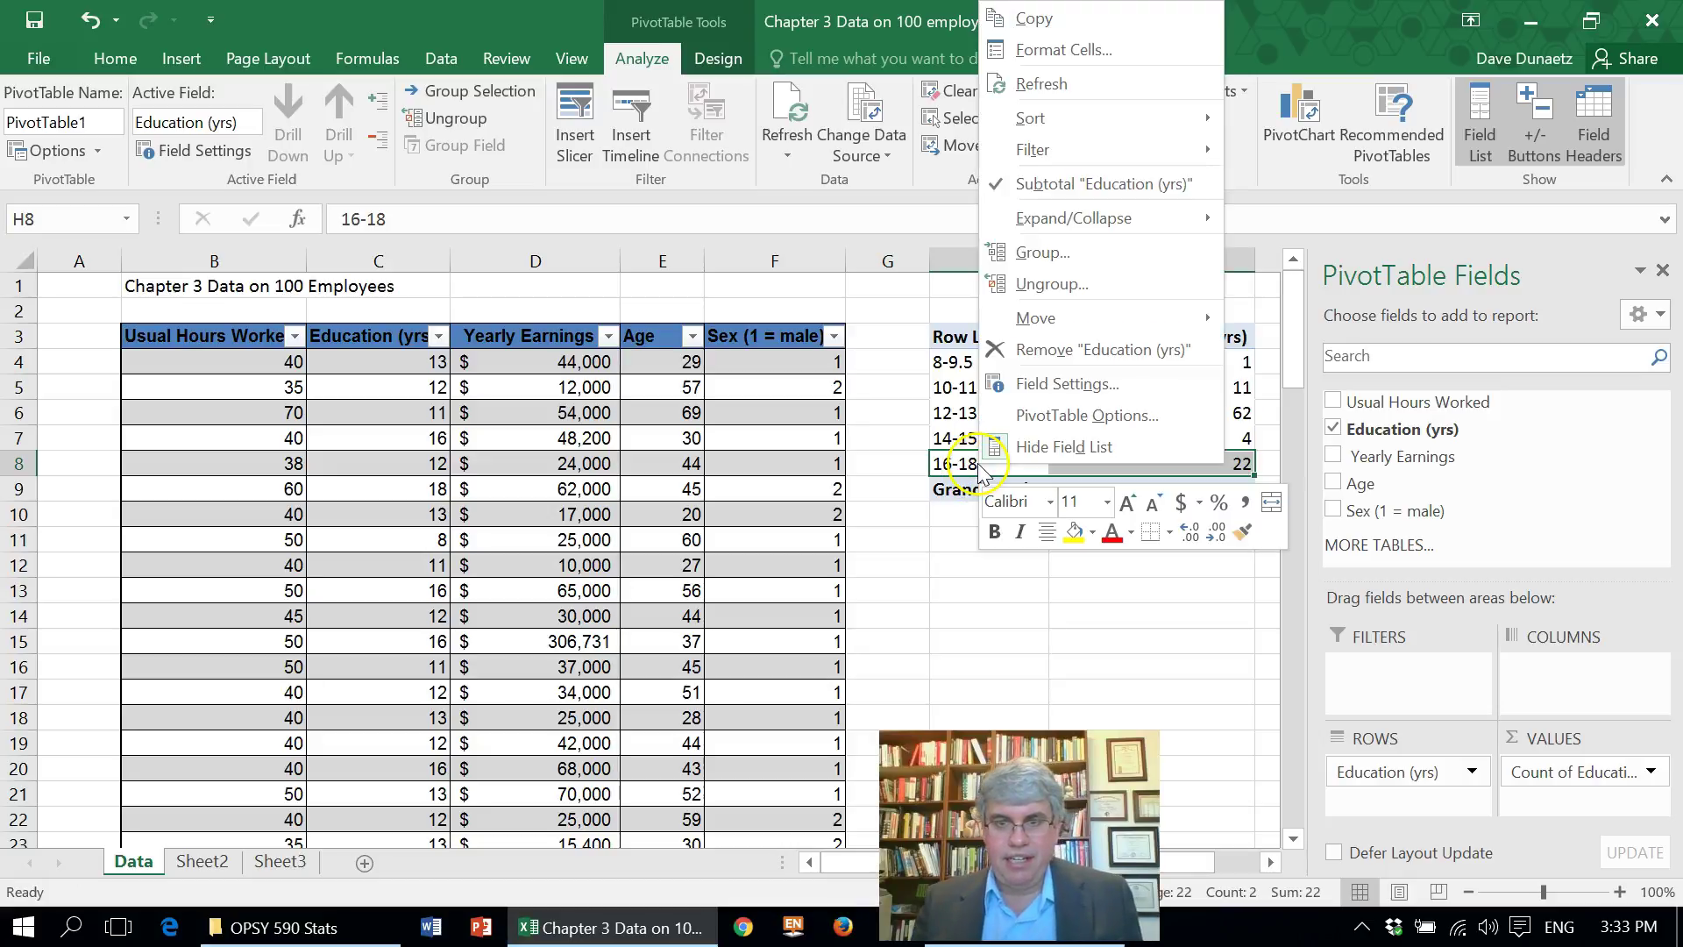
left_click(1042, 254)
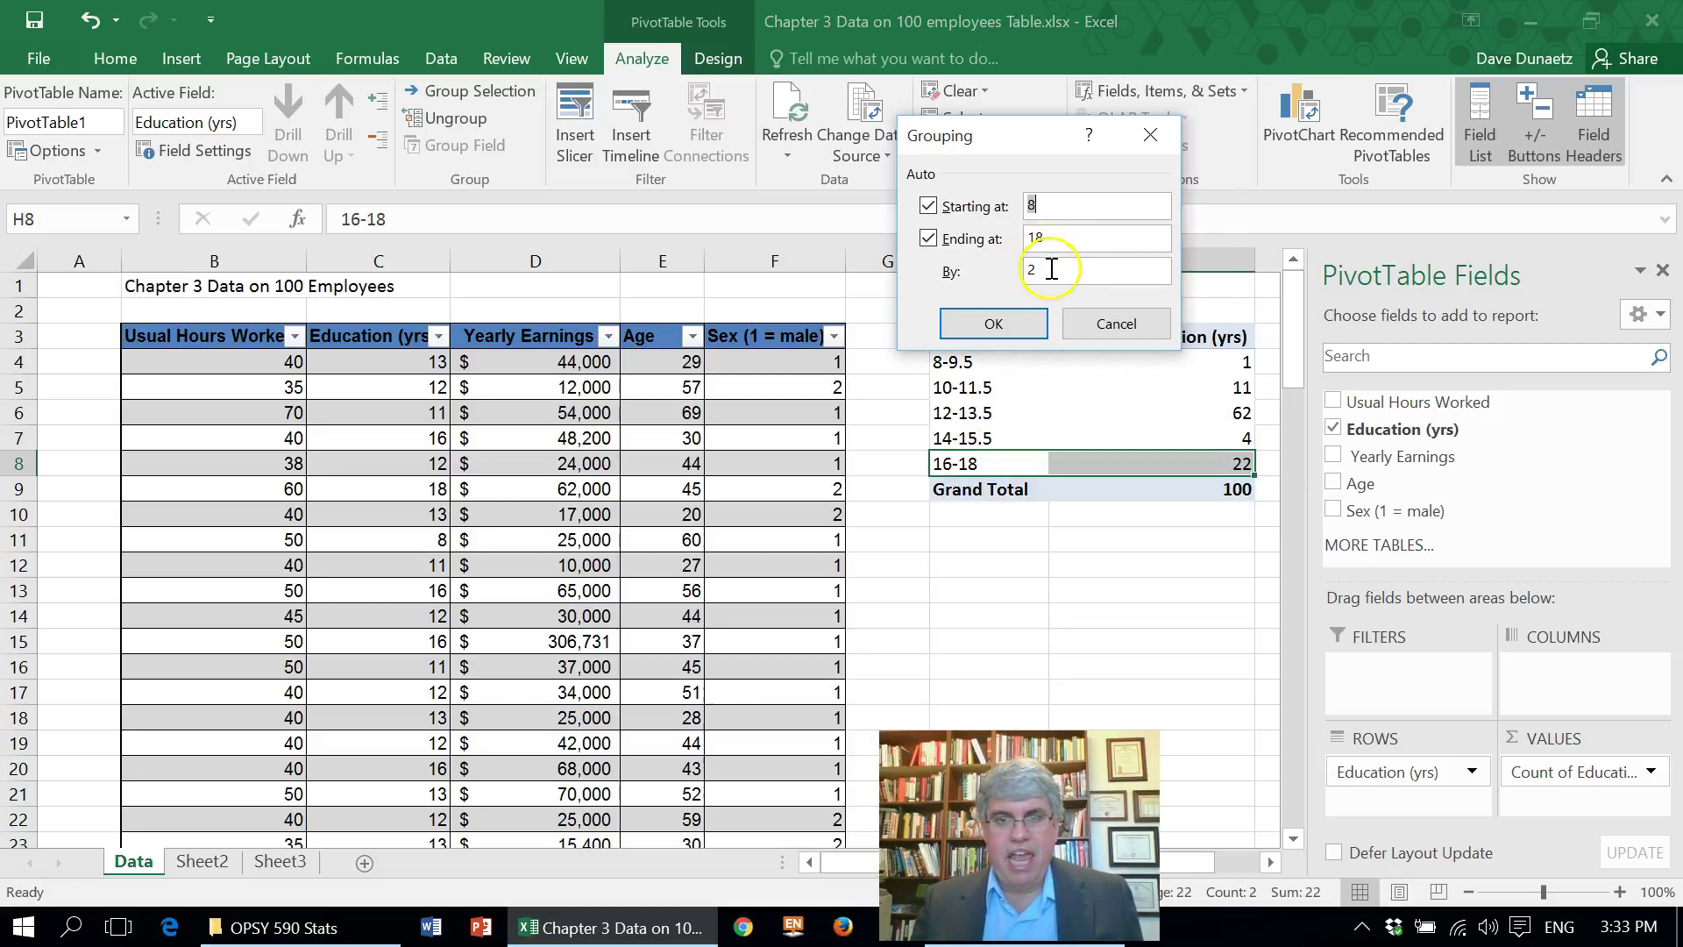
left_click_drag(1046, 238, 1016, 239)
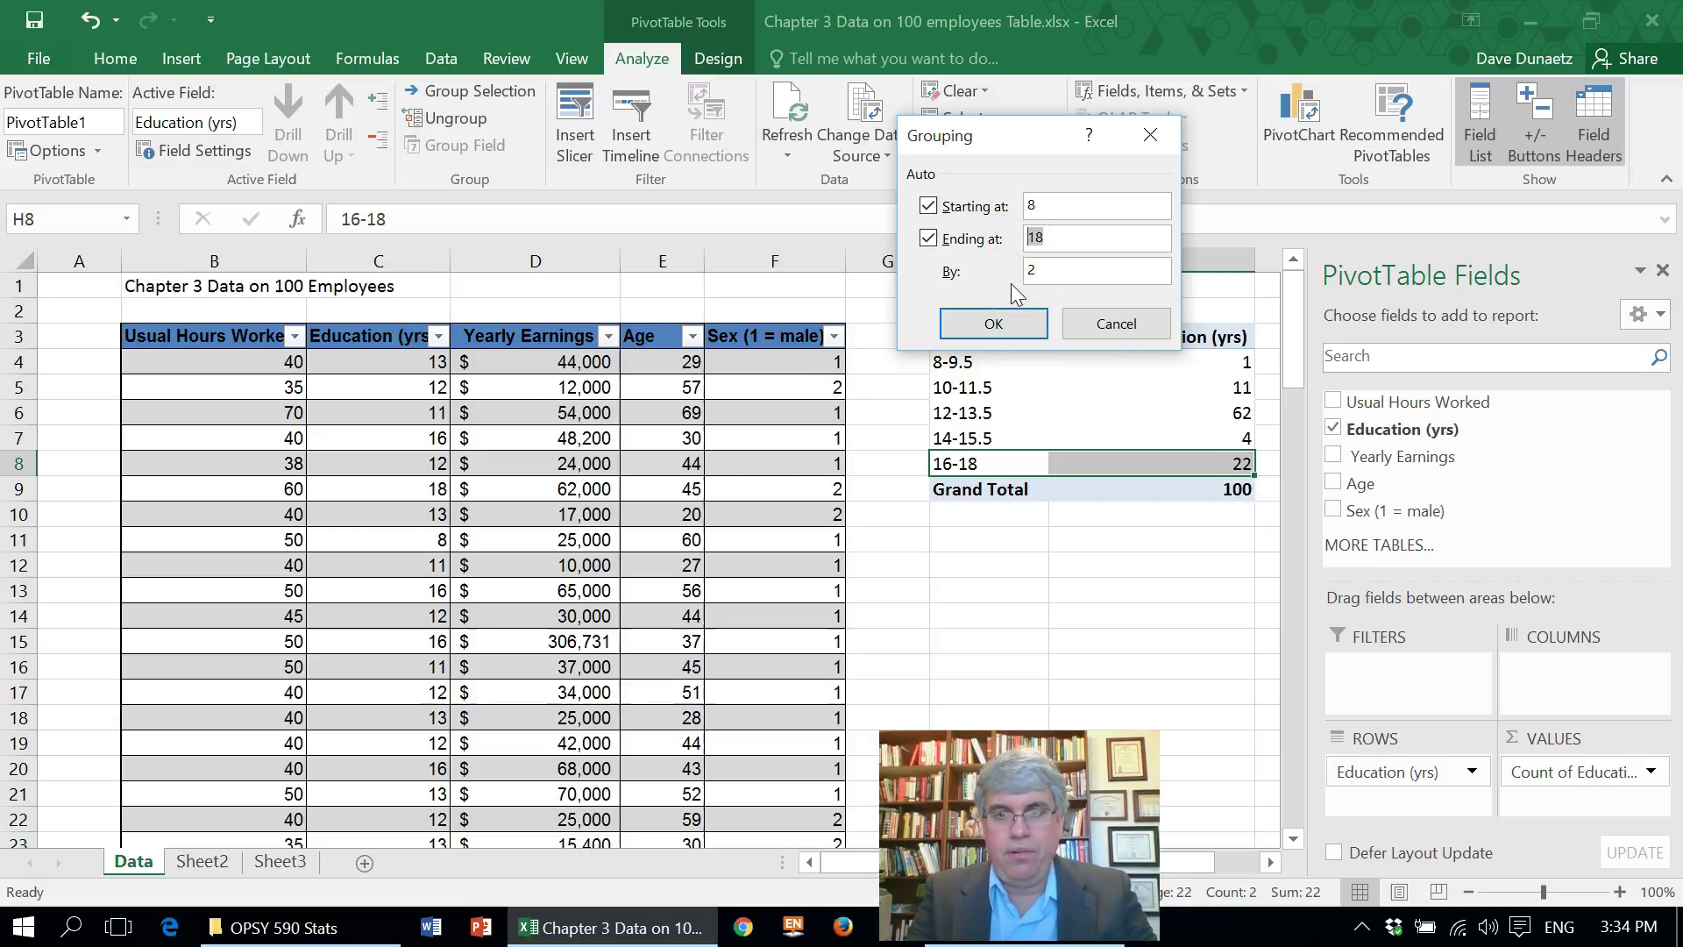
type("20")
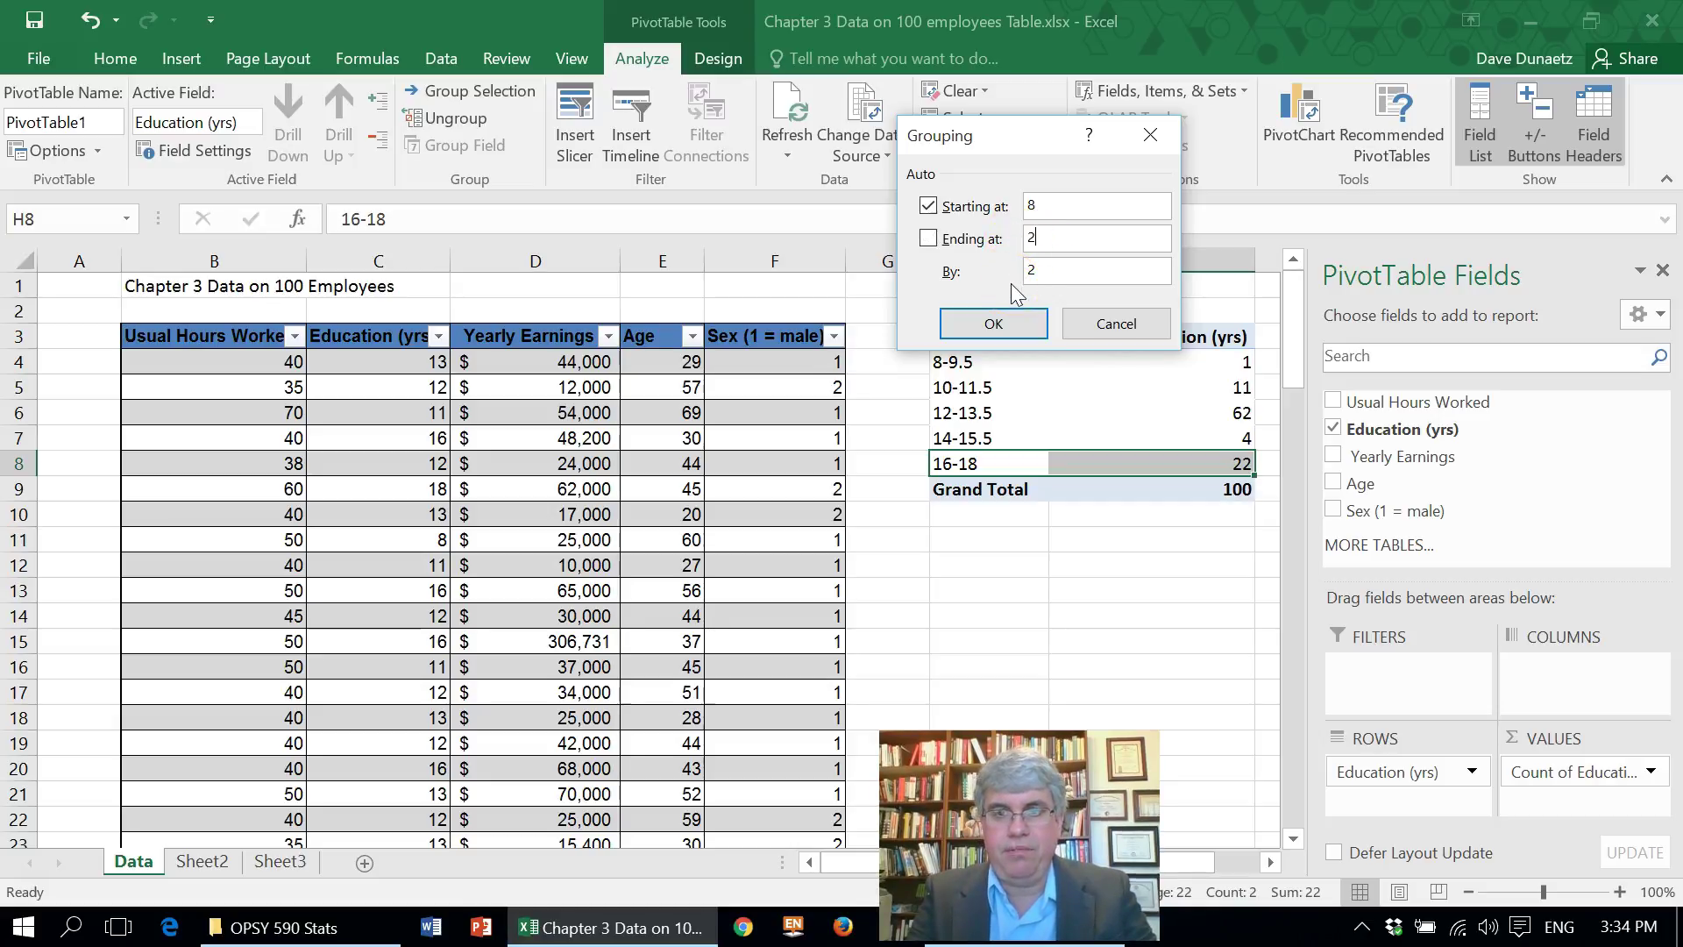
left_click(1035, 323)
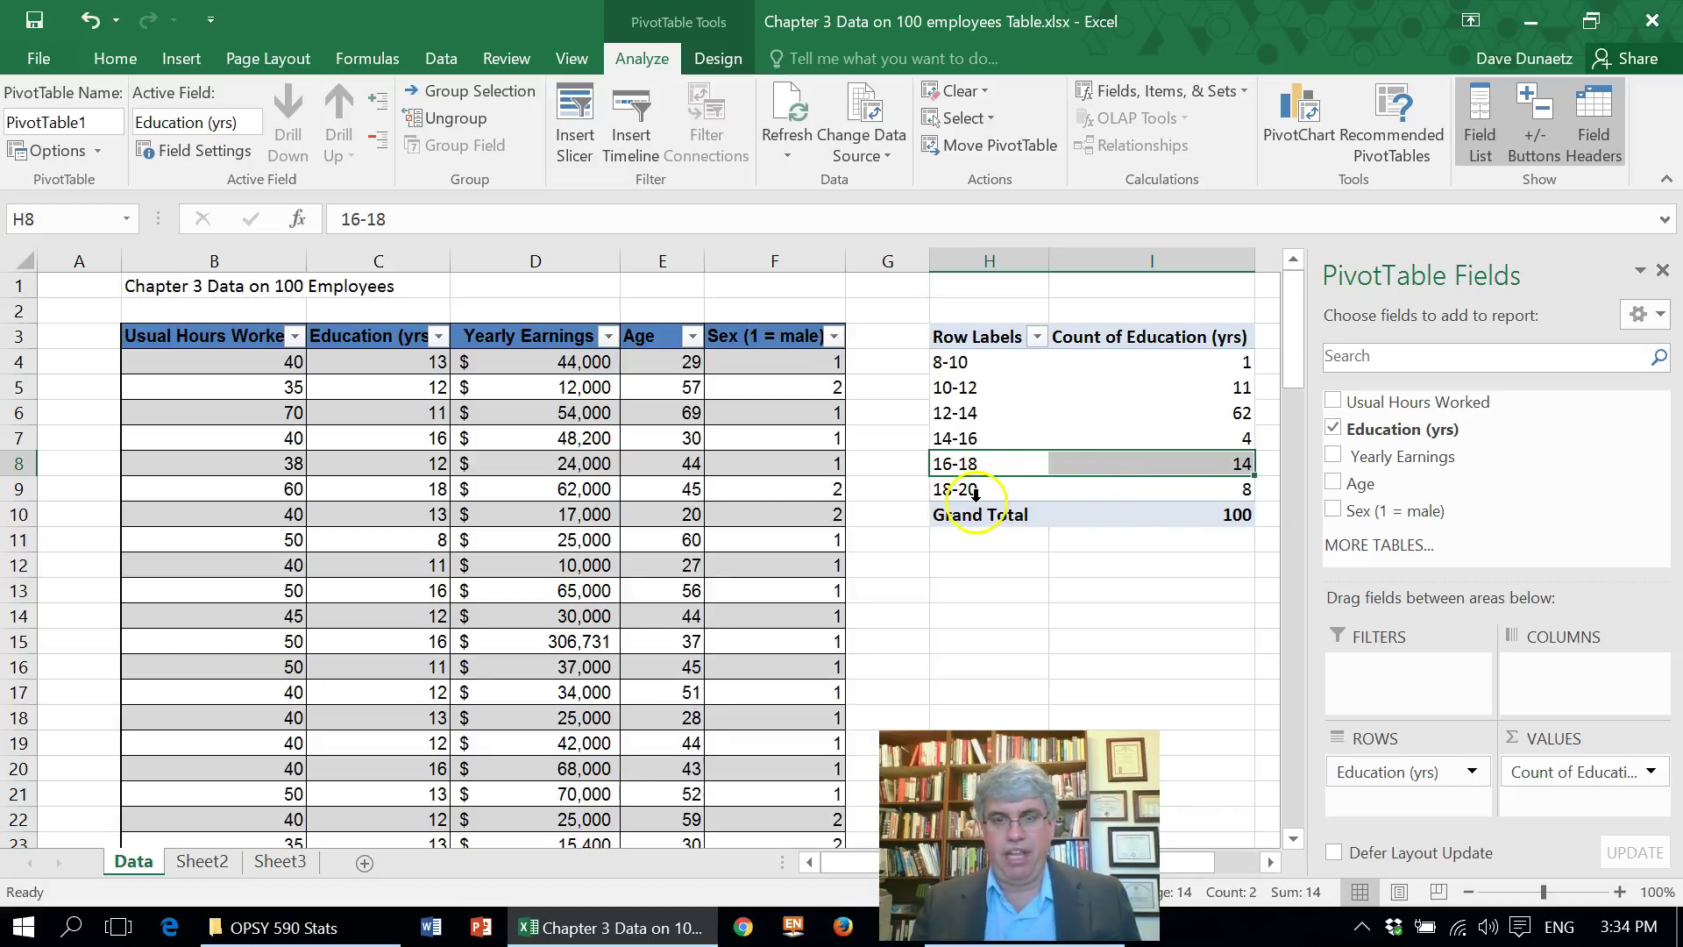
- Relabel the 8-10 and 10-12 bins as 8-9.5 and 10-11.5
left_click(981, 364)
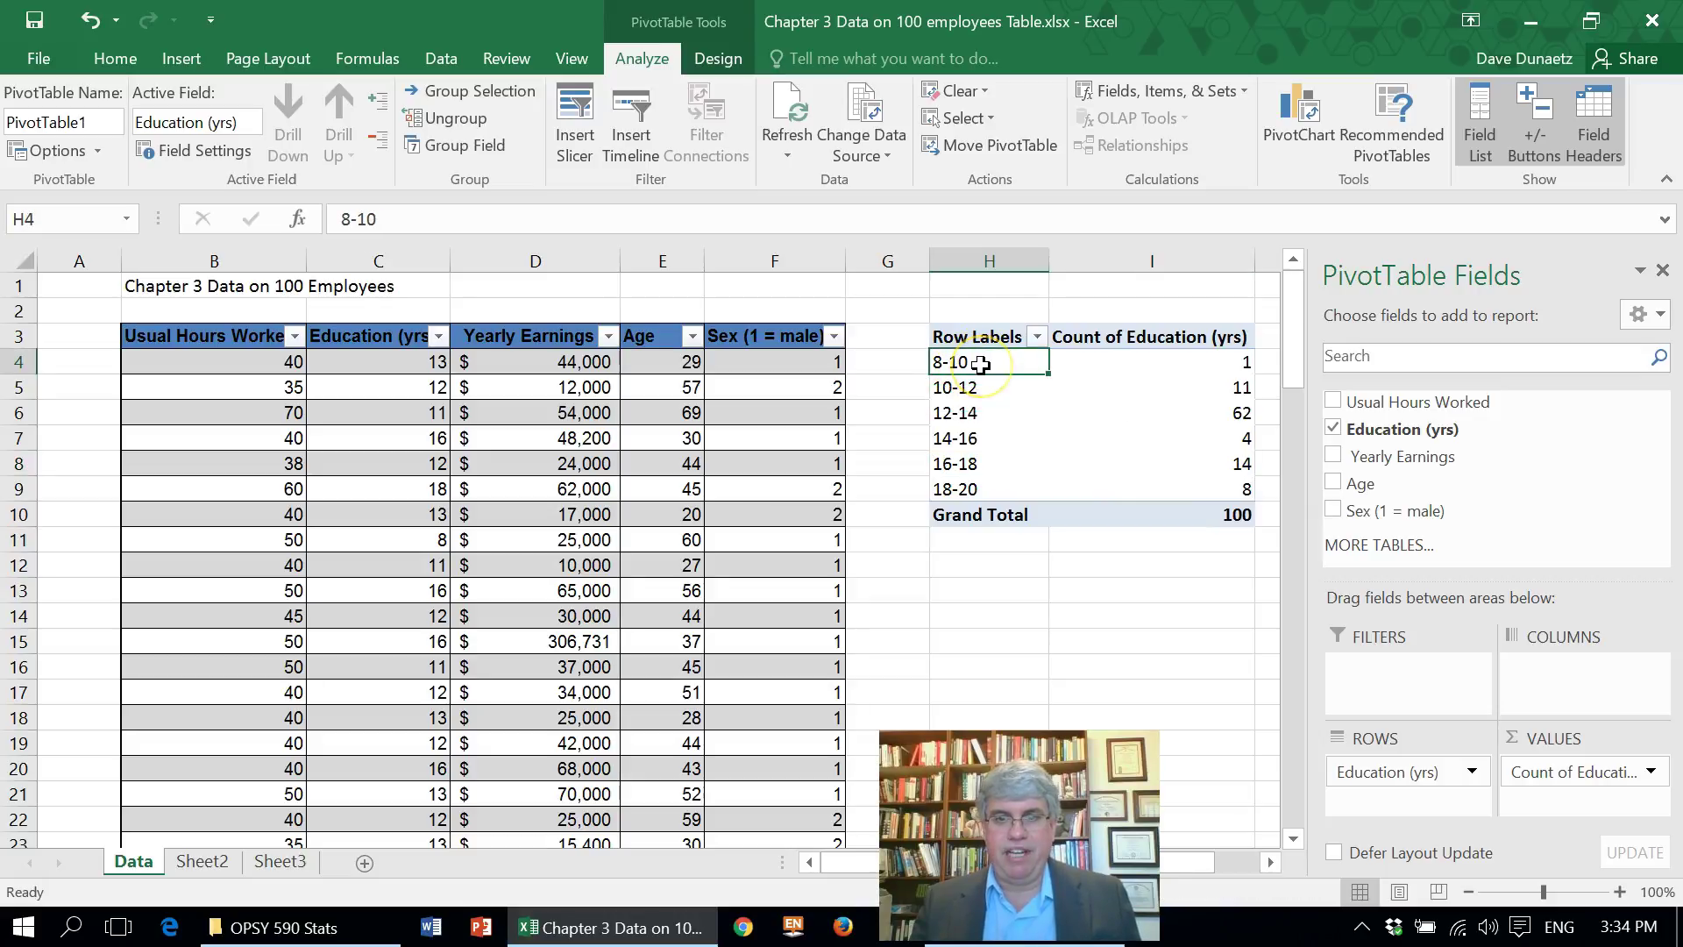
left_click(594, 224)
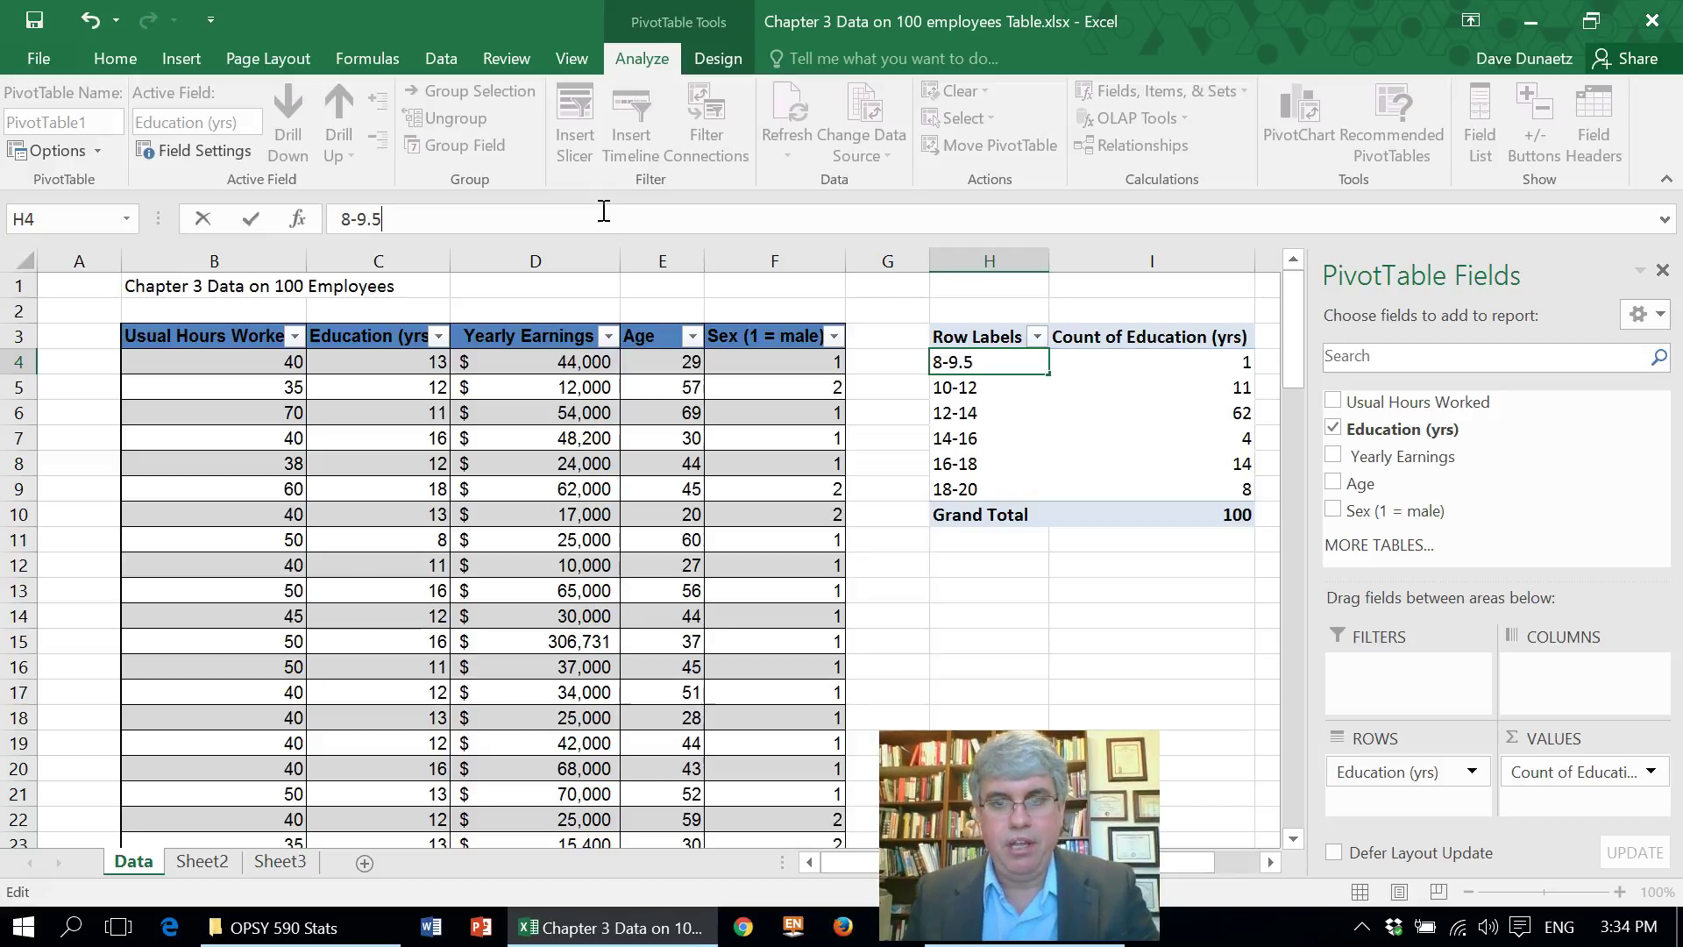
left_click(981, 387)
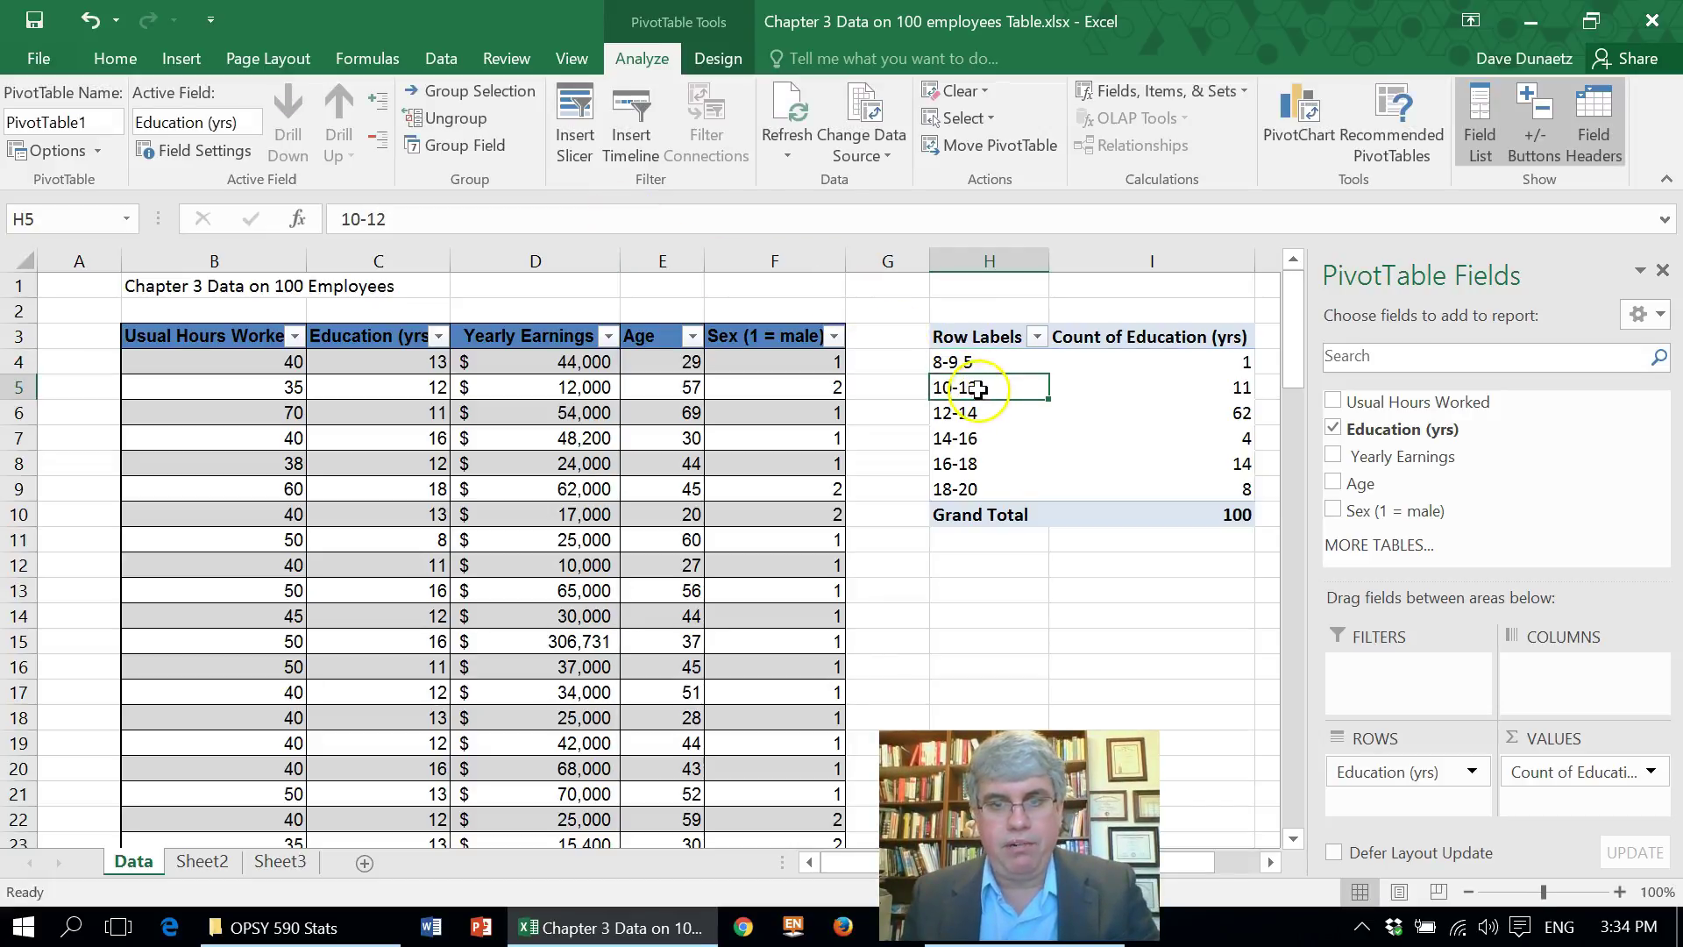
left_click(496, 218)
type("1.5")
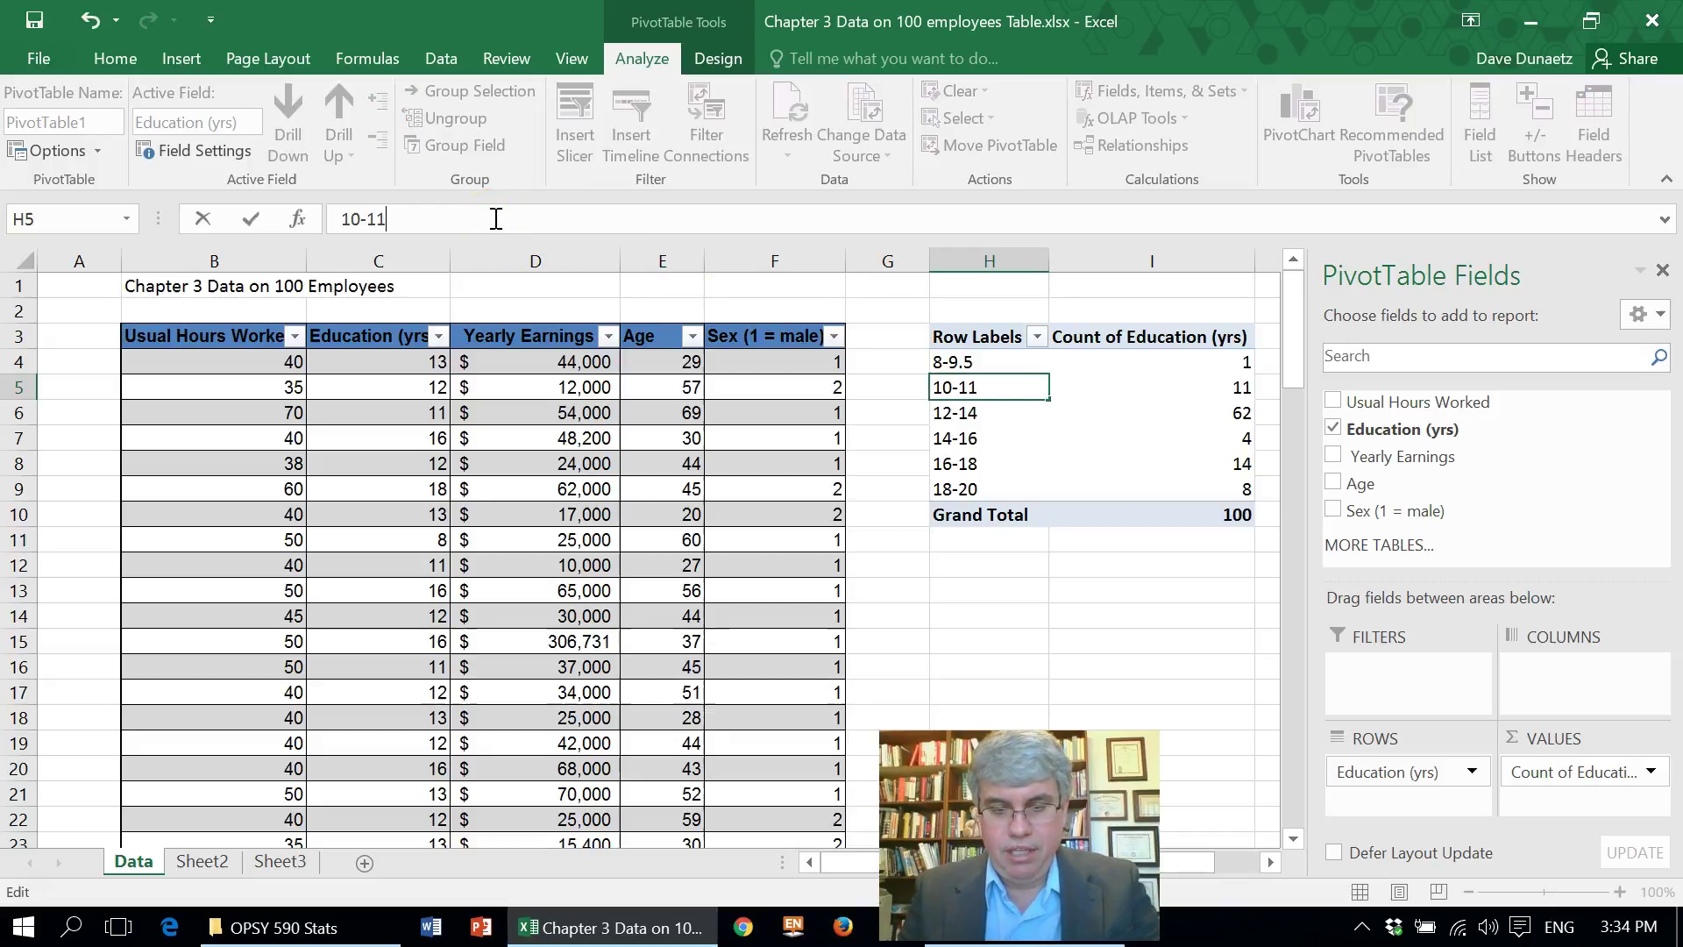
left_click(966, 414)
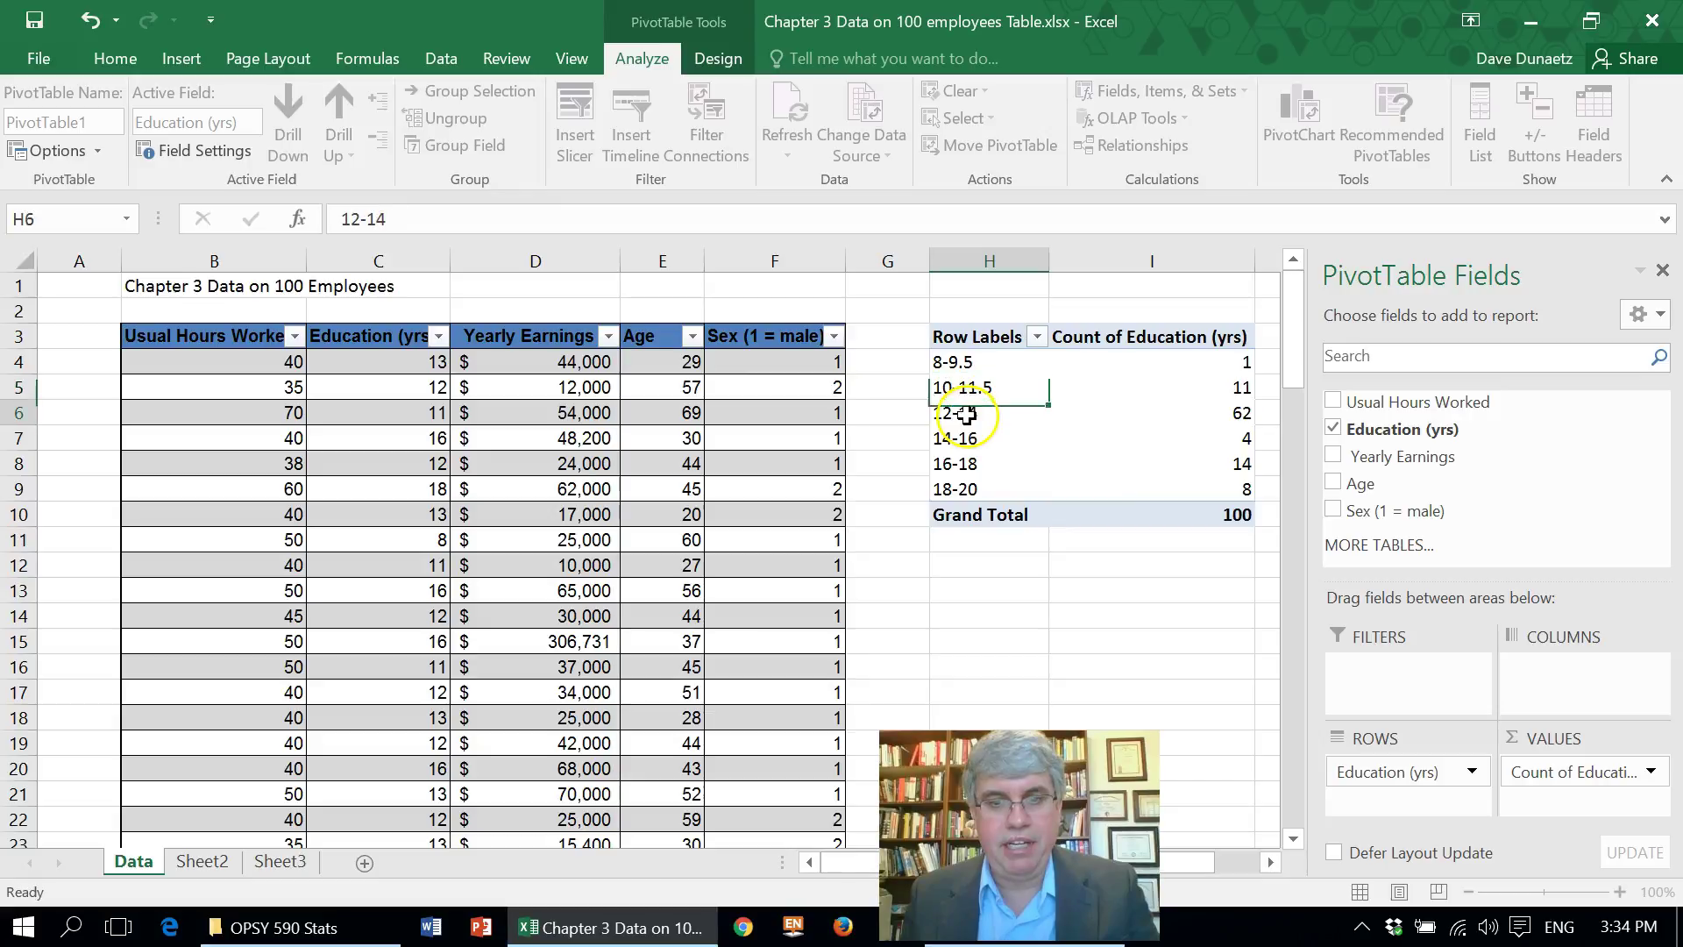
- Relabel the 12-14, 14-16 and 16-18 bins as 12-13.5, 14-15.5 and 16-17.5
left_click(420, 219)
key("BackSpace")
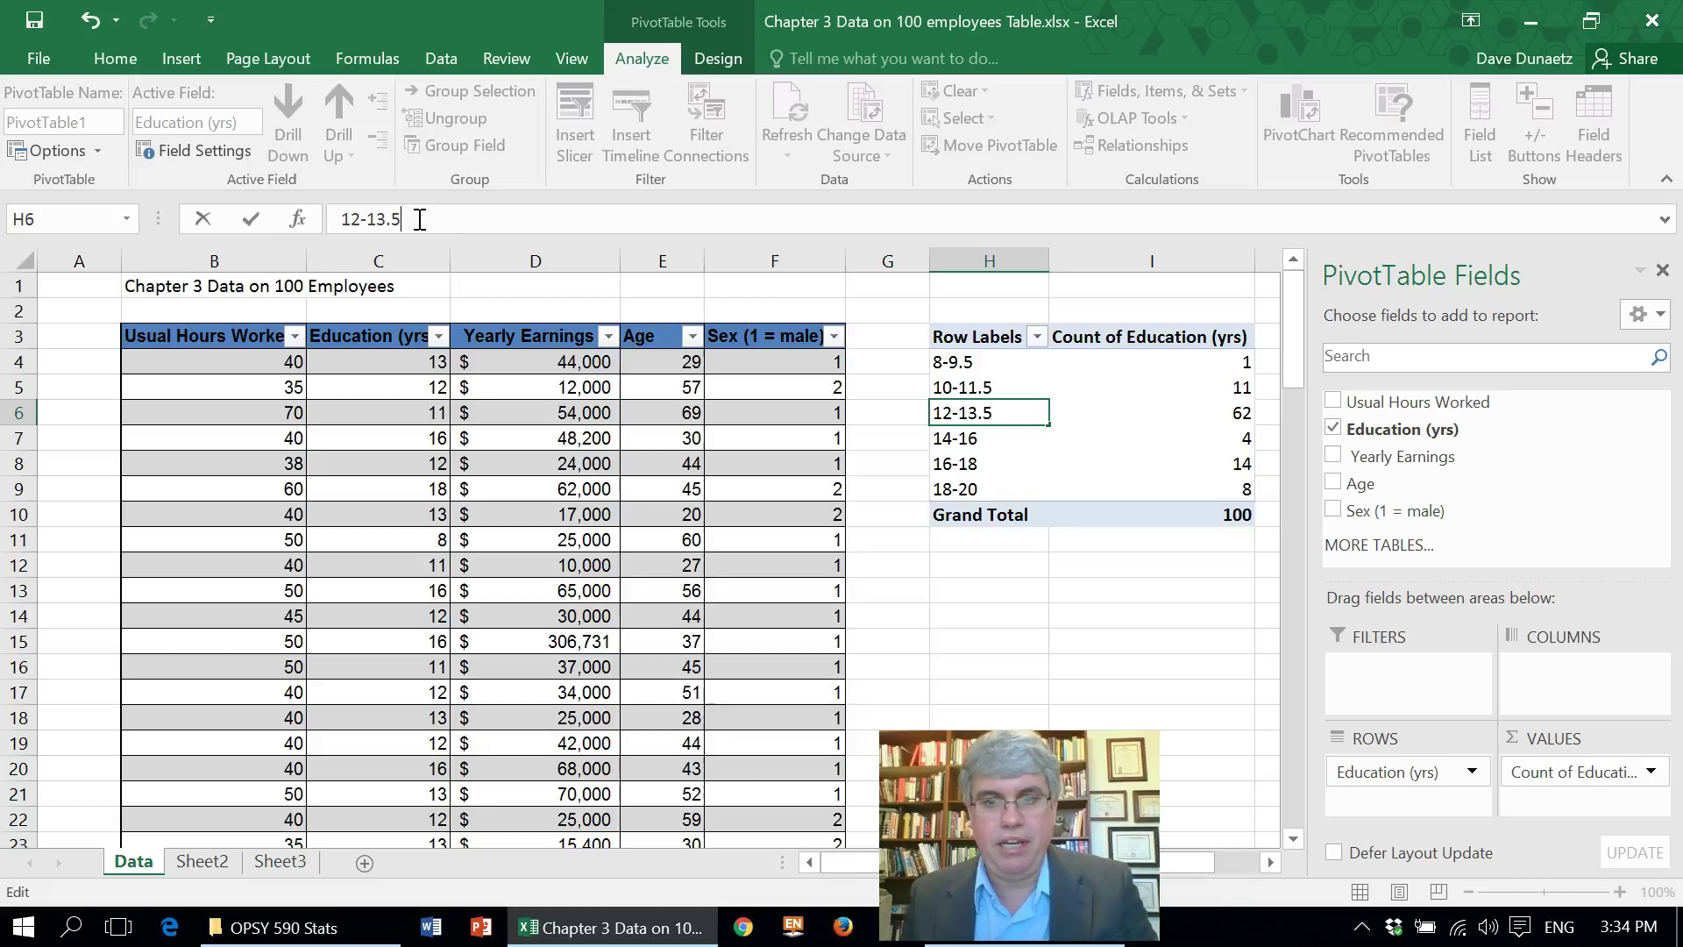
left_click(967, 438)
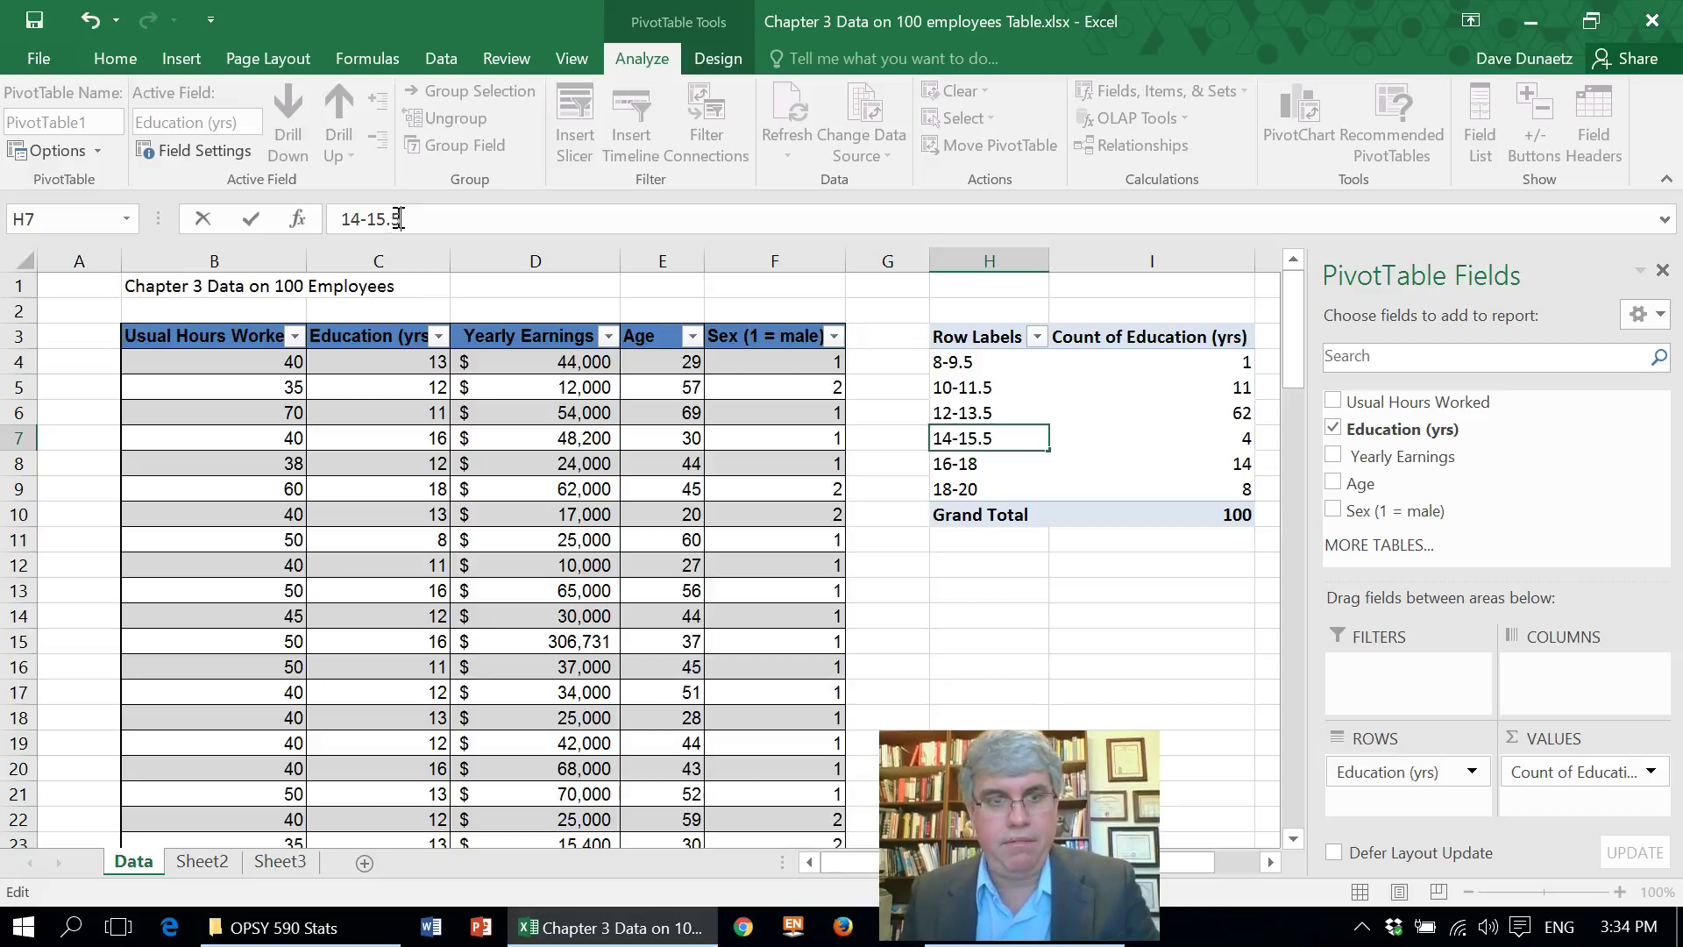
left_click(973, 470)
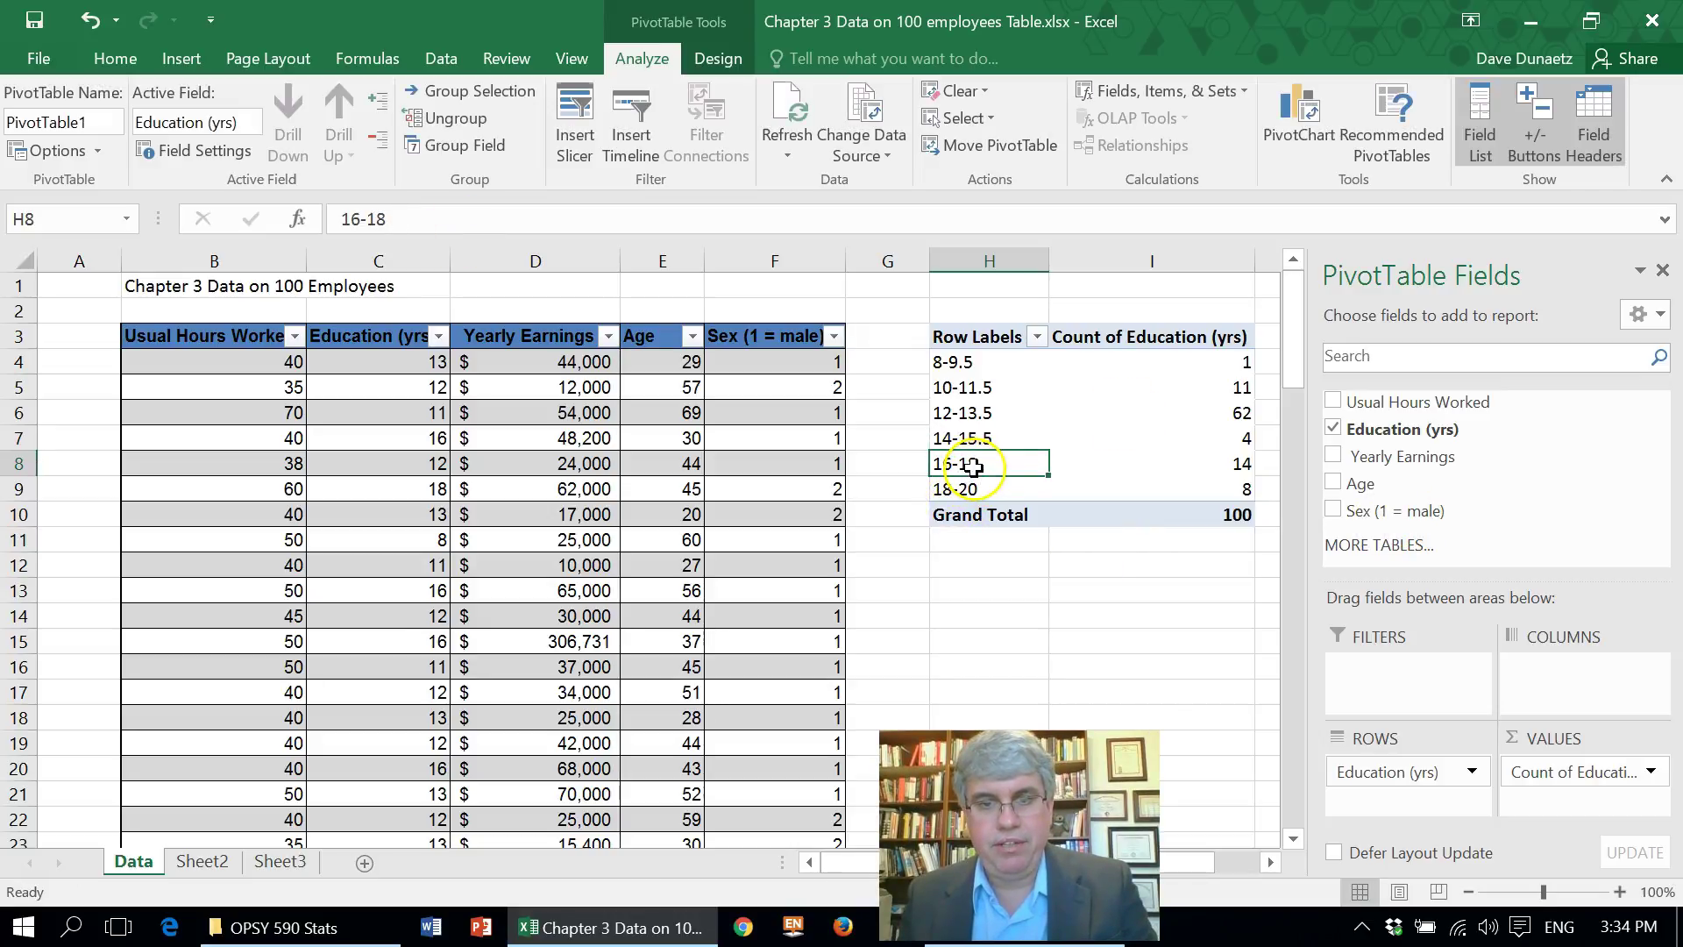
left_click(404, 218)
key("BackSpace")
type("7.5")
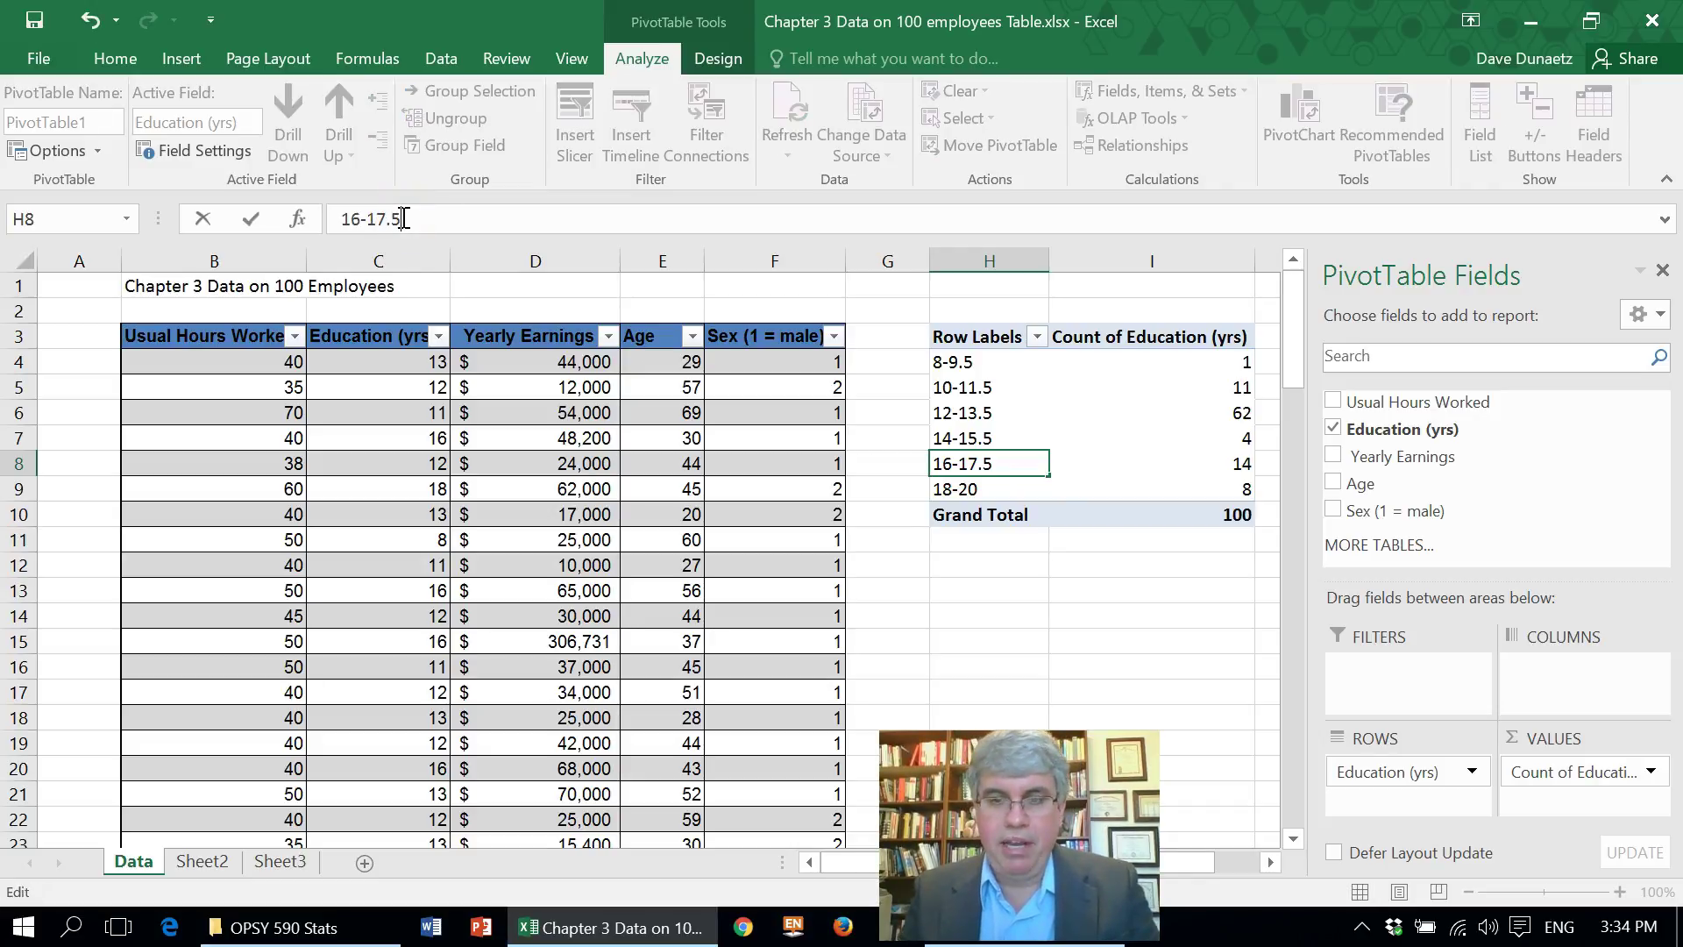
key("Return")
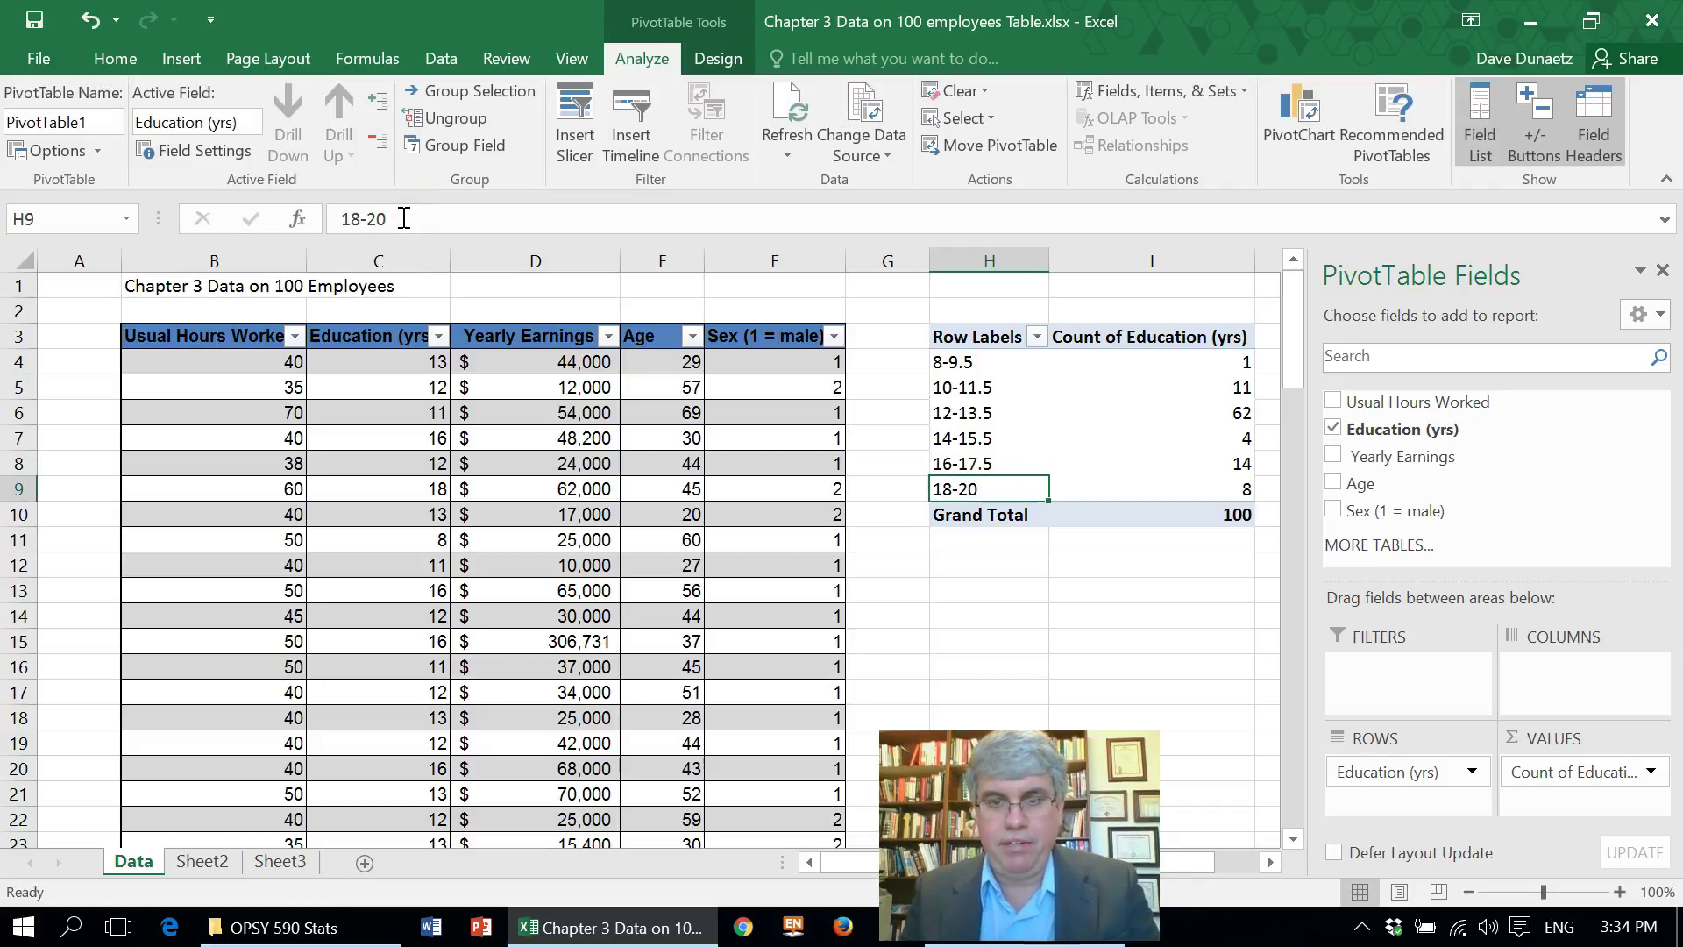
- Sort Education largest to smallest and relabel the 18-20 bin as 18+
left_click(438, 337)
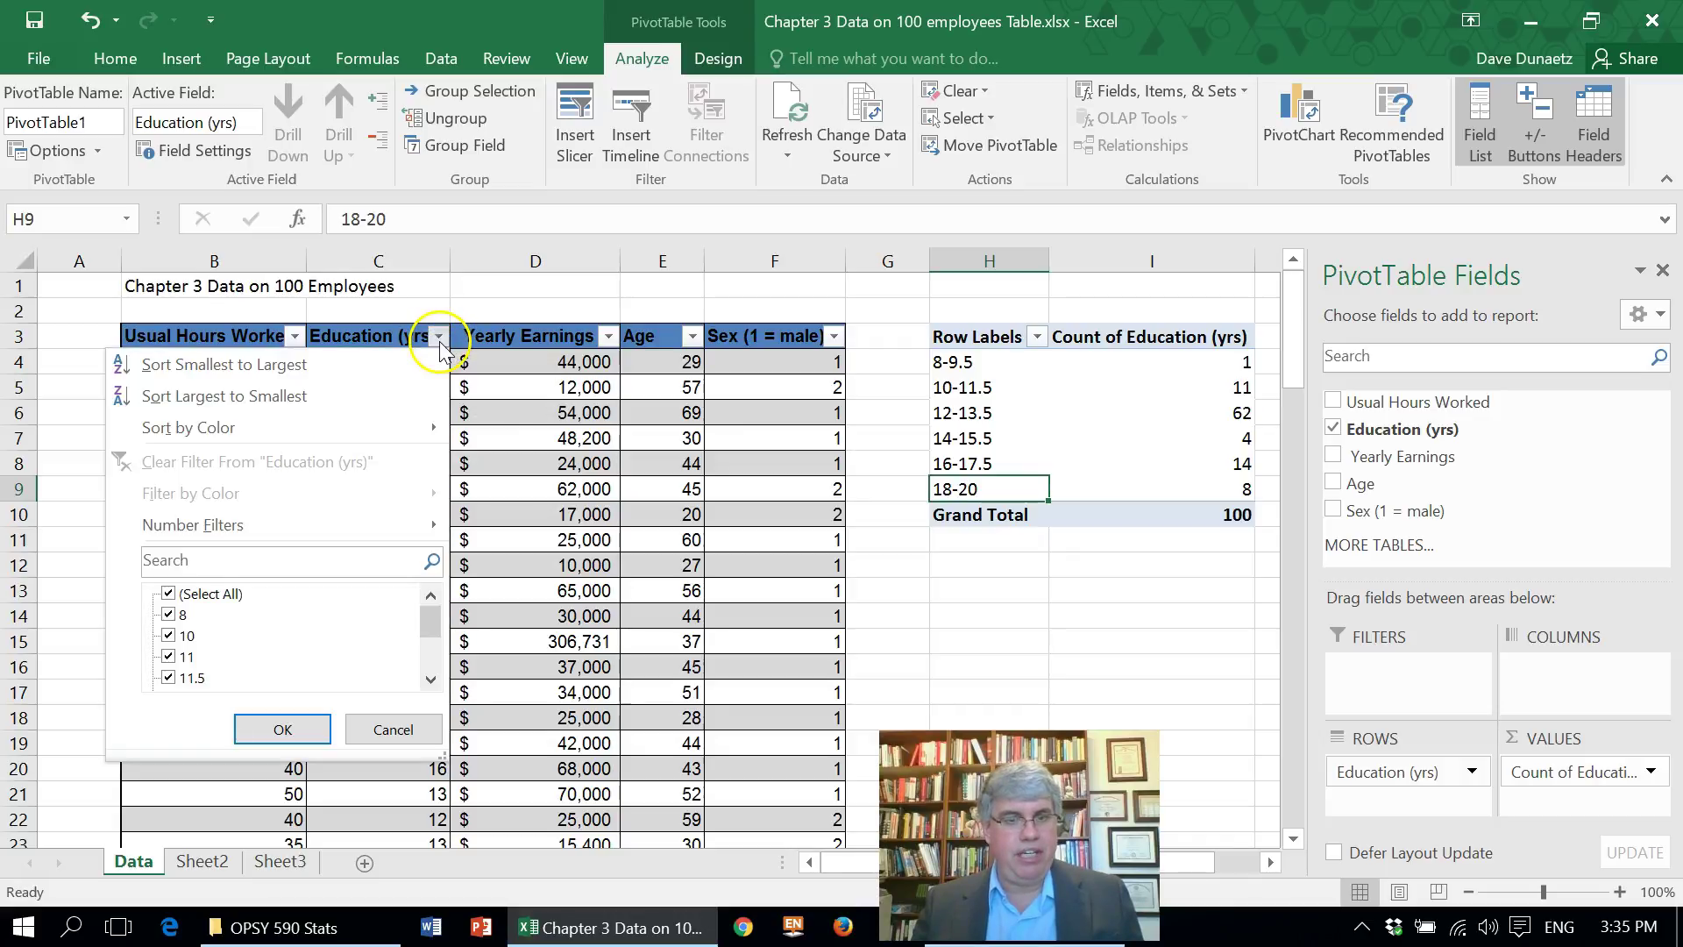
left_click(334, 396)
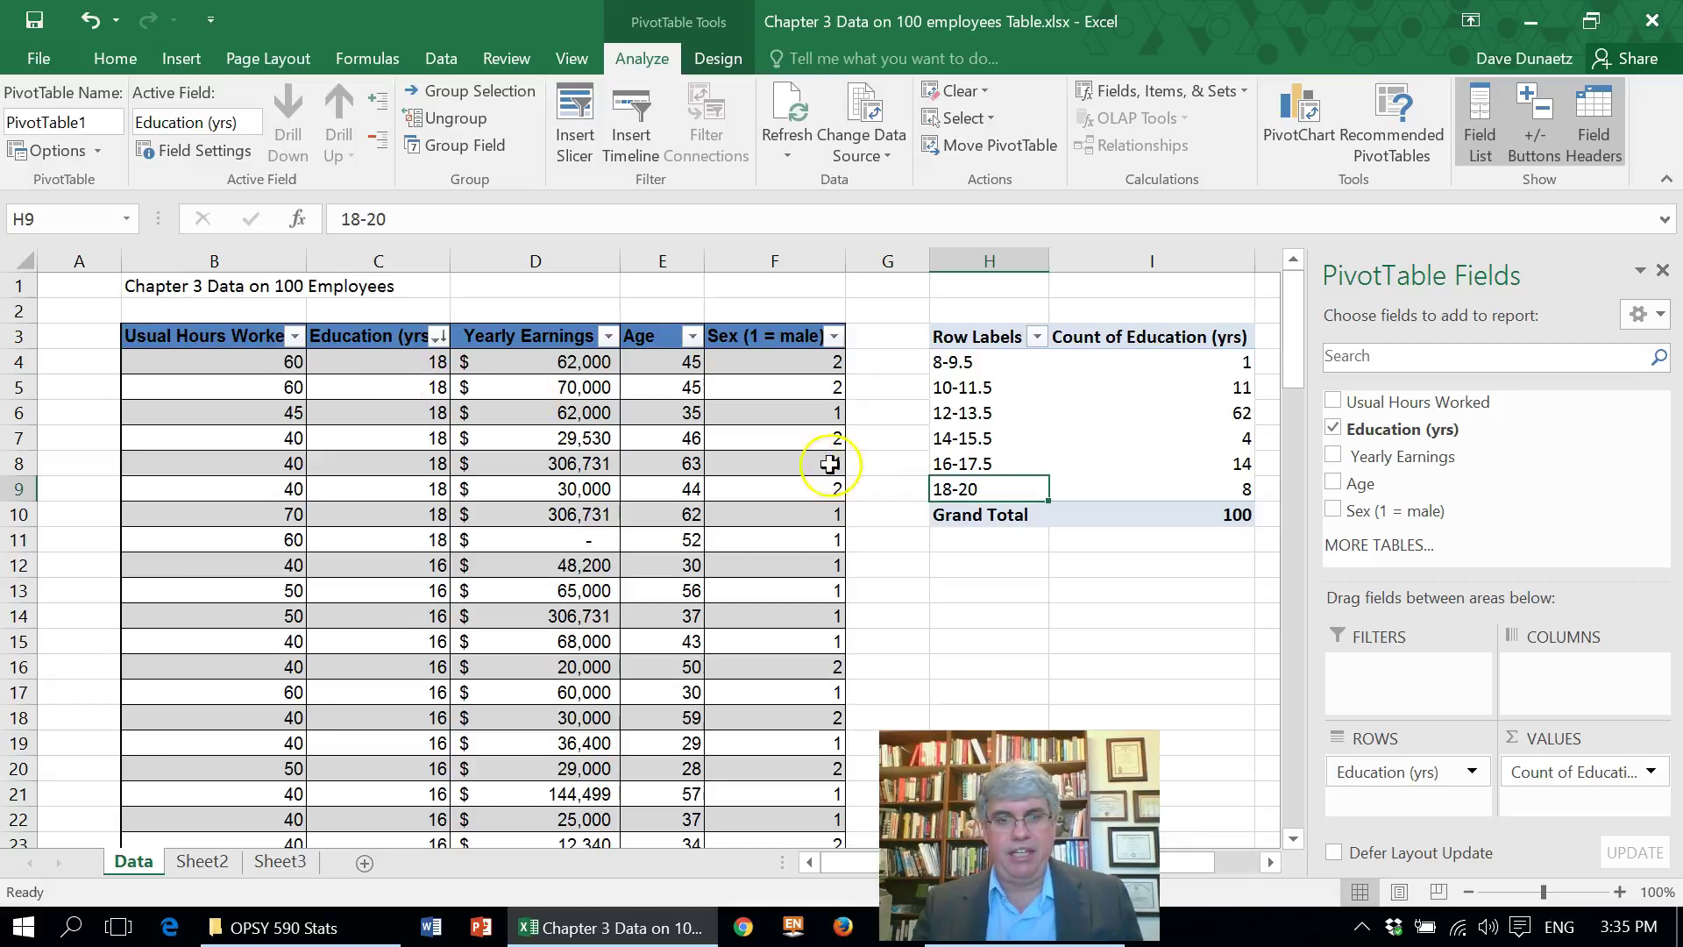
left_click(390, 219)
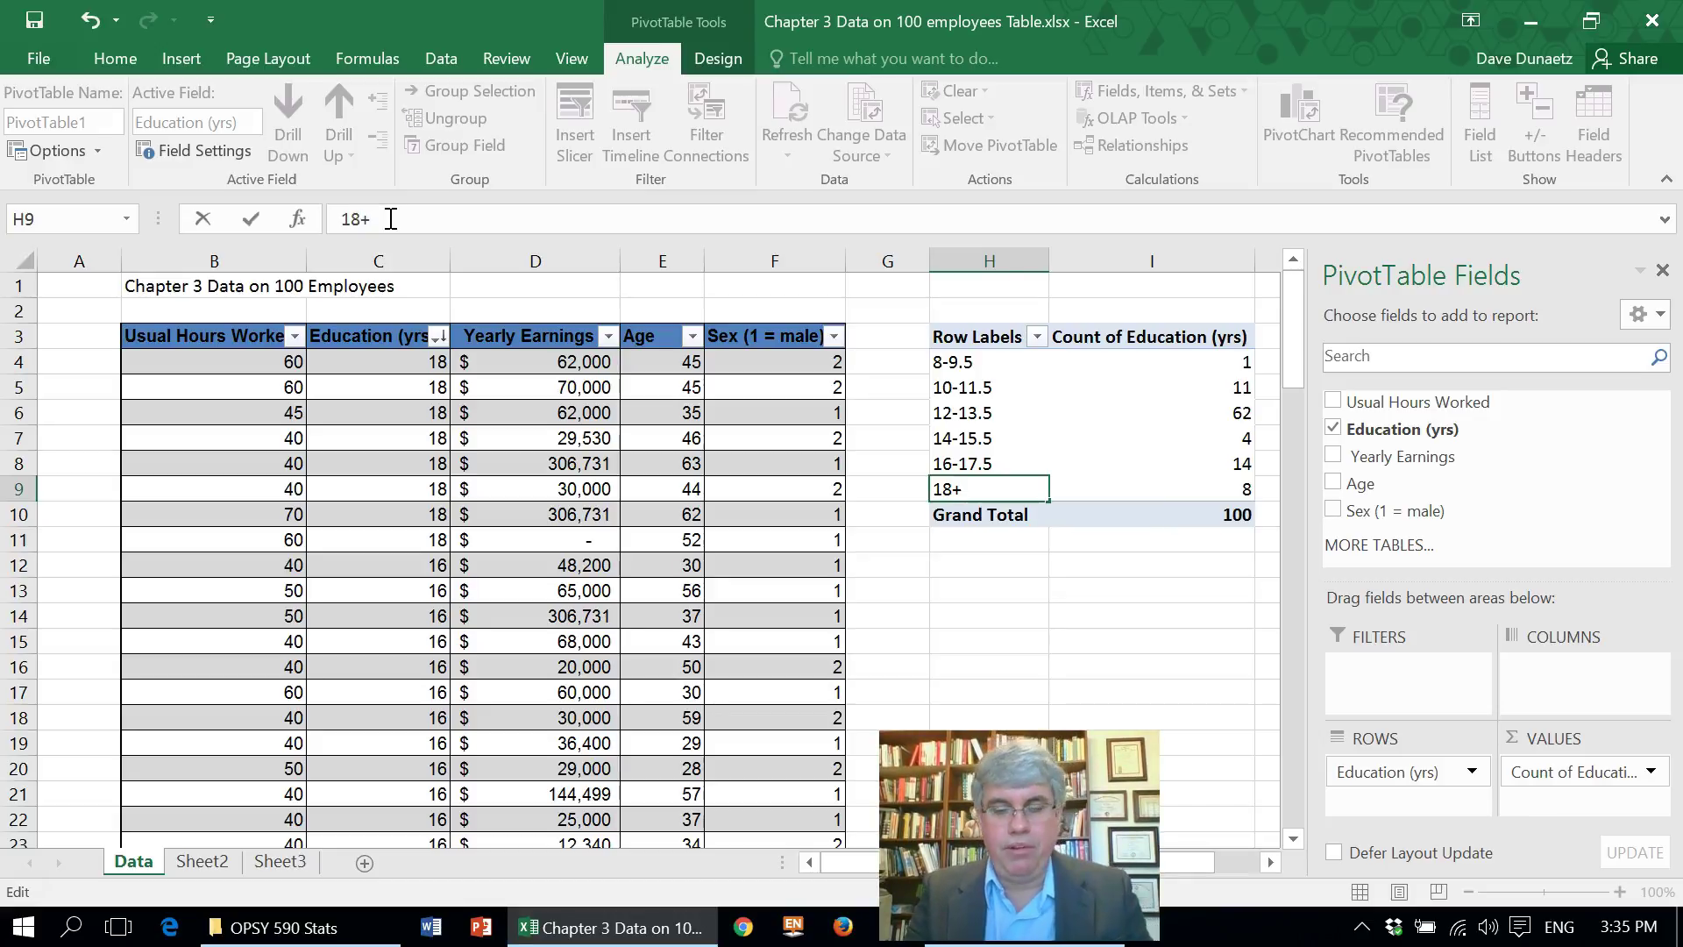
key("Return")
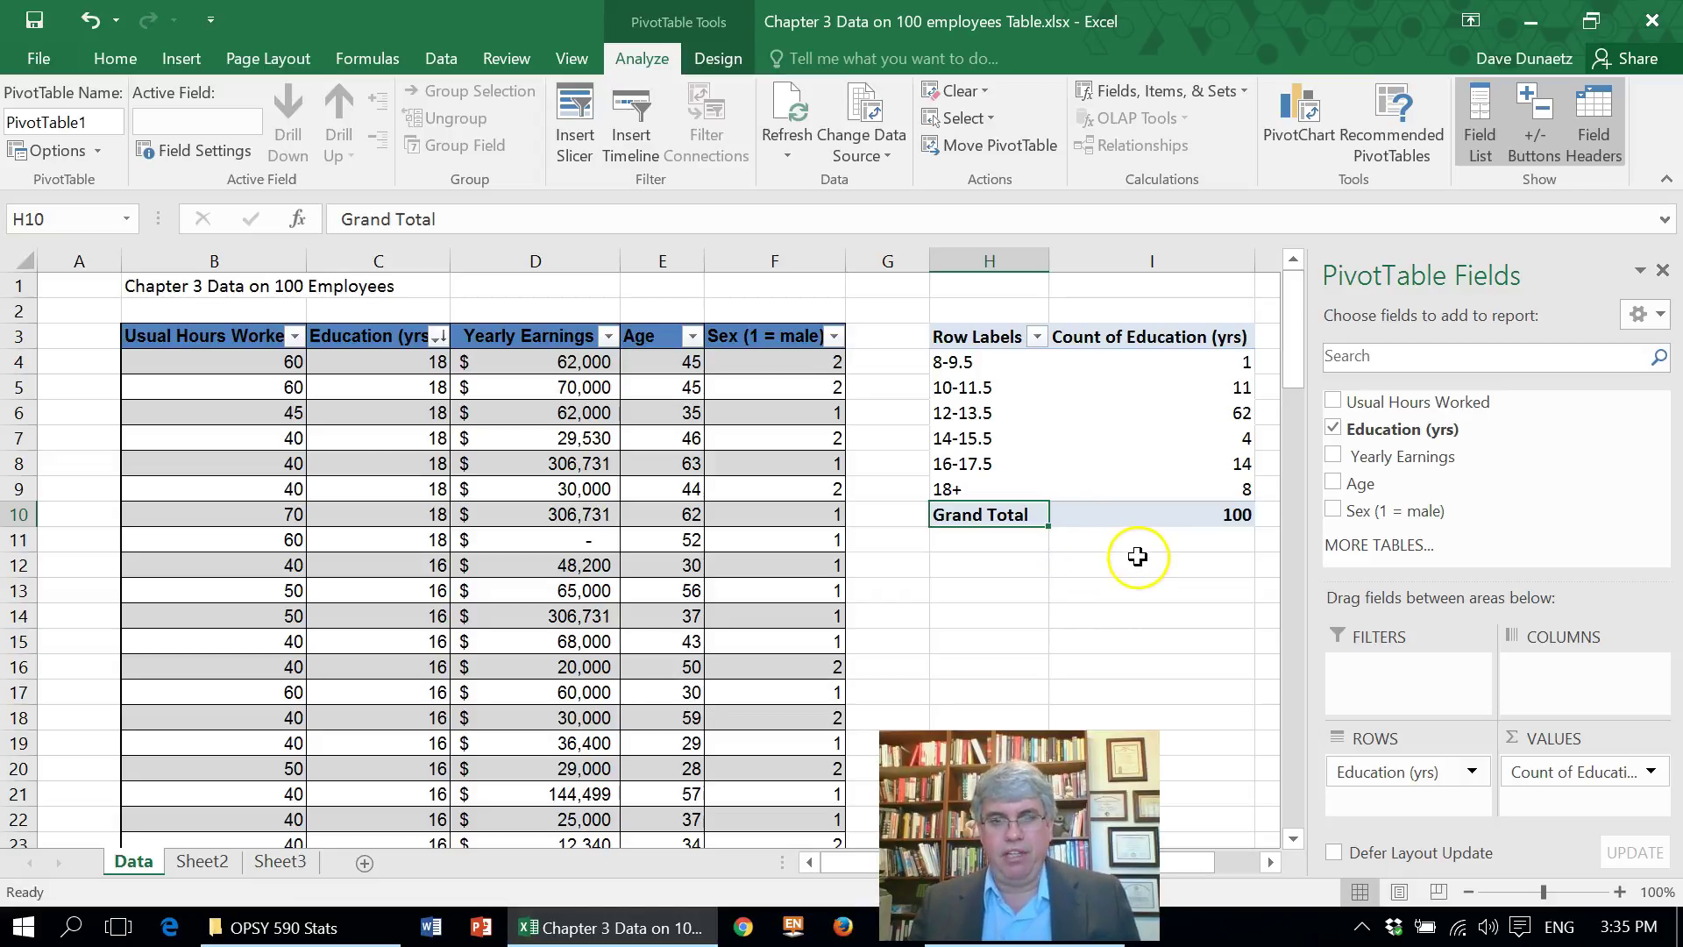
- Rename the pivot headers to 'Education' in H3 and 'Frequency' in I3
left_click(980, 340)
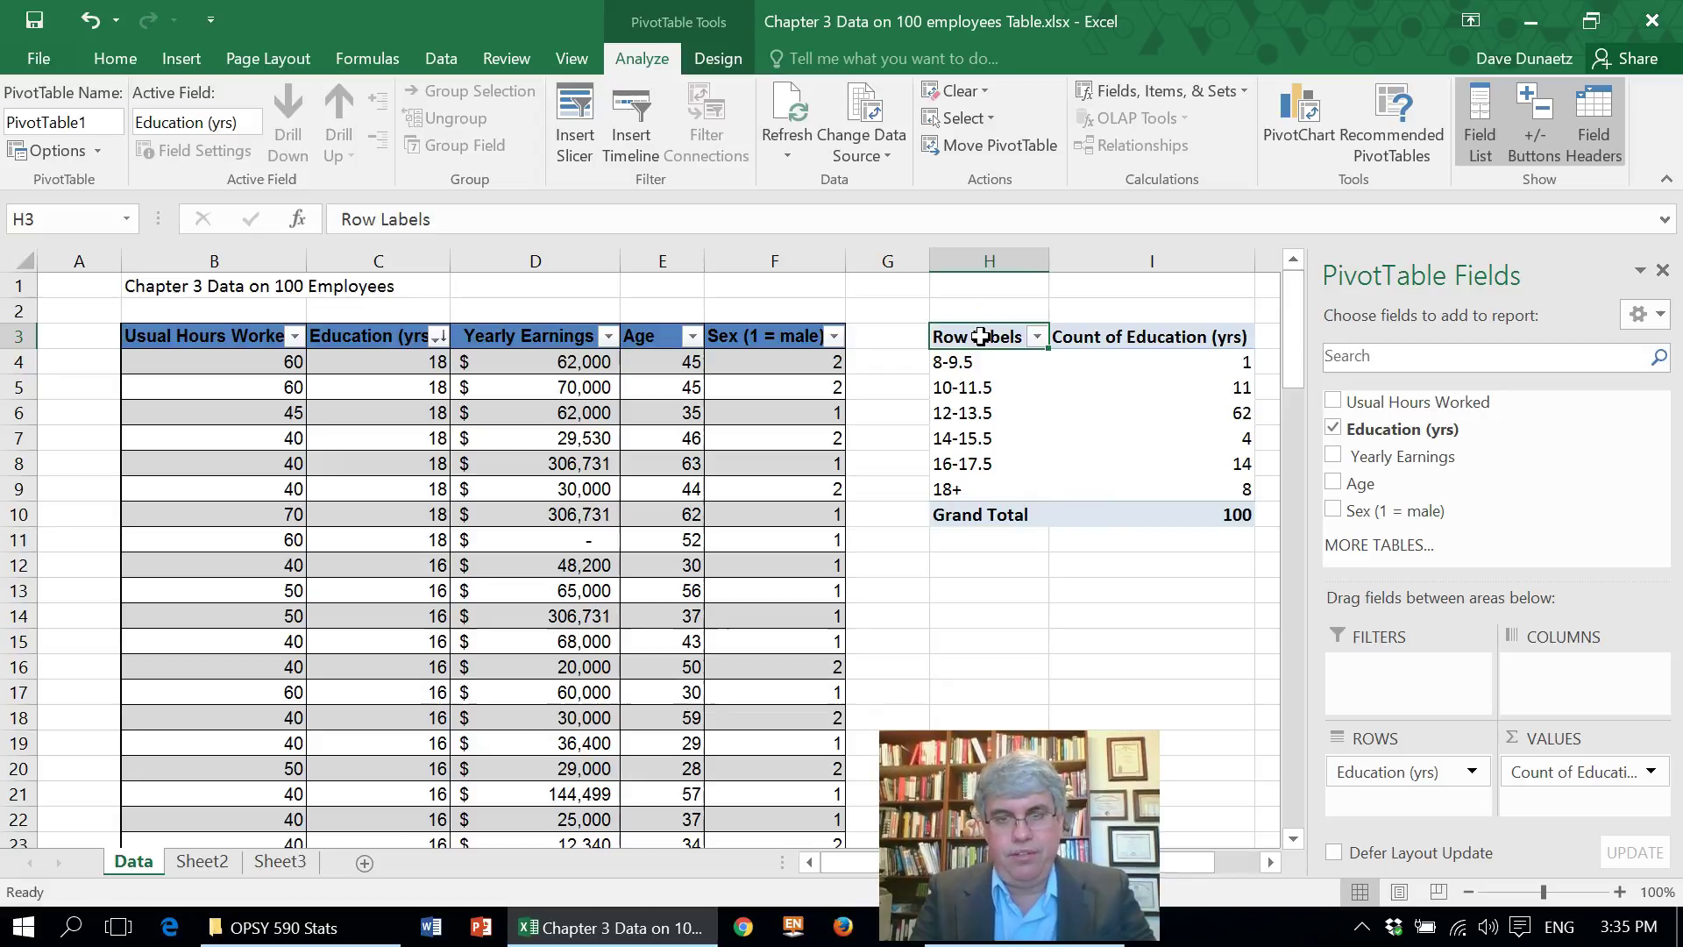
type("Education")
key("Tab")
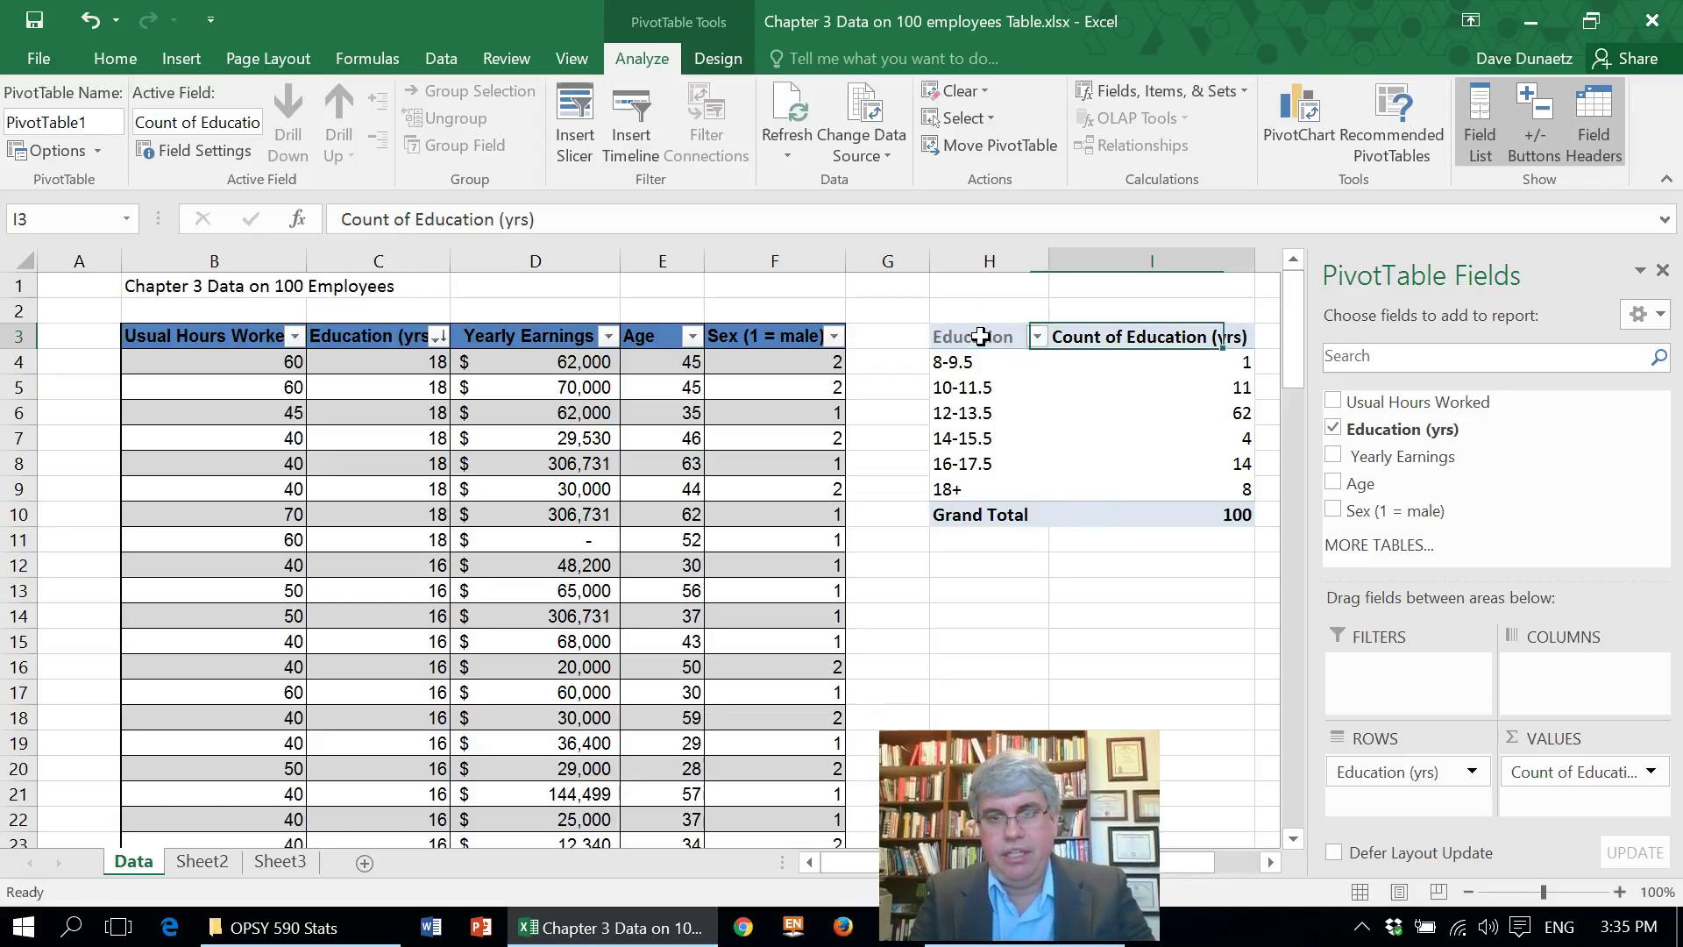
type("Fre")
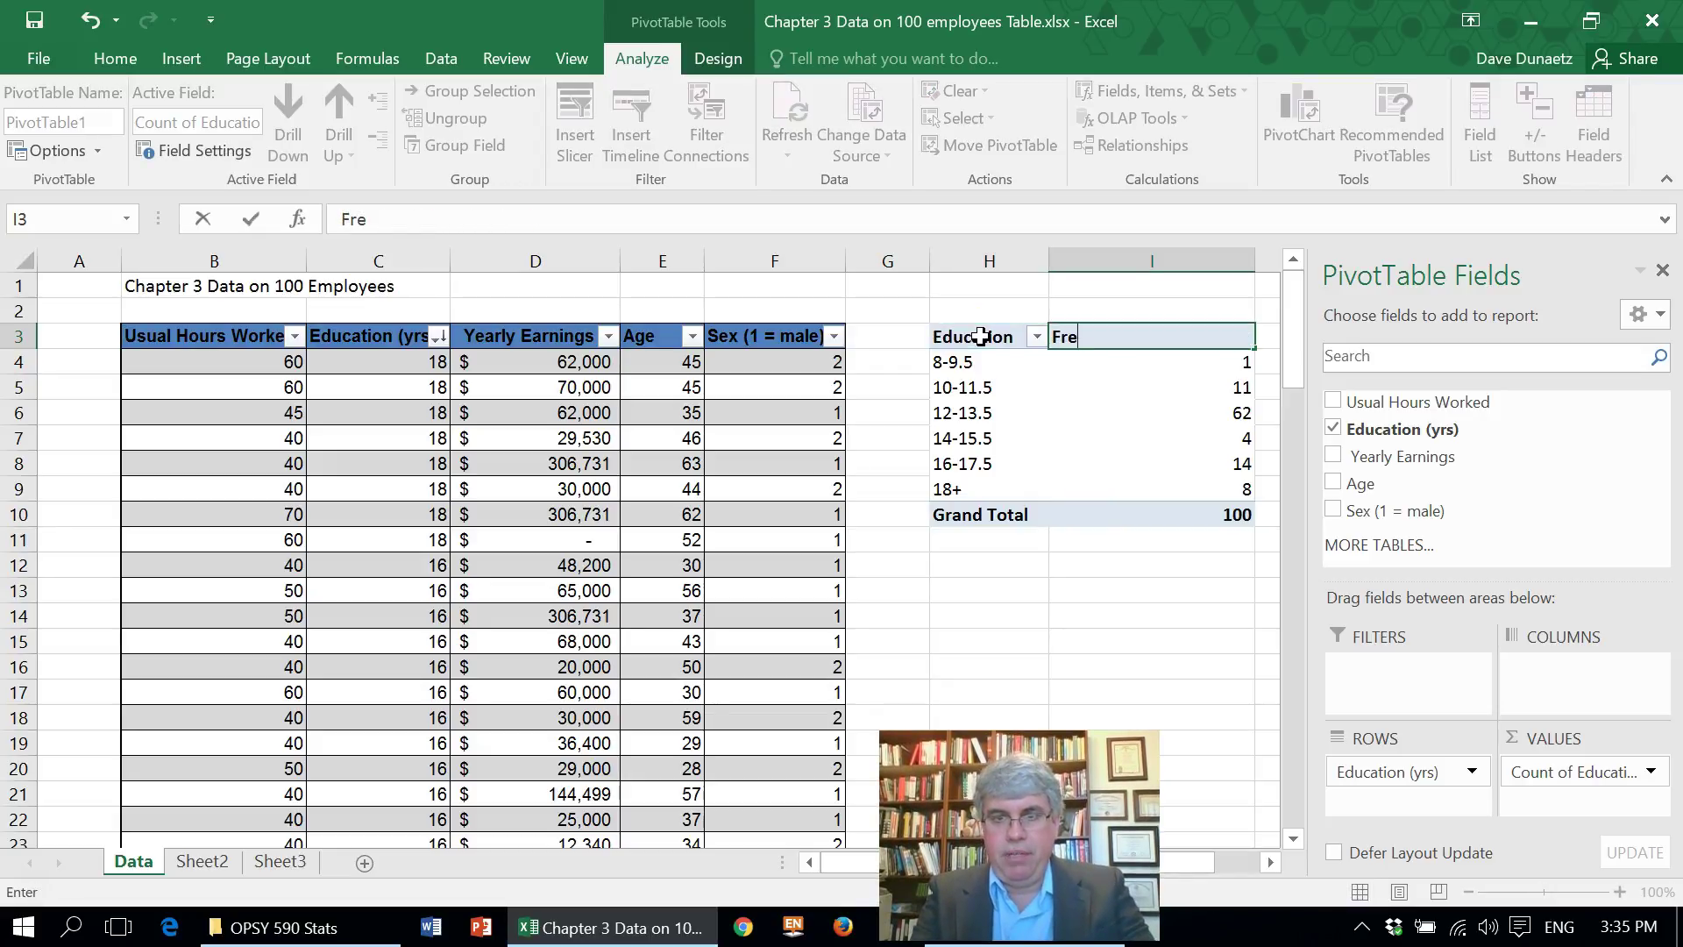
type("quency")
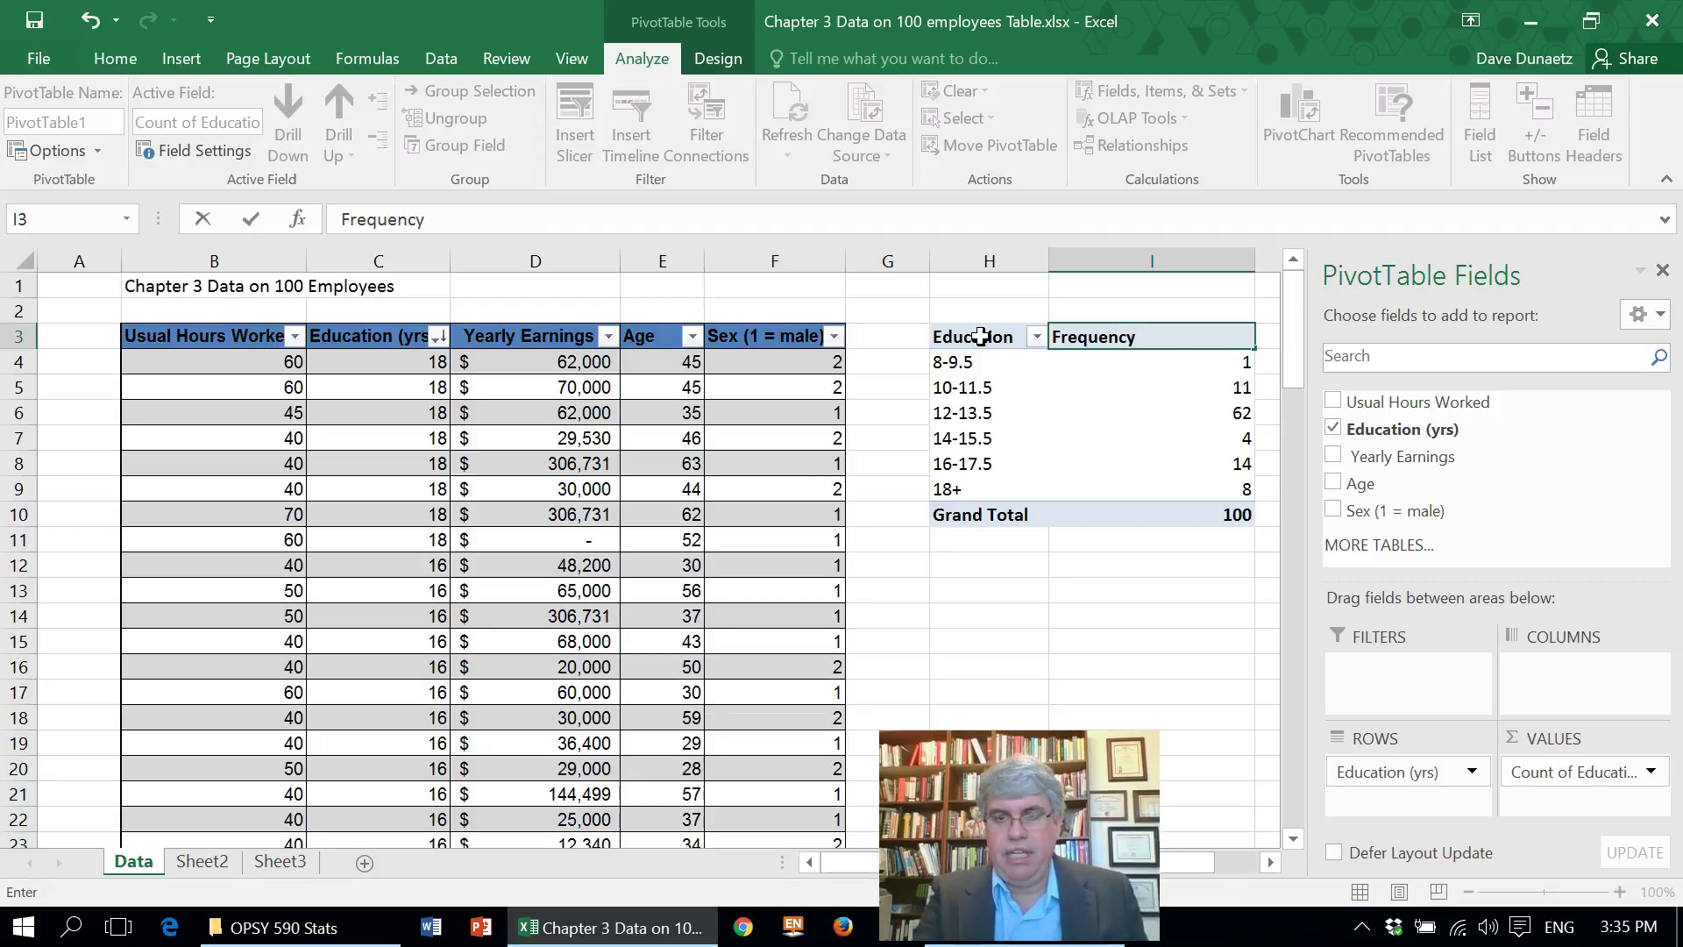
key("Return")
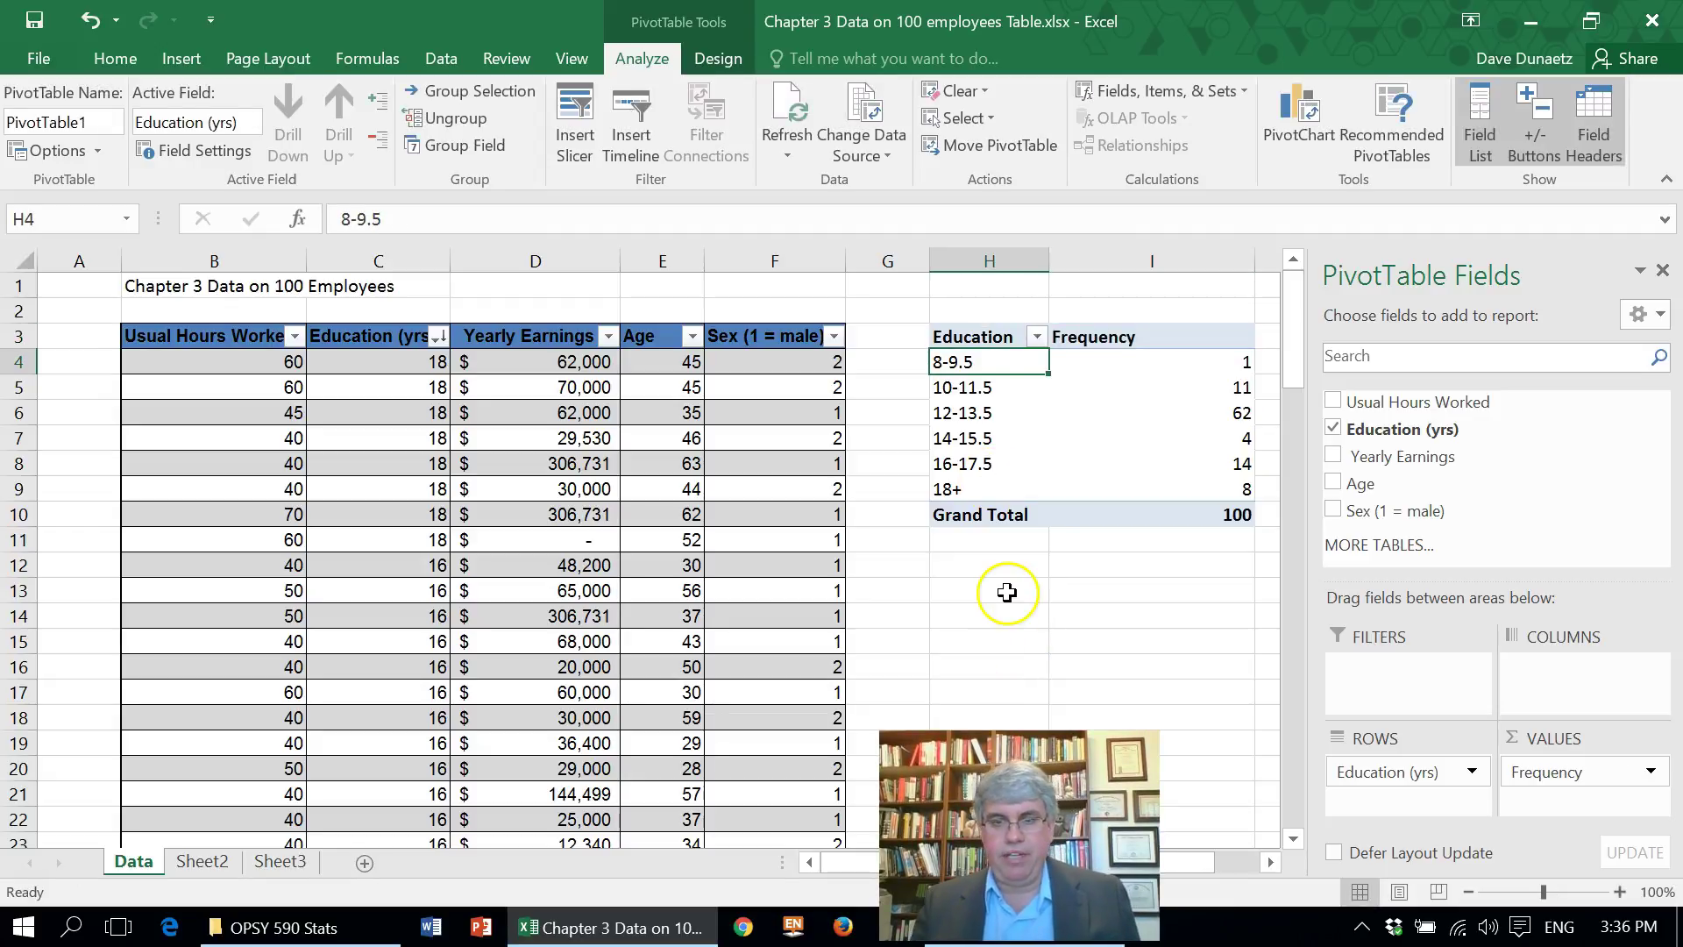